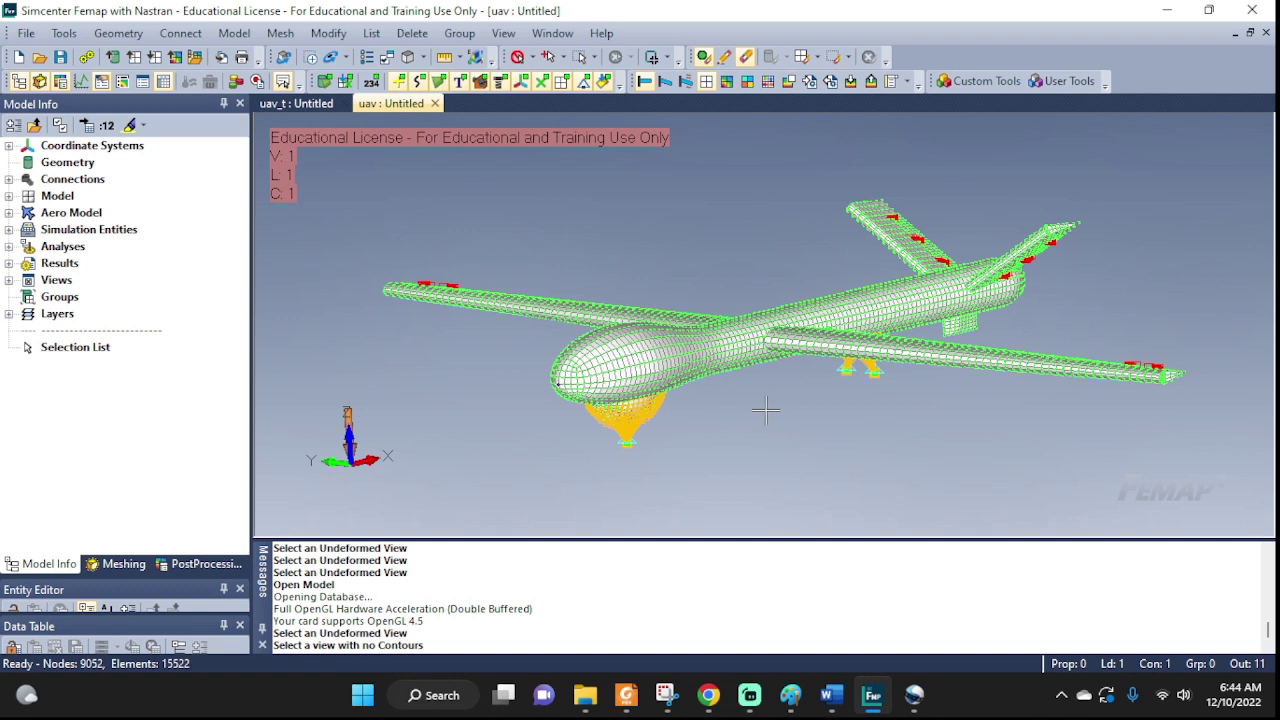
- Open the Connect menu on the UAV model, which has 9052 nodes and 15522 elements
left_click(180, 33)
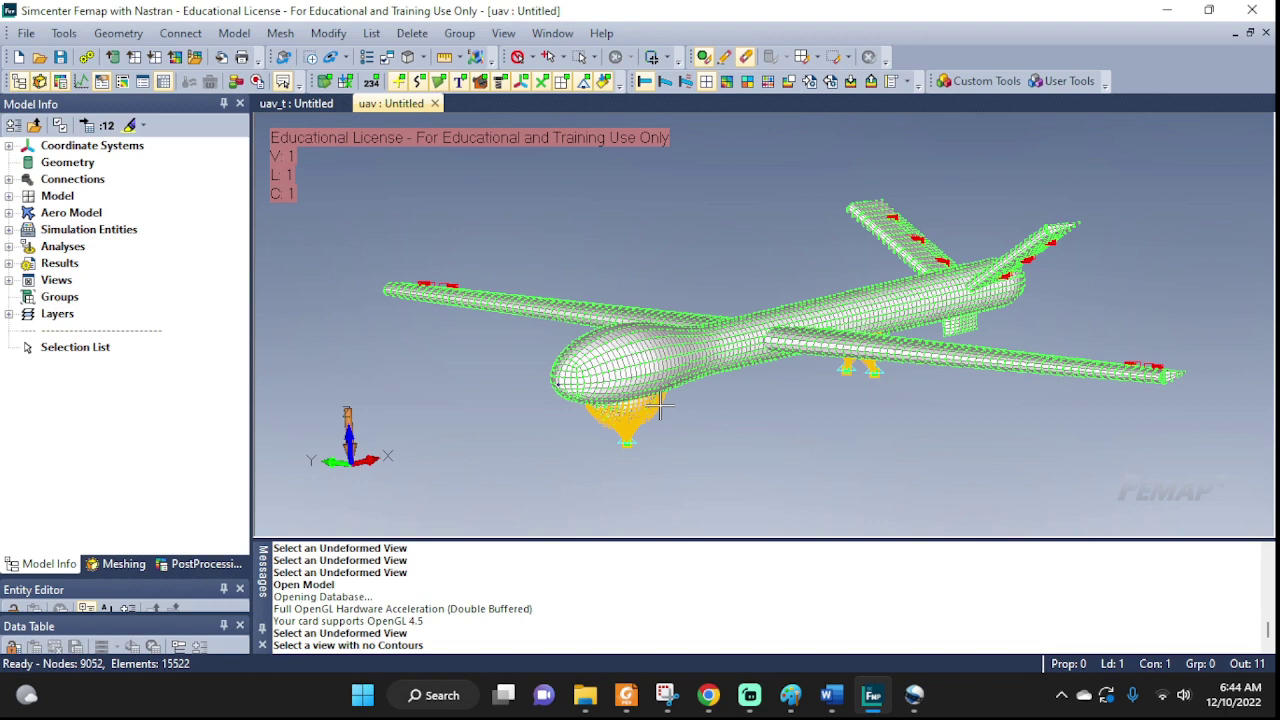
- Zoom and orbit the view onto the nose landing gear cone under the fuselage
scroll(818, 335, "up", 5)
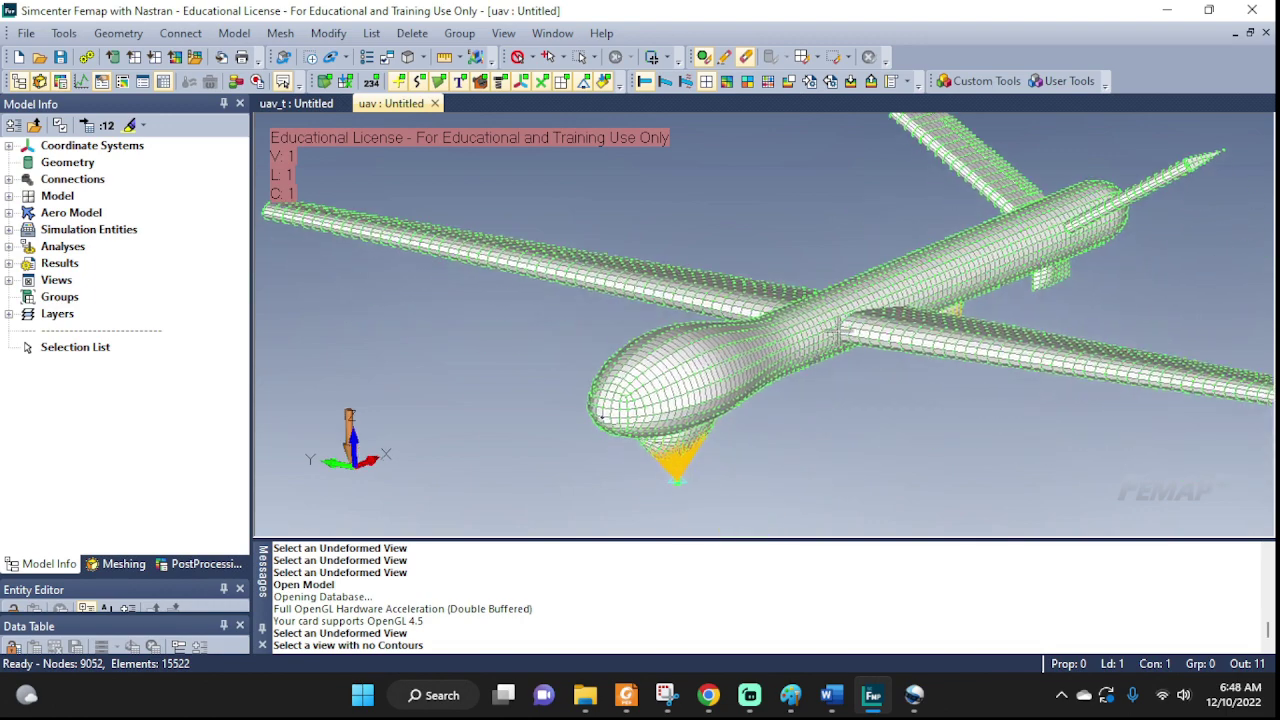
scroll(614, 421, "up", 5)
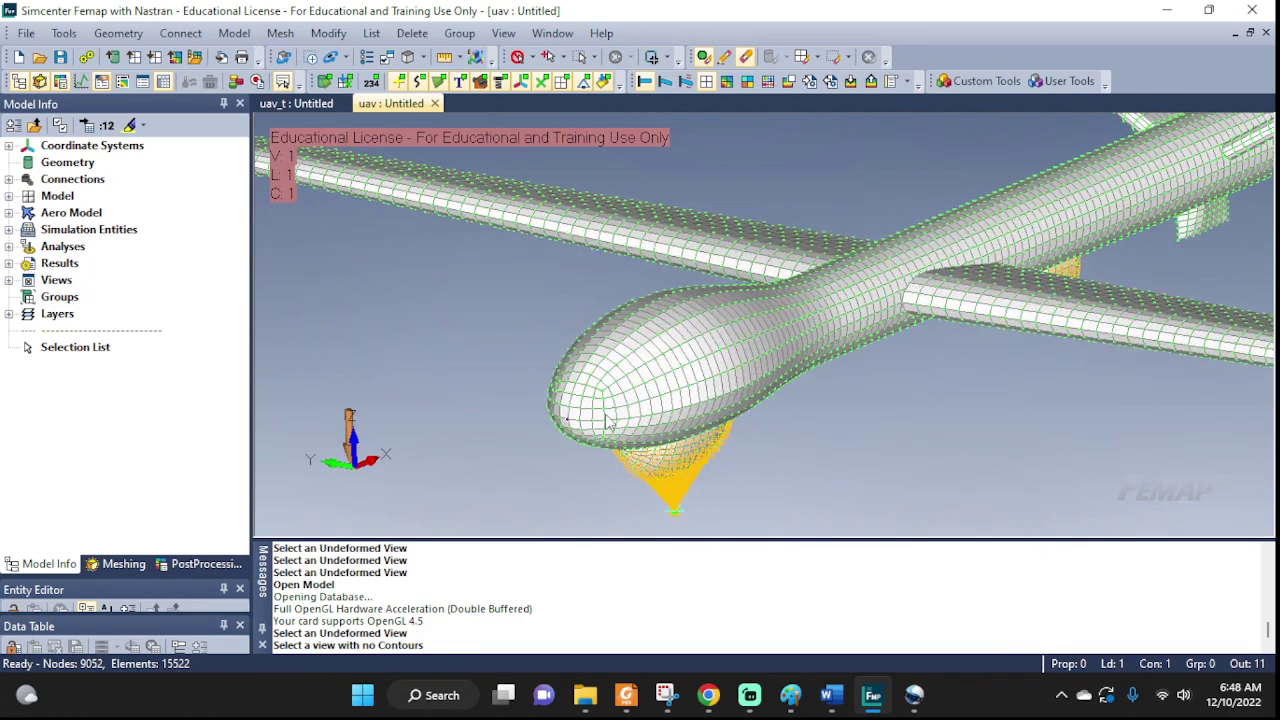
middle_click_drag(679, 445, 749, 491)
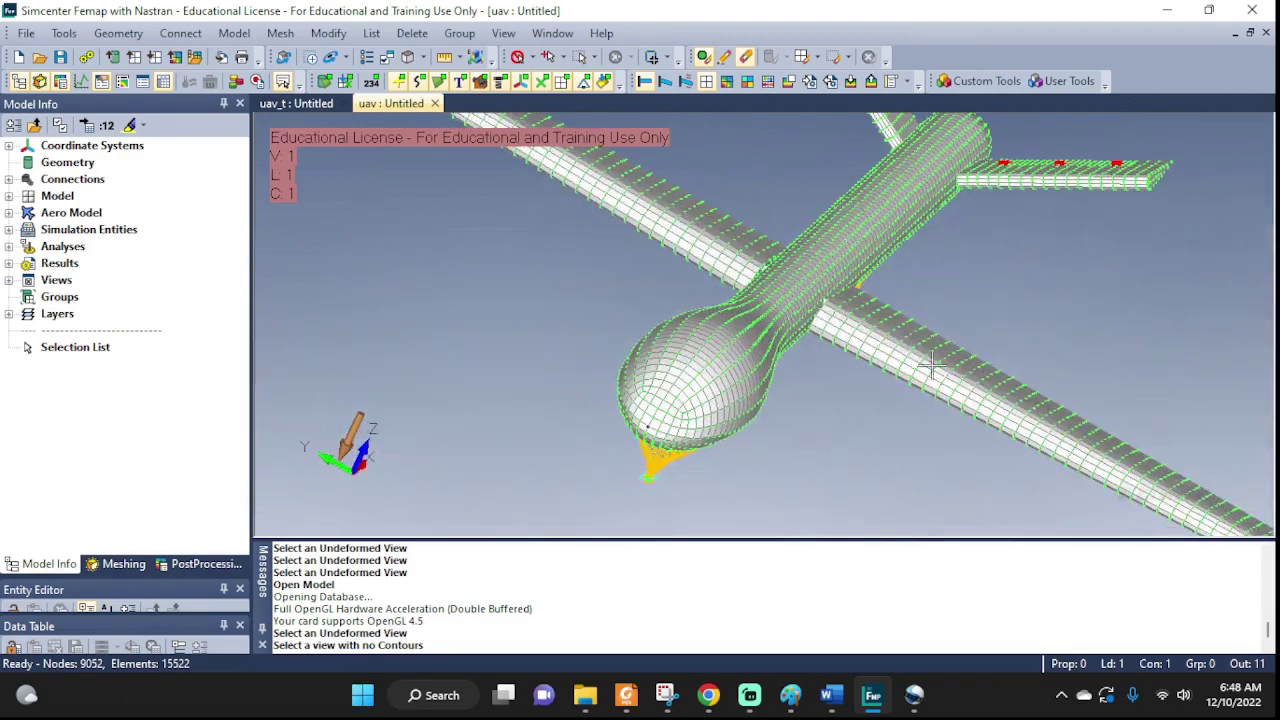
scroll(1060, 160, "up", 5)
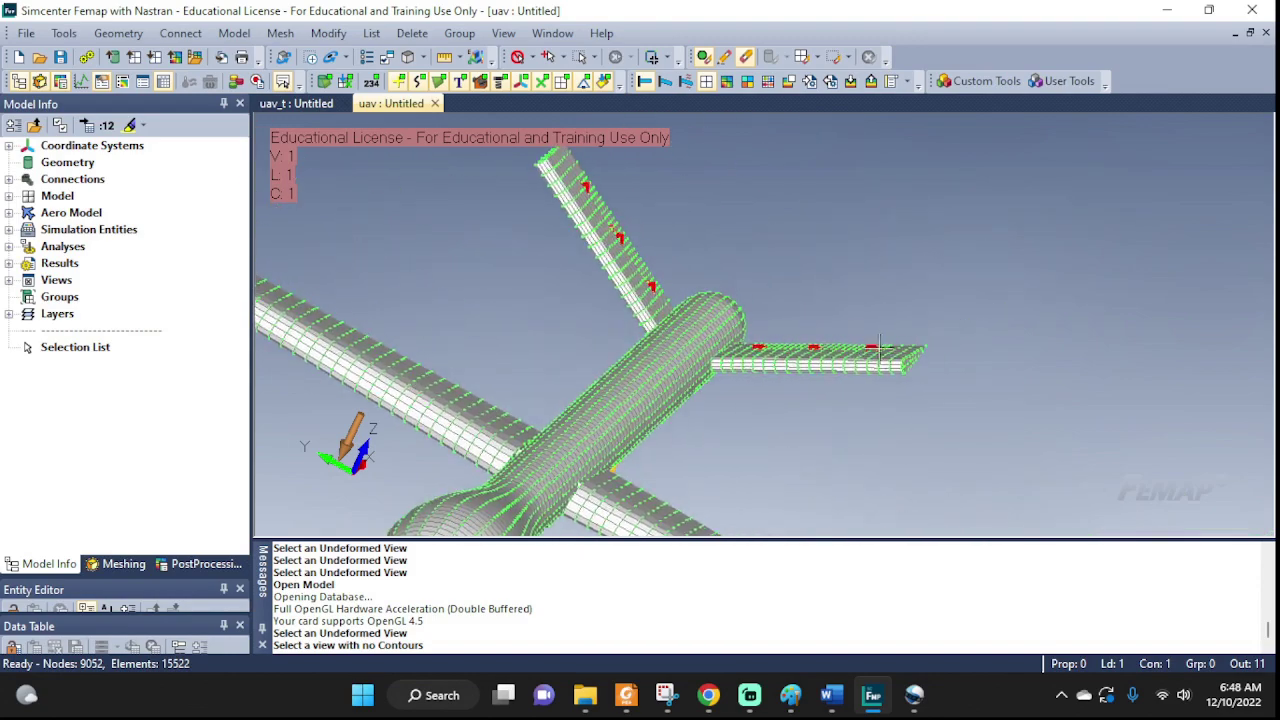
scroll(877, 343, "up", 3)
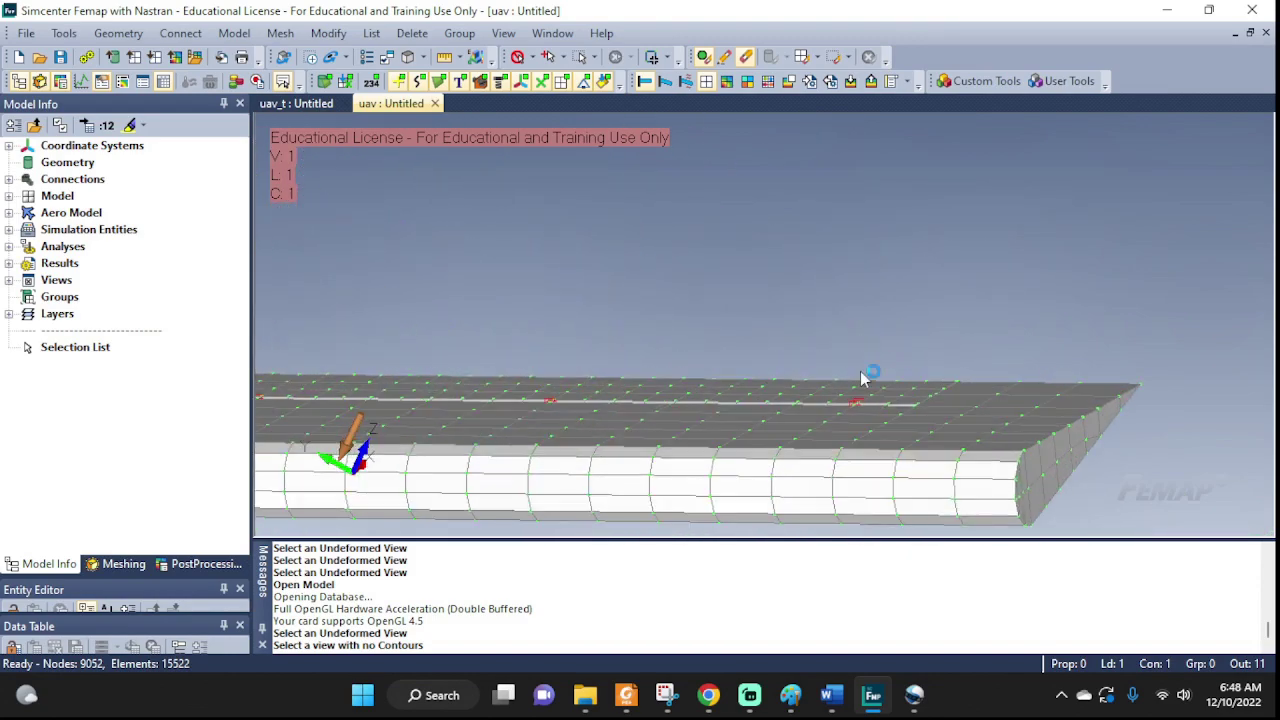
scroll(866, 376, "down", 2)
scroll(862, 378, "down", 4)
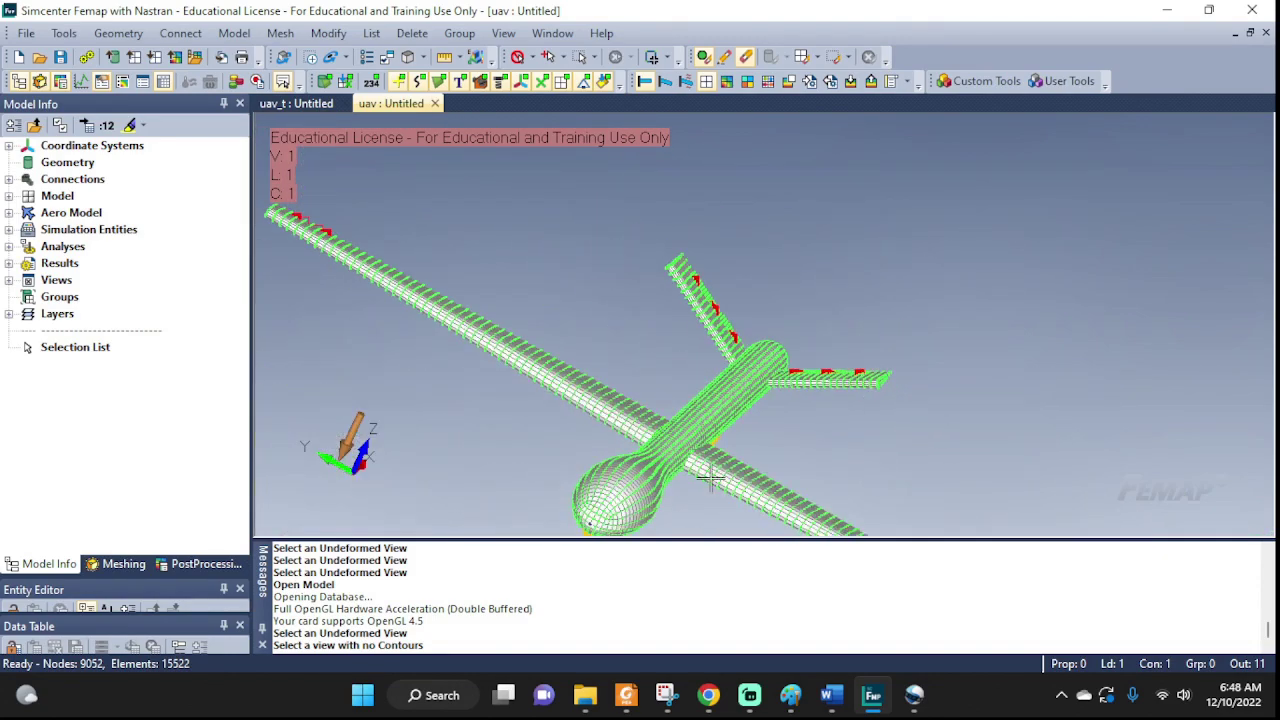
middle_click_drag(710, 478, 778, 260)
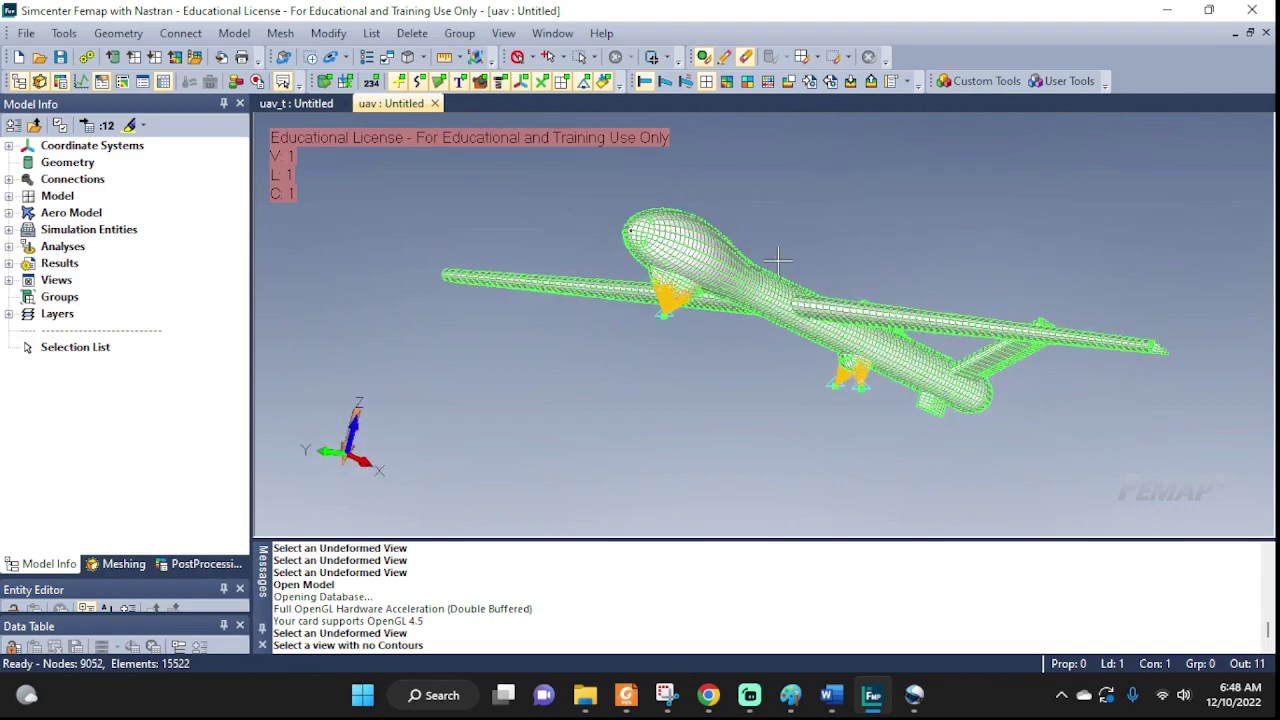
scroll(778, 260, "up", 5)
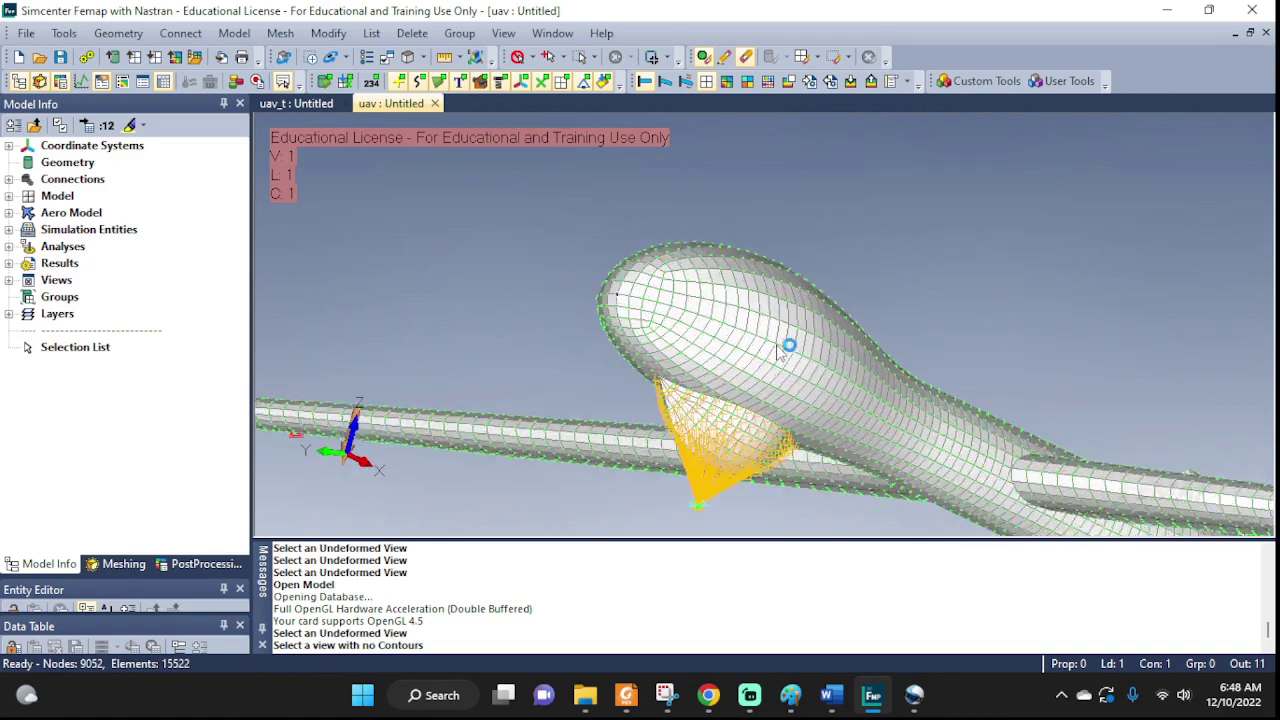
scroll(782, 350, "up", 5)
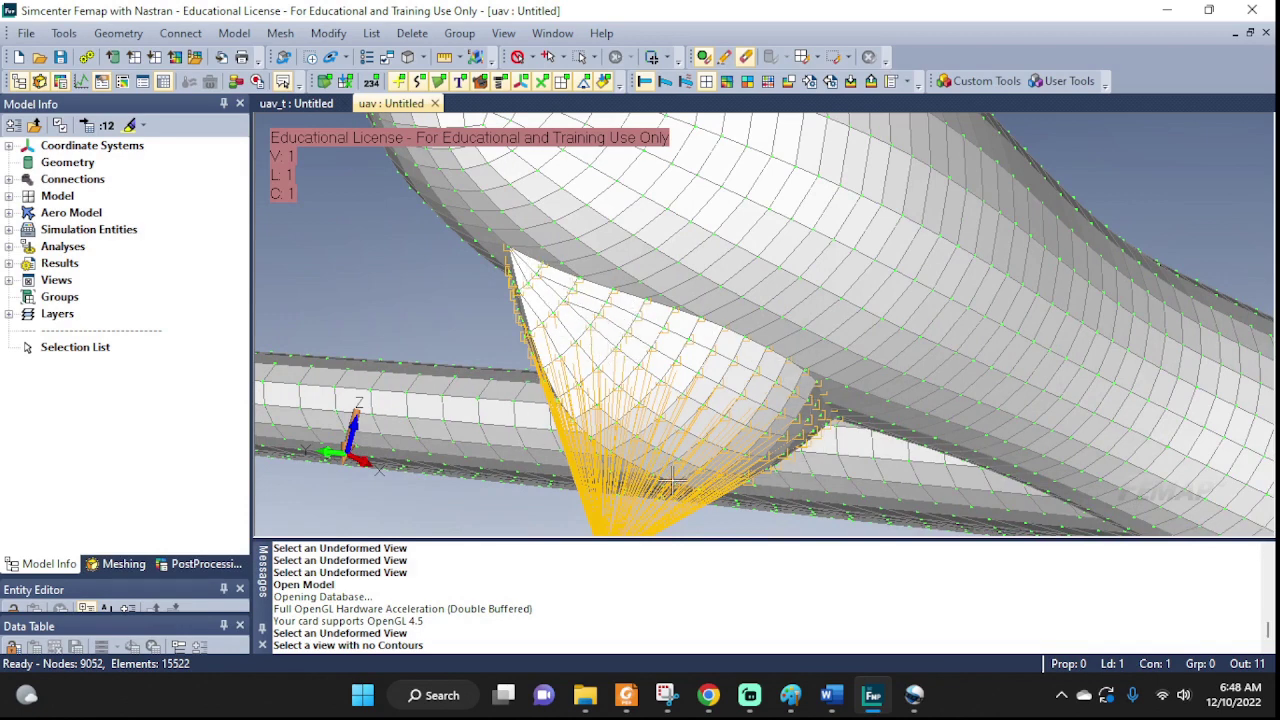
middle_click_drag(774, 446, 840, 229)
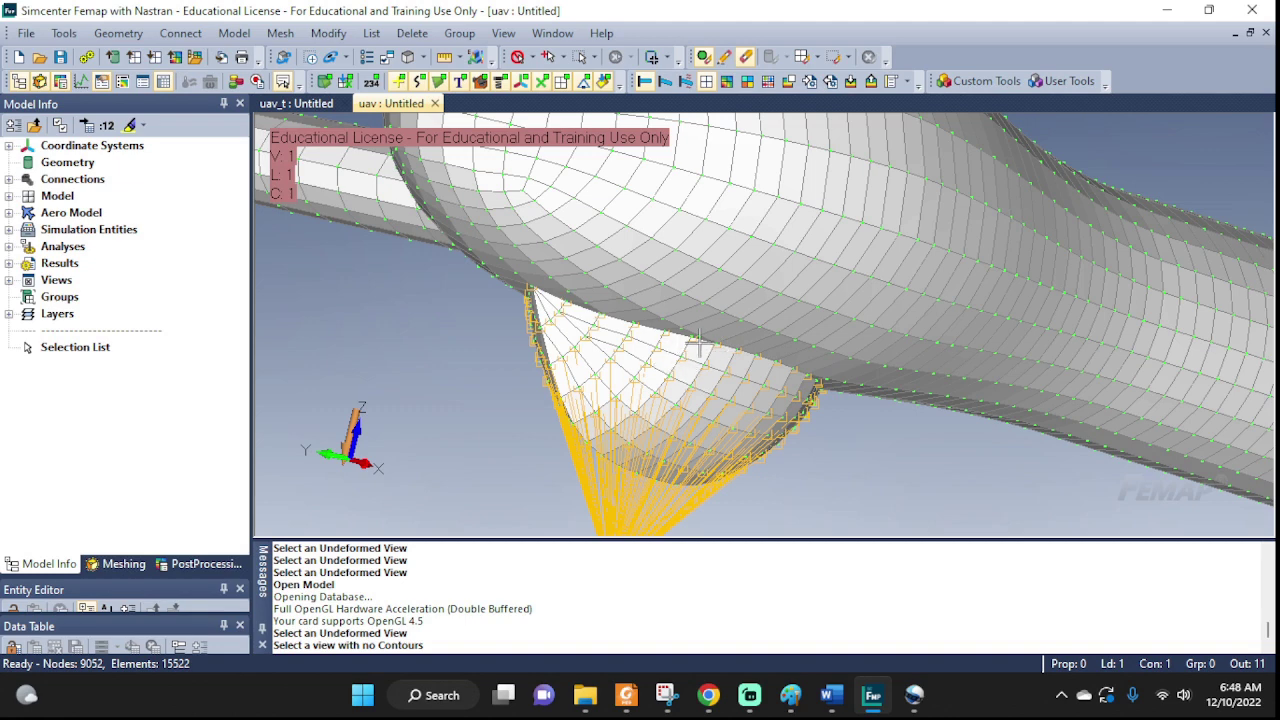
middle_click_drag(700, 372, 655, 450)
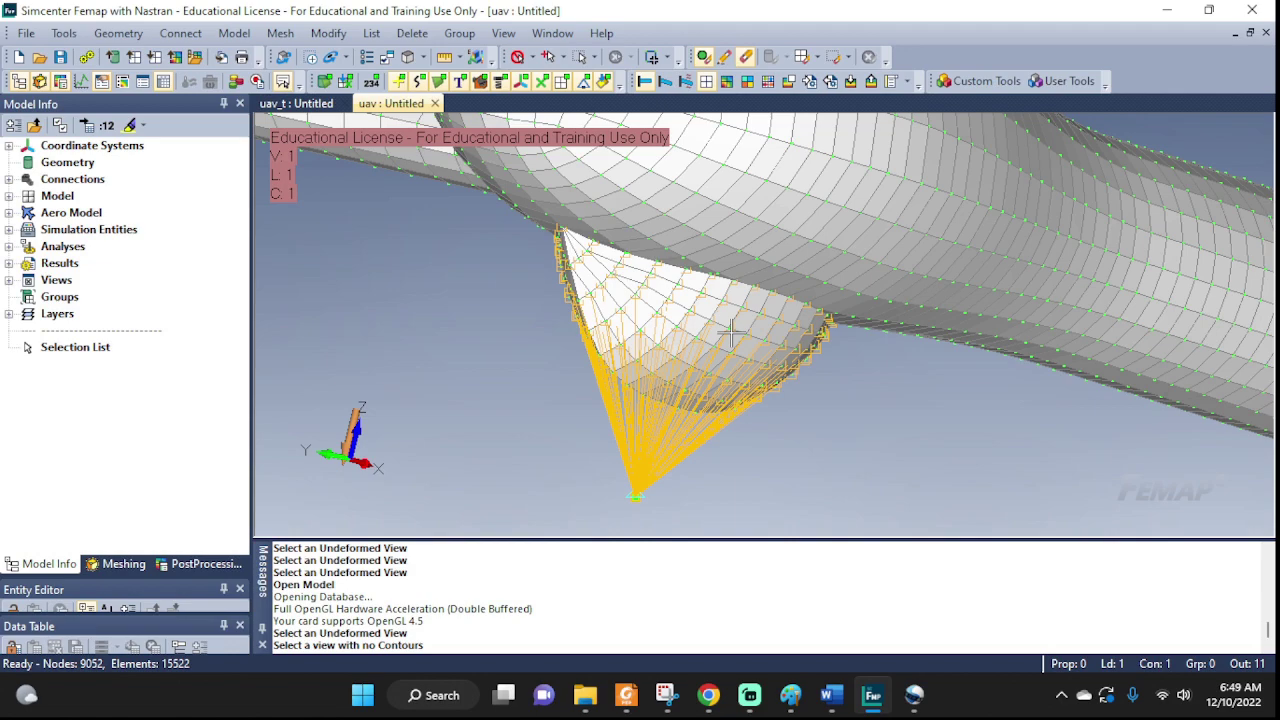
- Rotate and zoom in closer on the landing gear cone and fuselage
middle_click_drag(728, 333, 787, 340)
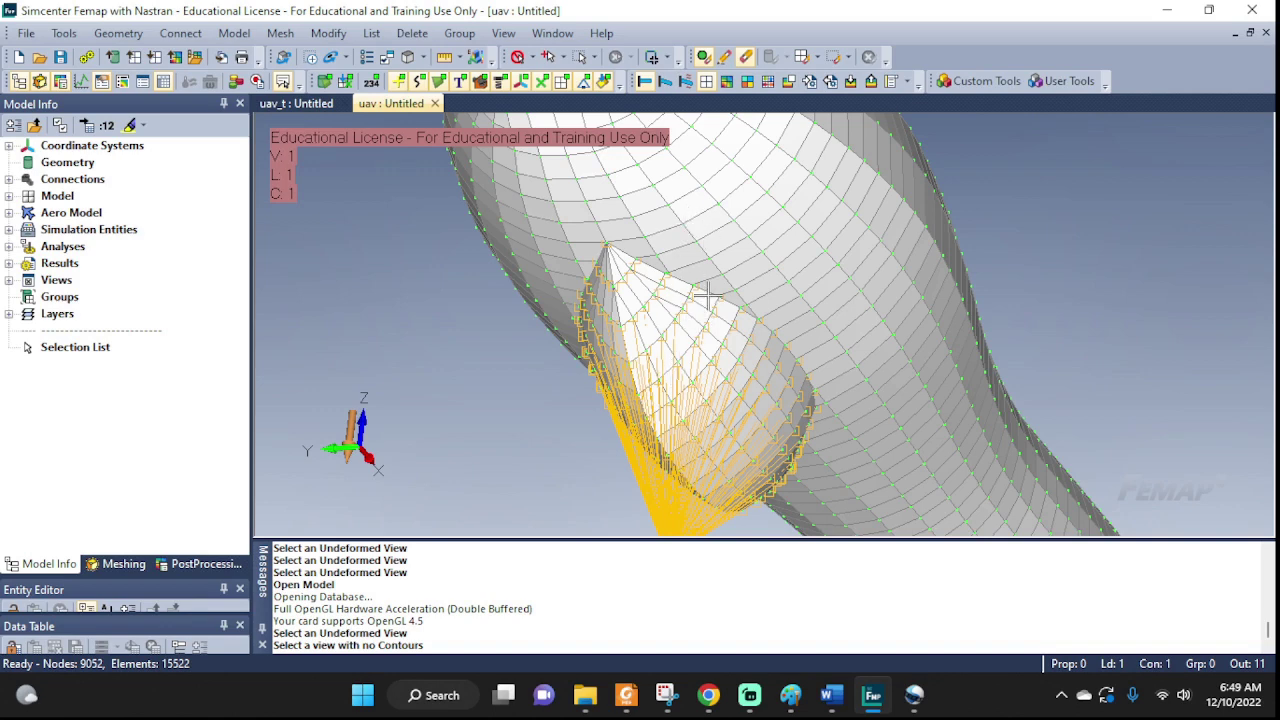
scroll(706, 292, "up", 1)
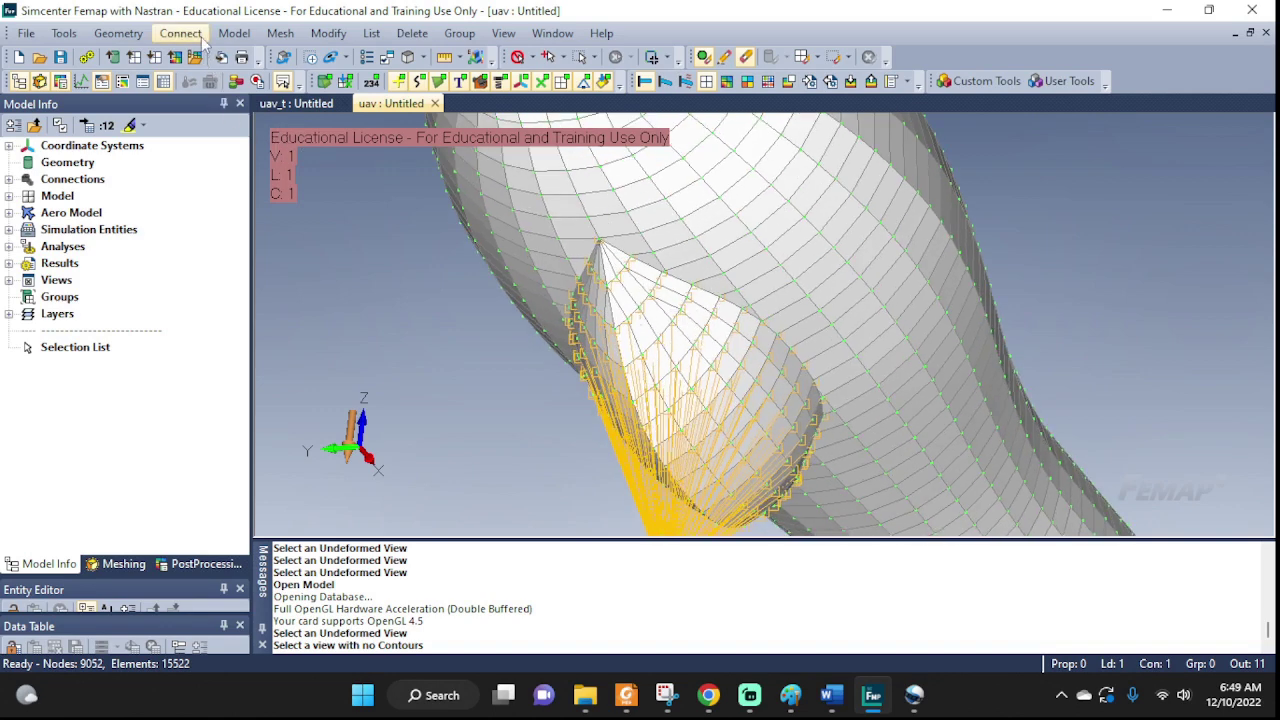
scroll(757, 261, "up", 2)
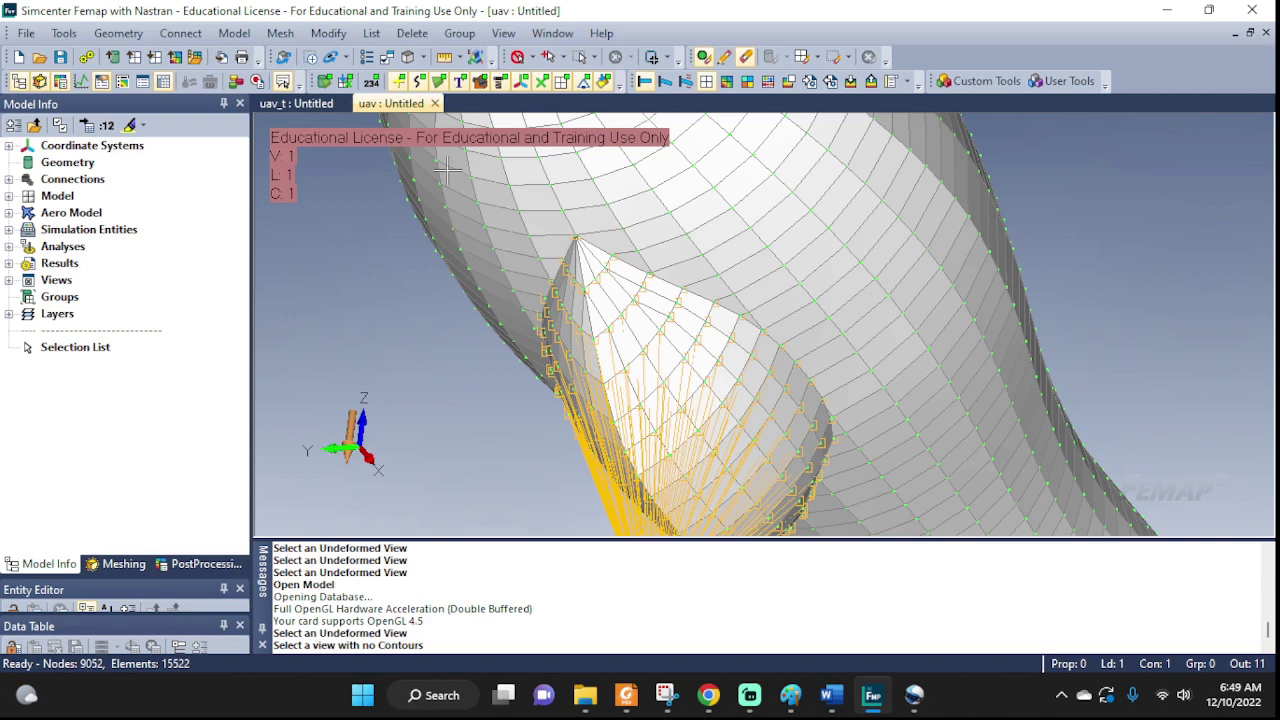
- Toggle elements off and back on, check the Geometry menu, then rotate to the fuselage and cone
left_click(563, 83)
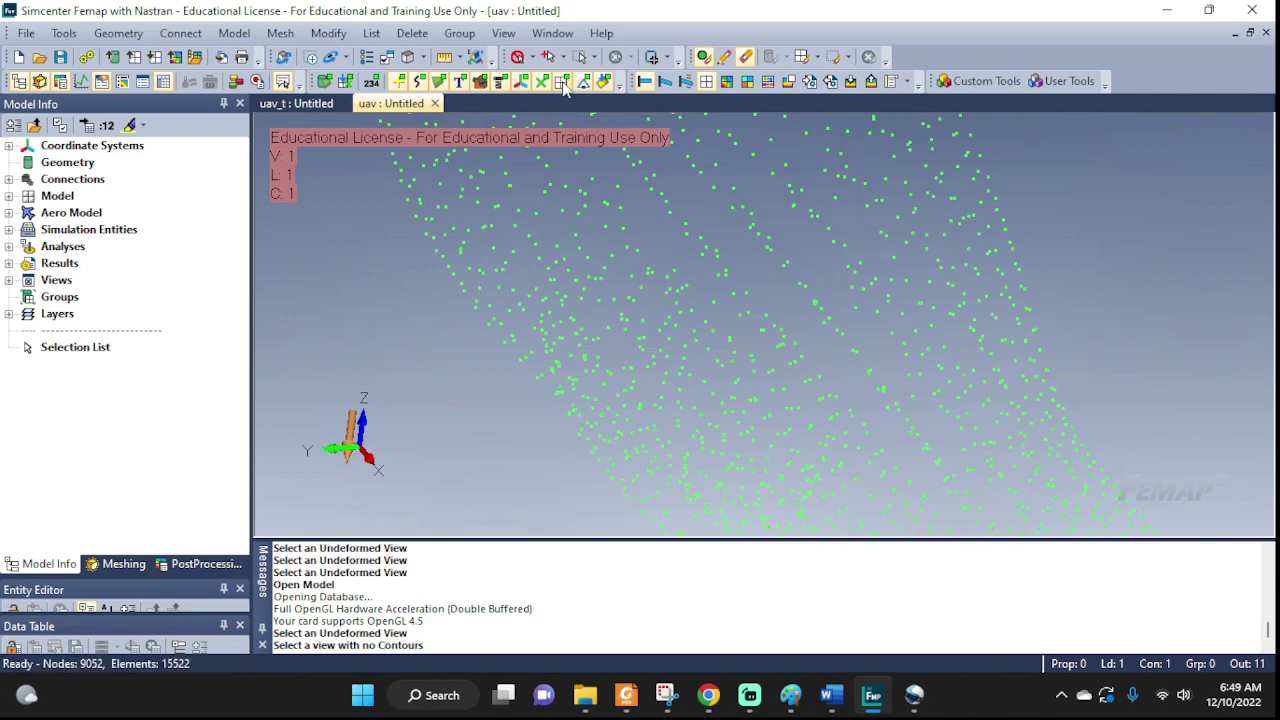
left_click(563, 84)
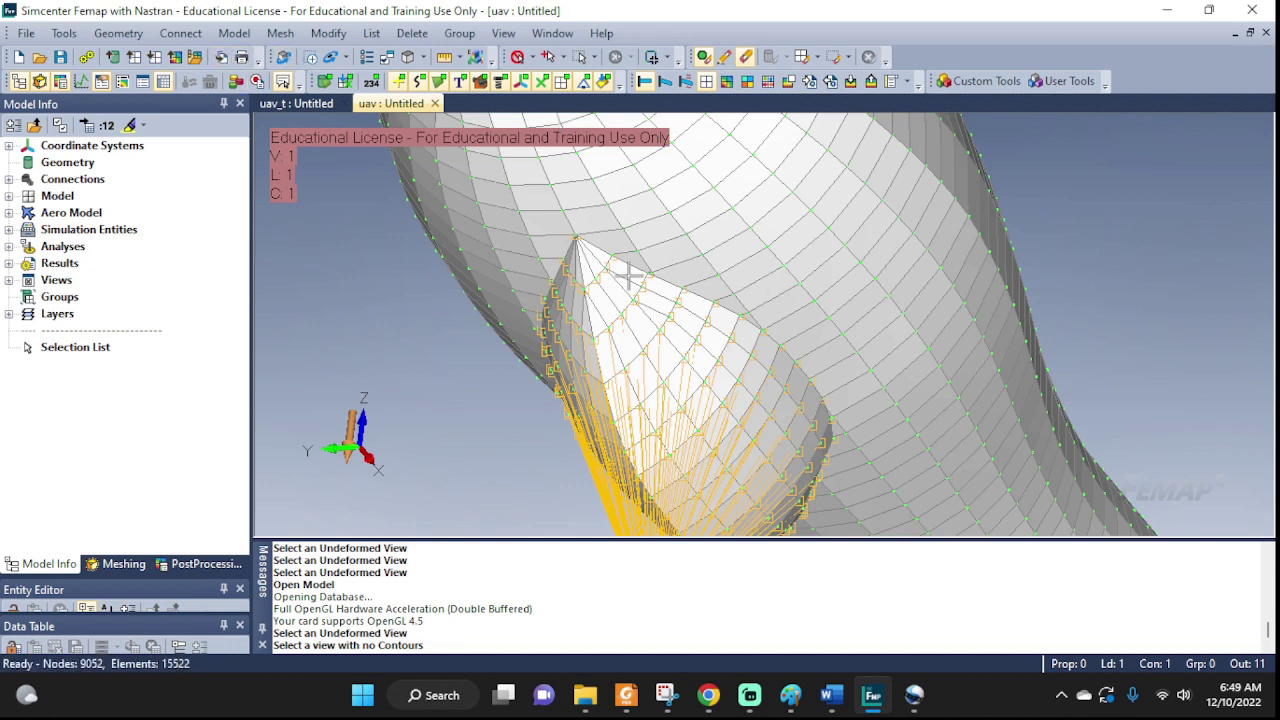
left_click(118, 33)
mouse_move(200, 36)
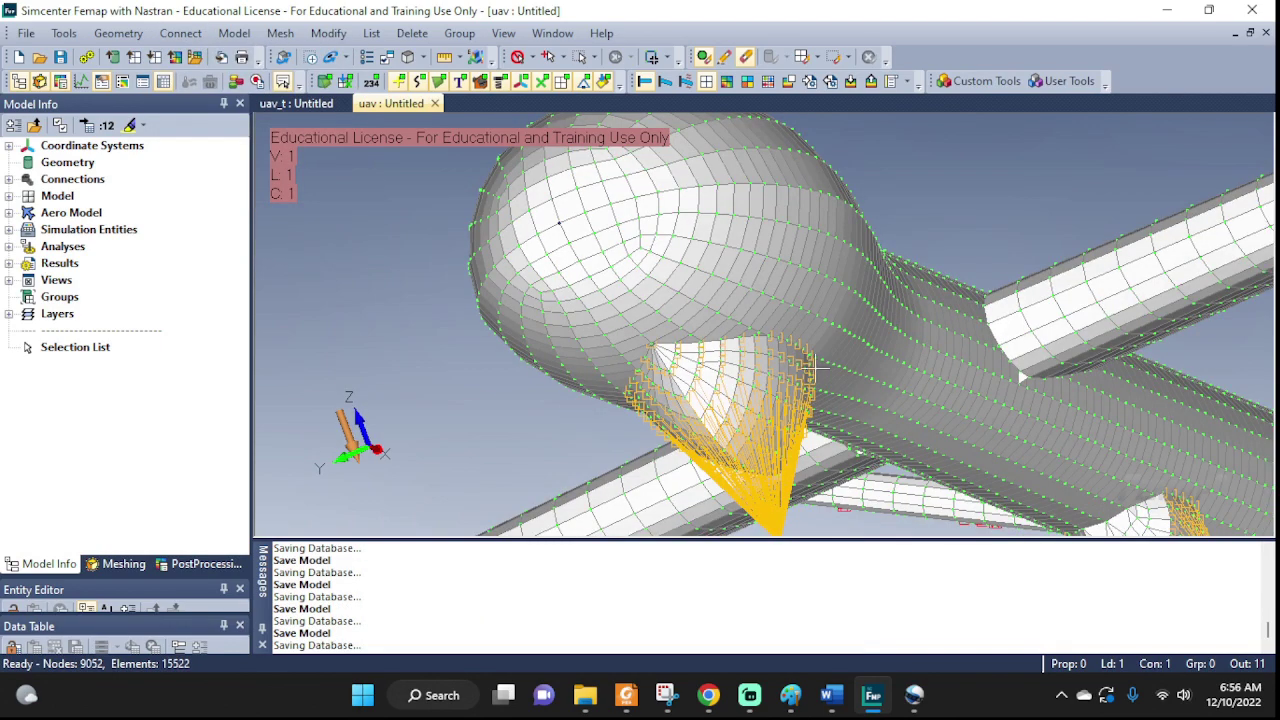
middle_click_drag(812, 368, 775, 385)
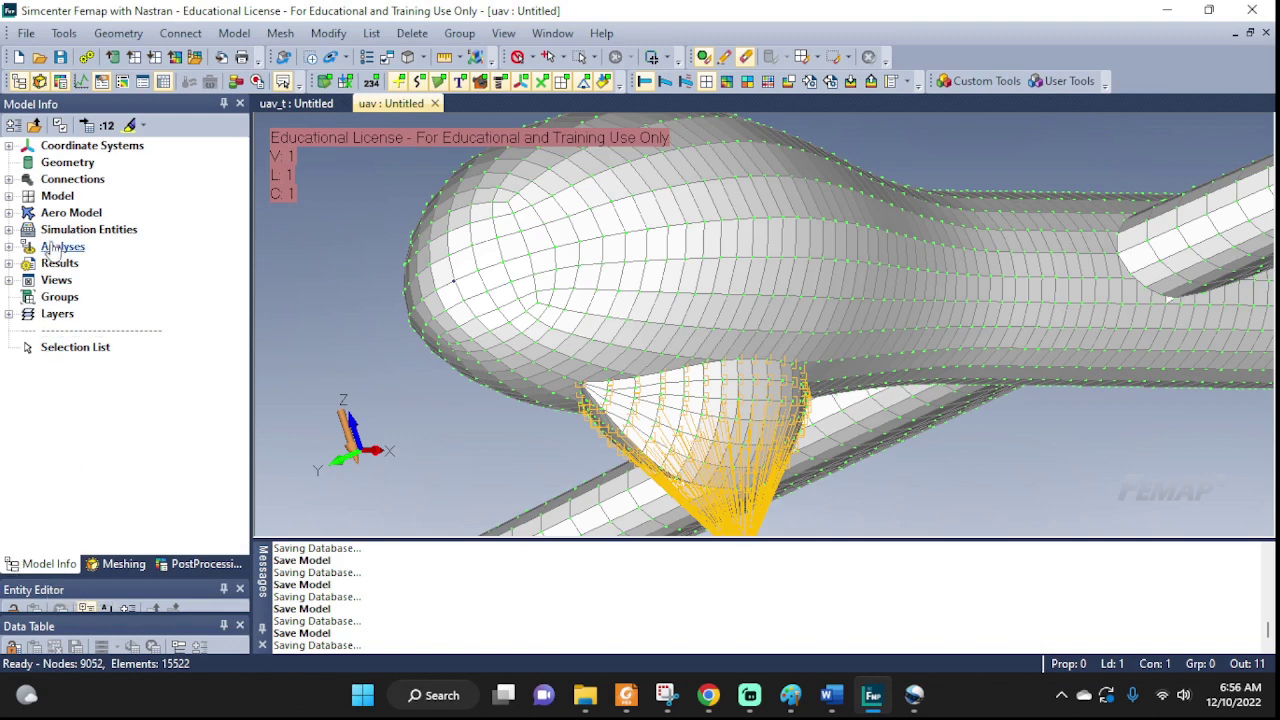
- Create a new connection property under Connections > Properties titled My Glue
left_click(9, 180)
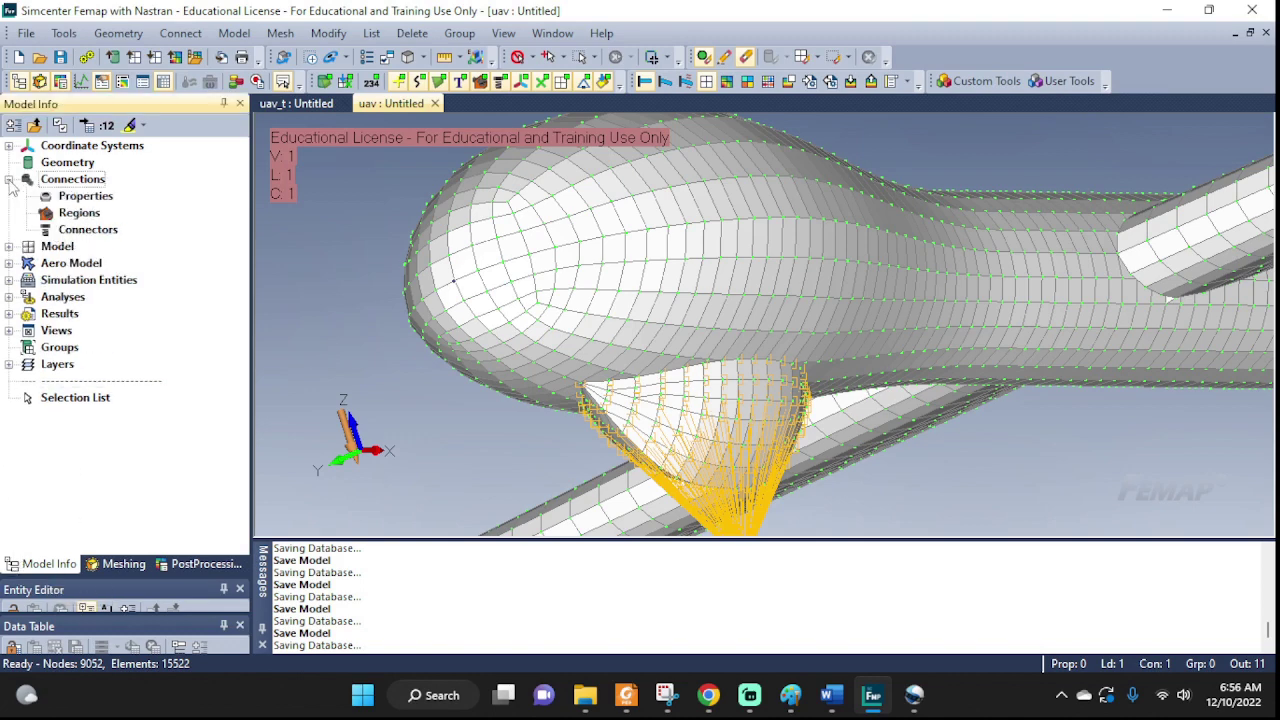
right_click(83, 202)
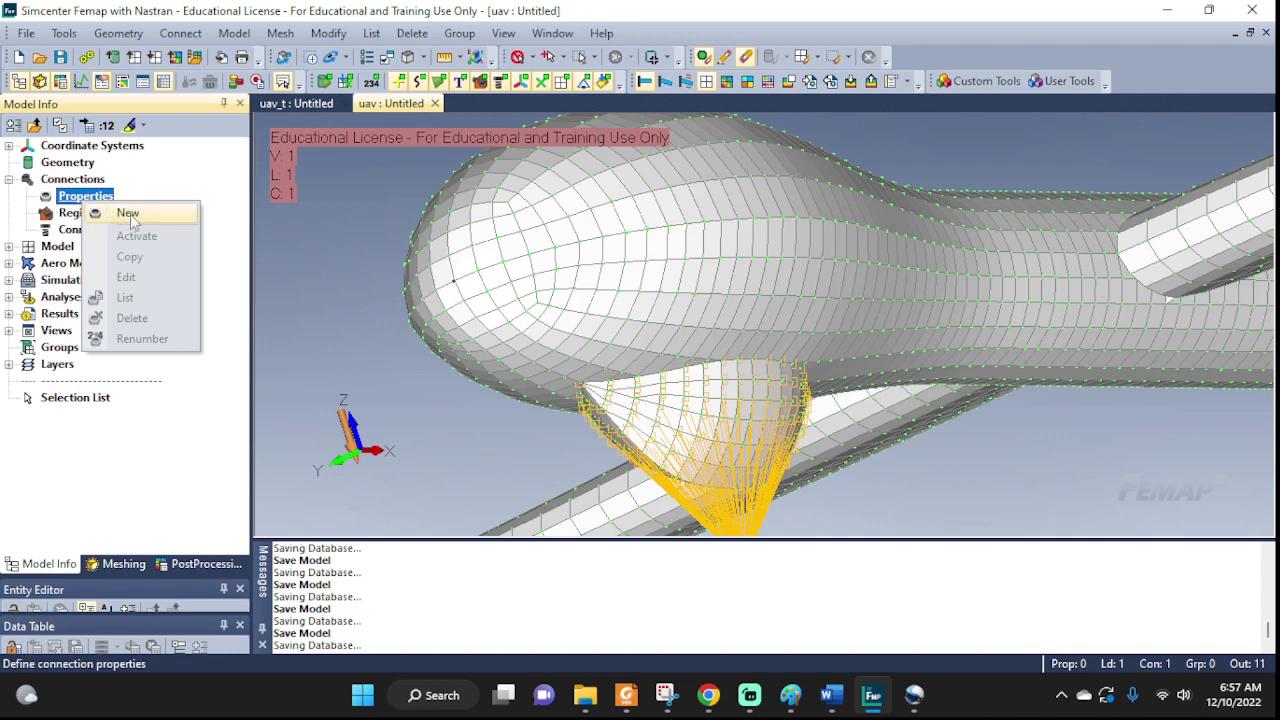
left_click(128, 213)
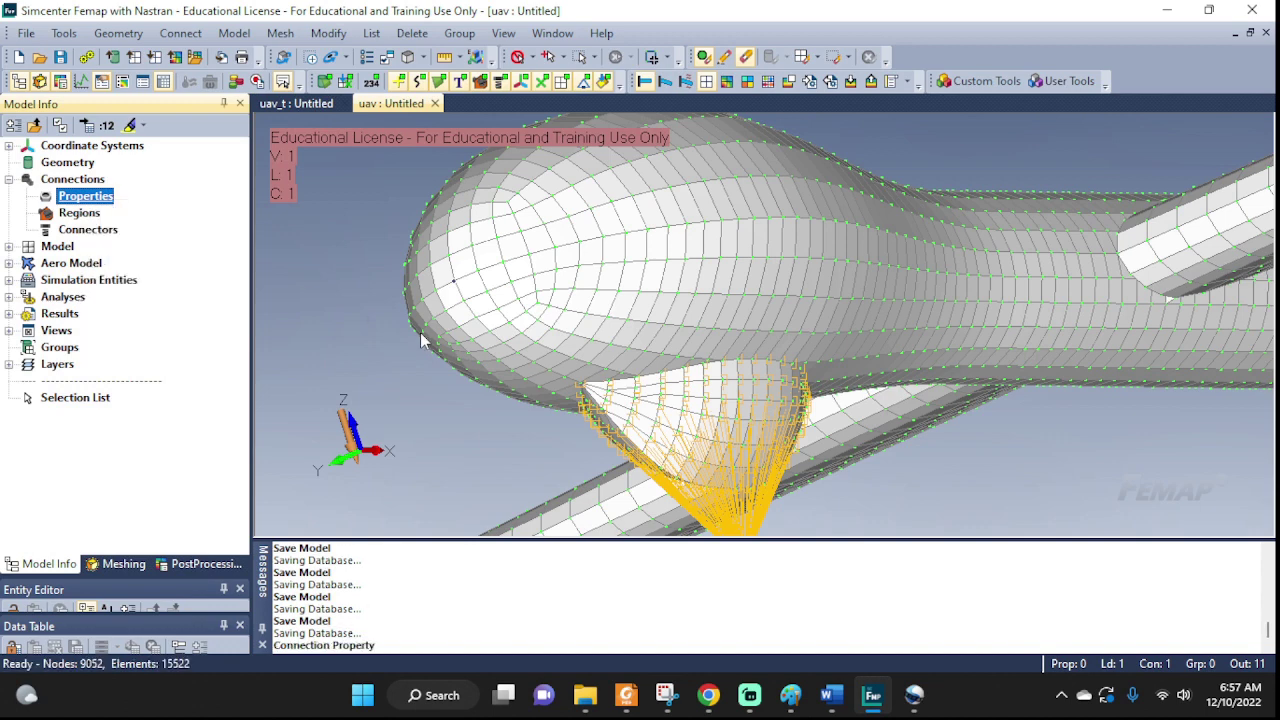
left_click(603, 89)
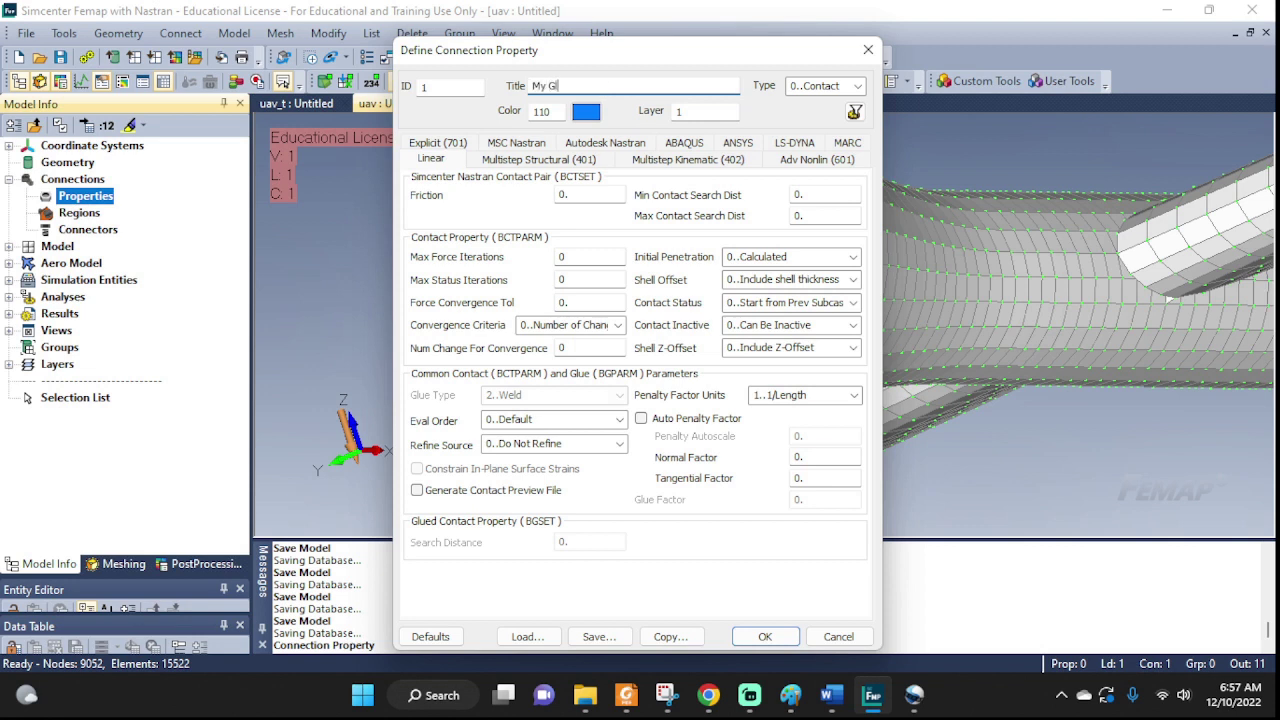
- Set the My Glue property type to 1..Glued with a glue factor of 1
left_click(860, 87)
left_click(838, 115)
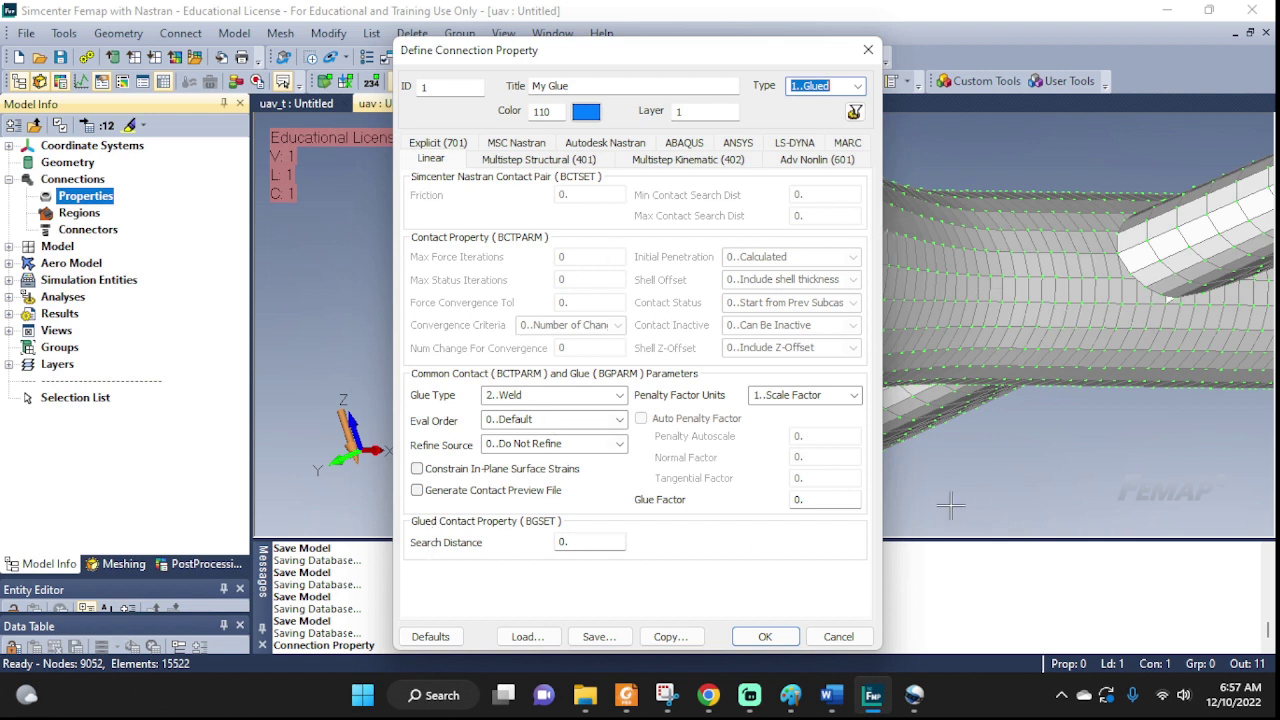
left_click(818, 504)
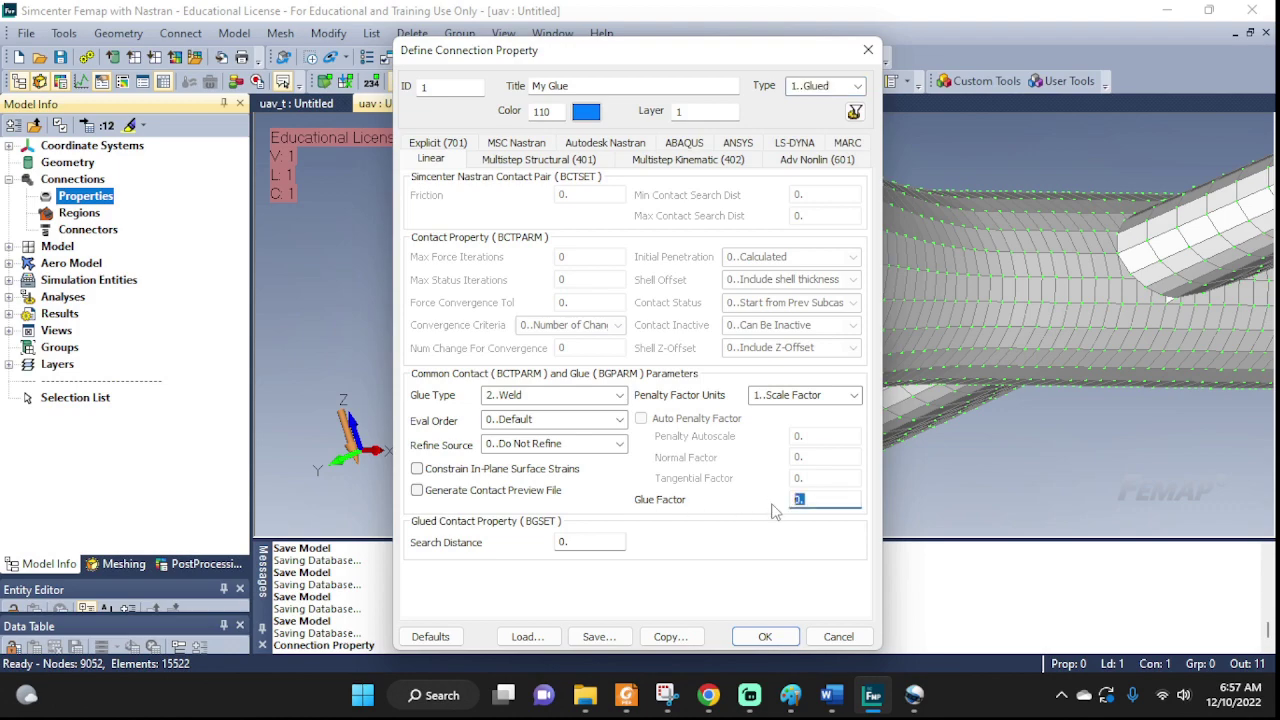
left_click(563, 541)
left_click_drag(793, 47, 438, 165)
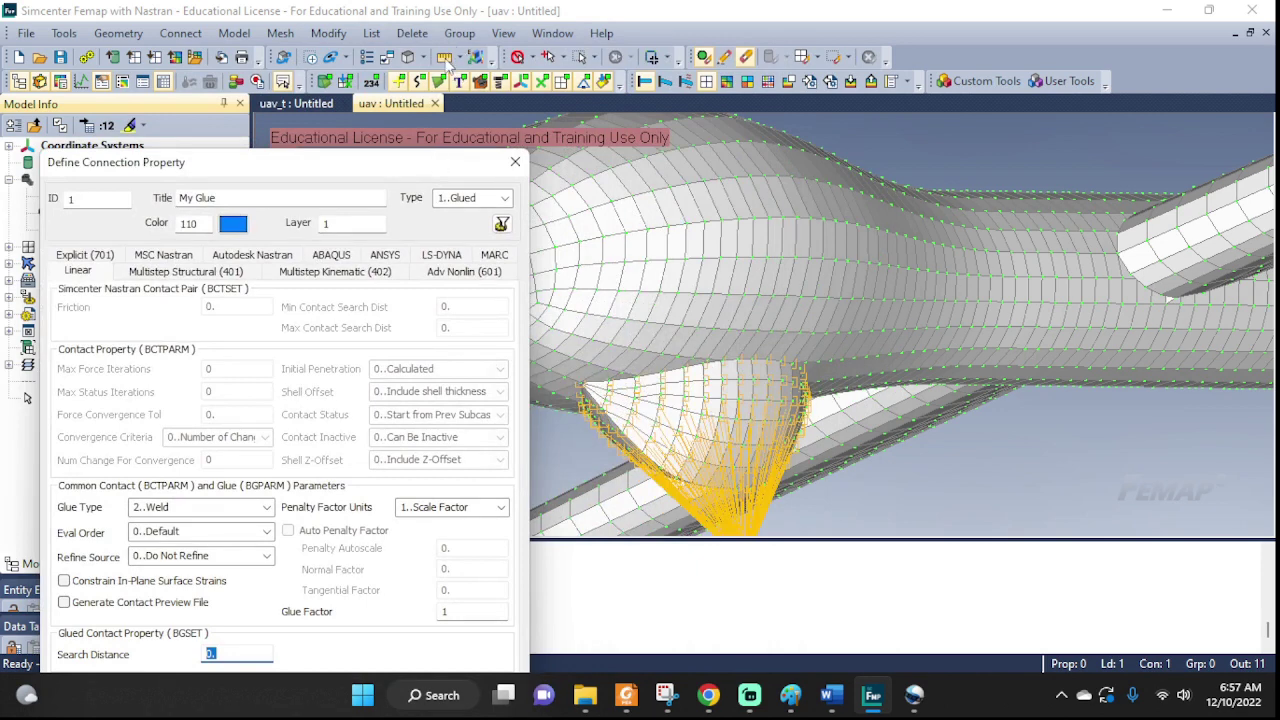
- Start a Ctrl+M distance measurement and zoom and orbit onto the gap between parts
key("ctrl+m")
scroll(620, 358, "up", 8)
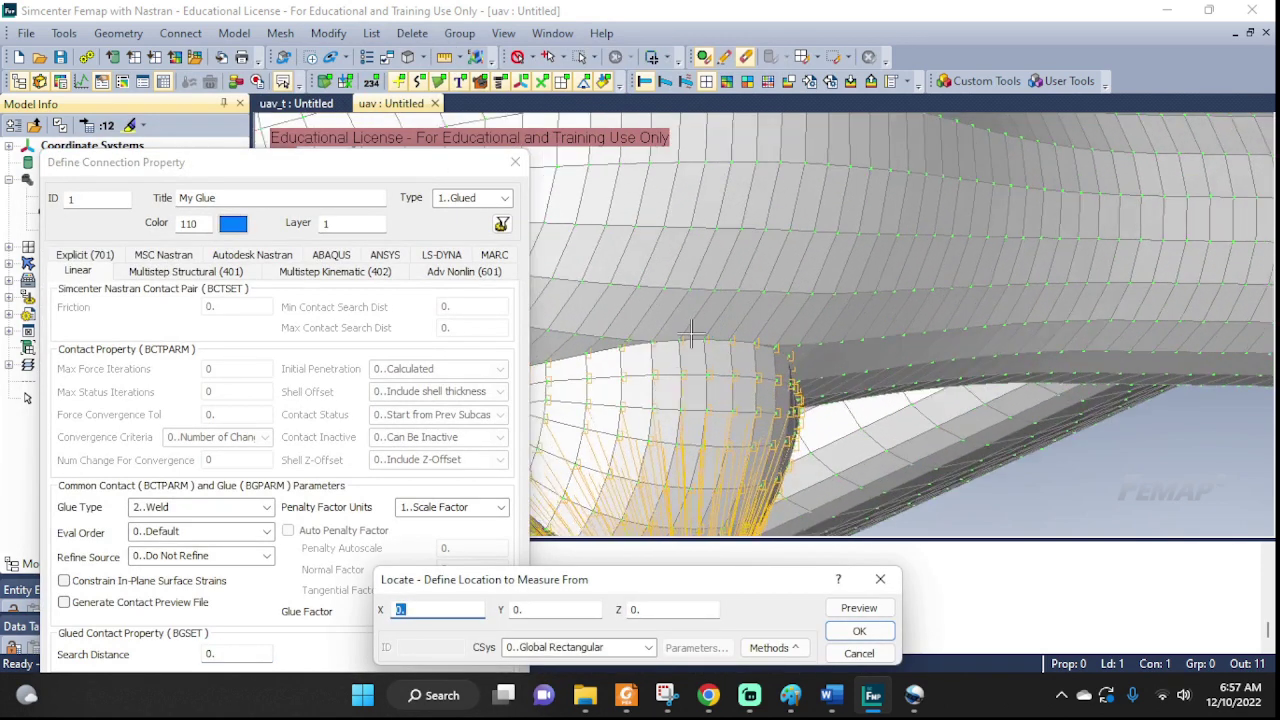
scroll(605, 360, "up", 5)
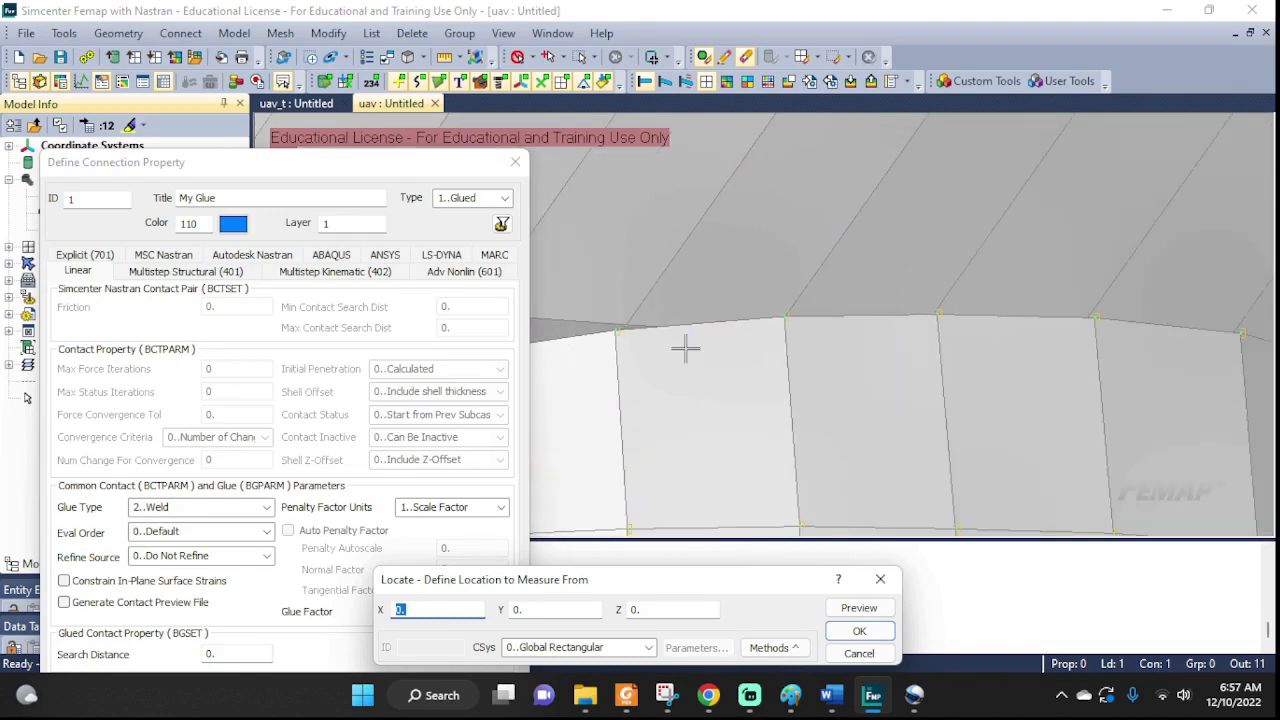
scroll(700, 342, "up", 2)
scroll(1051, 323, "up", 4)
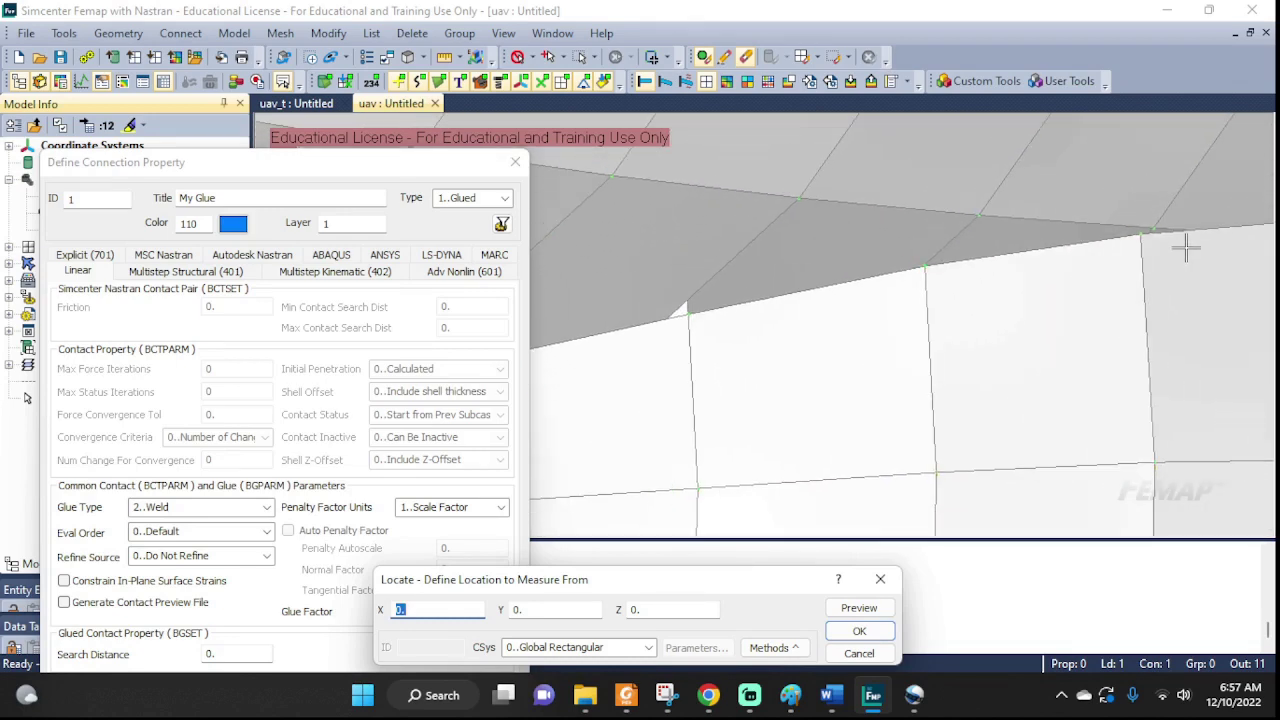
scroll(672, 313, "up", 2)
scroll(690, 310, "up", 3)
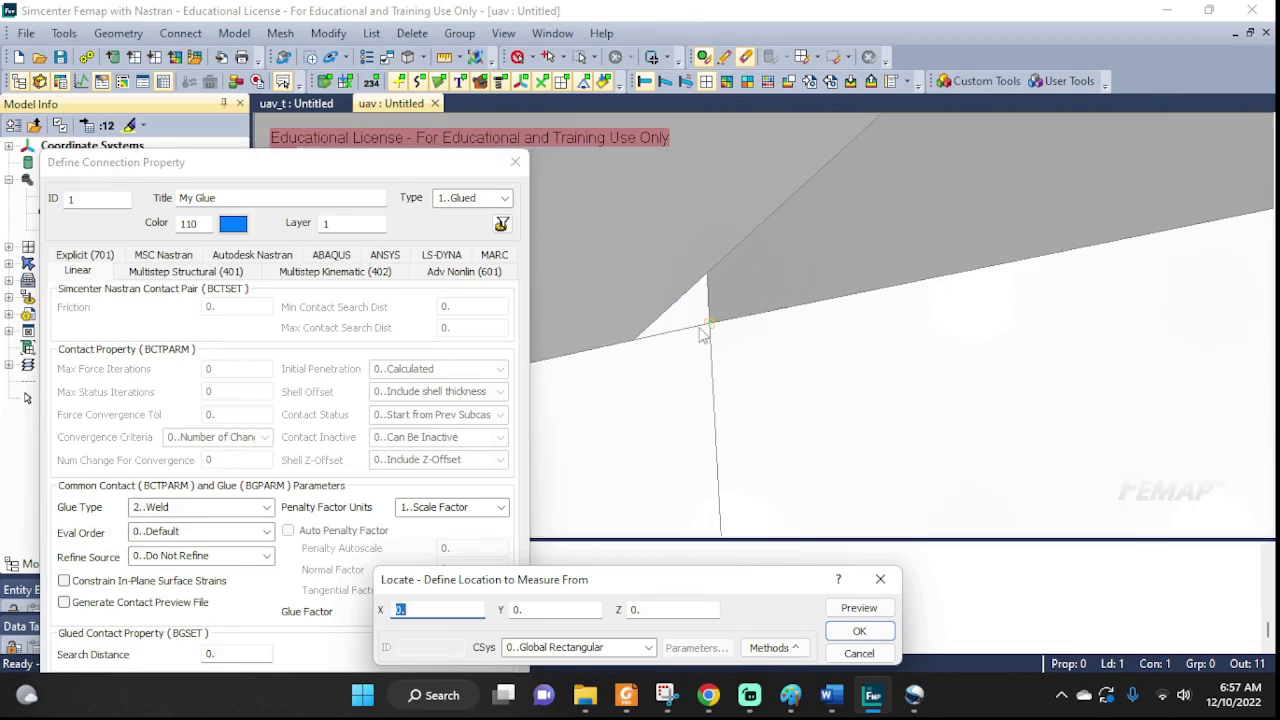
scroll(829, 326, "up", 2)
mouse_move(829, 326)
middle_mouse_down()
mouse_move(894, 309)
mouse_move(903, 319)
mouse_move(880, 324)
middle_mouse_up()
middle_click_drag(797, 354, 997, 297)
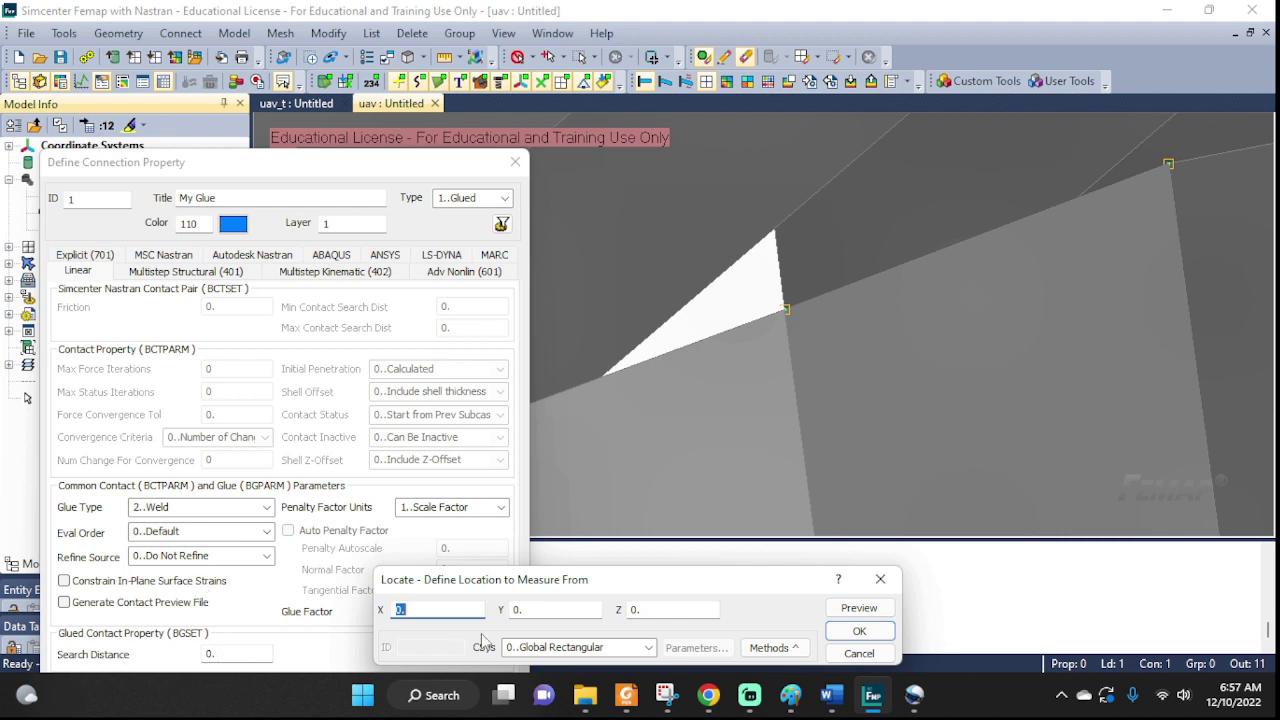
- Pick the gap corner and apex points, giving a distance of 1.618638
left_click(772, 647)
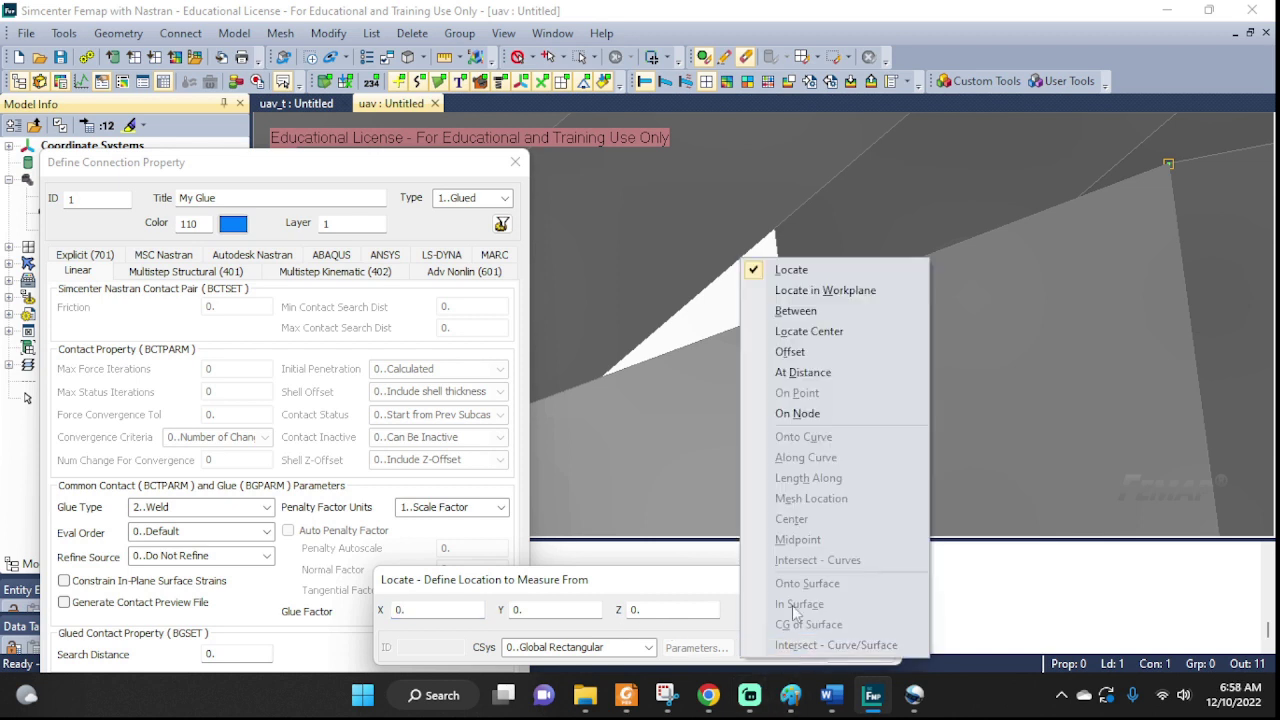
left_click(792, 270)
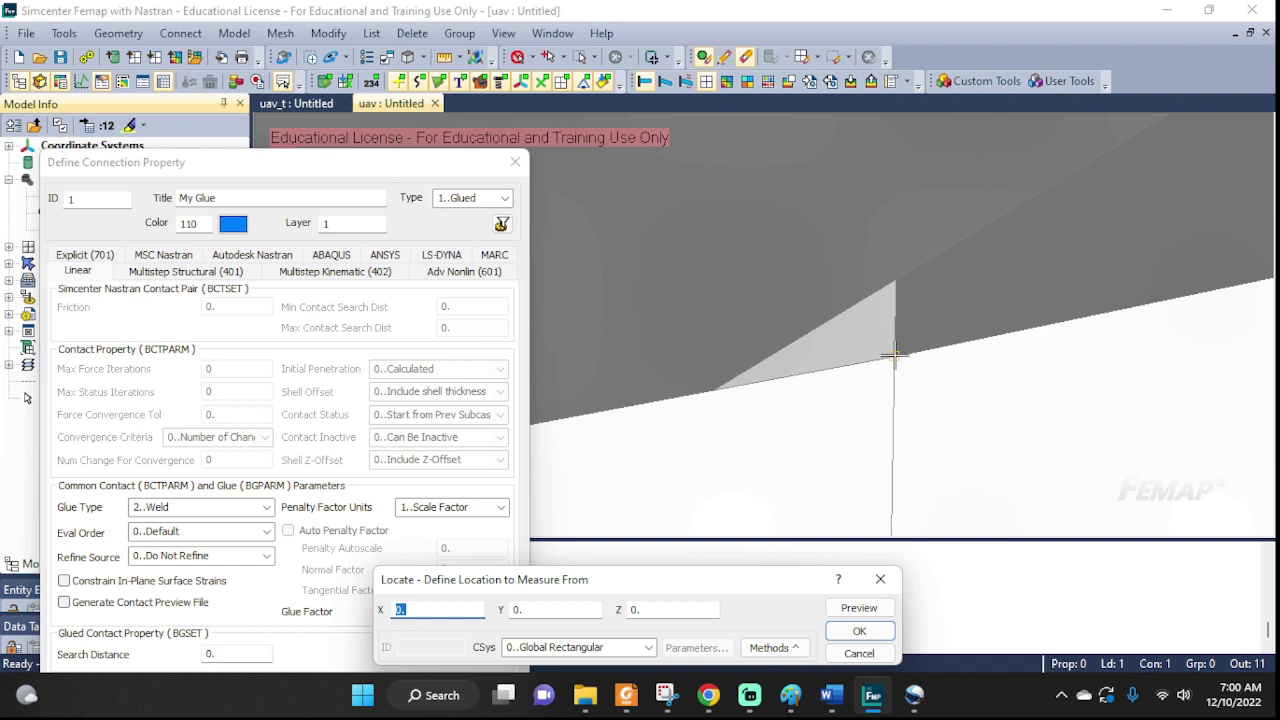
left_click(895, 355)
left_click(859, 631)
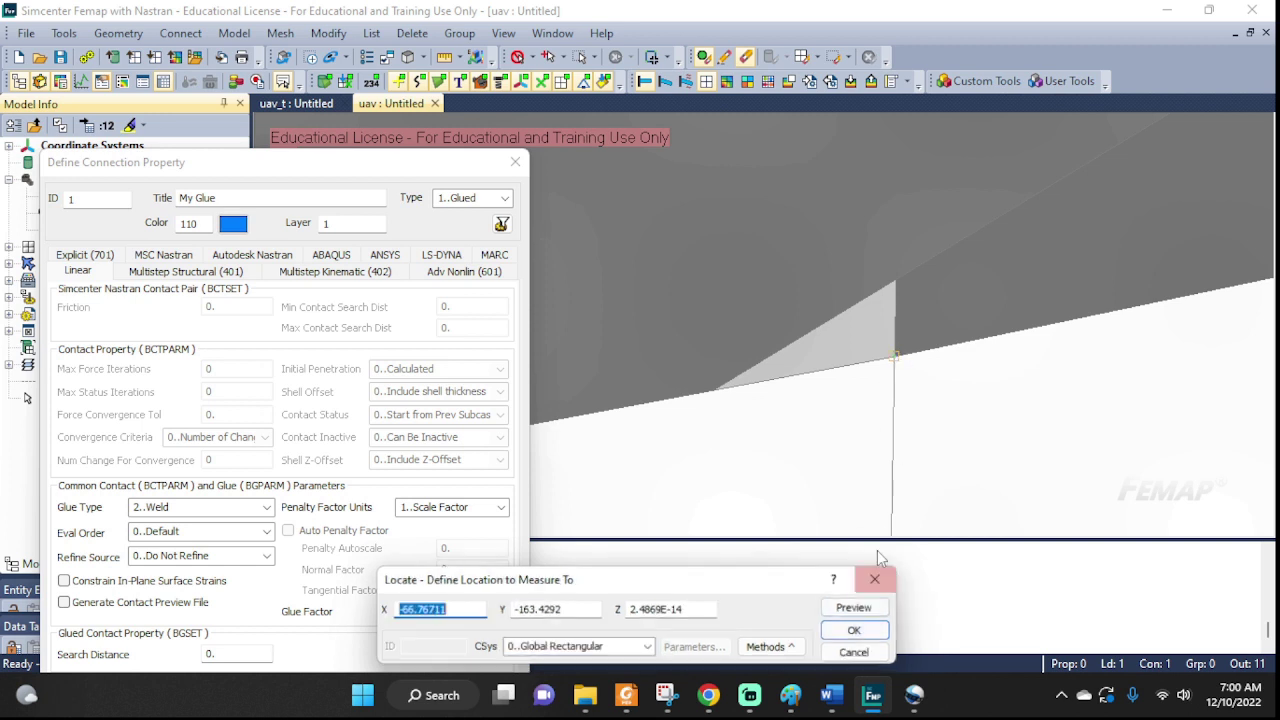
left_click(894, 285)
left_click(859, 631)
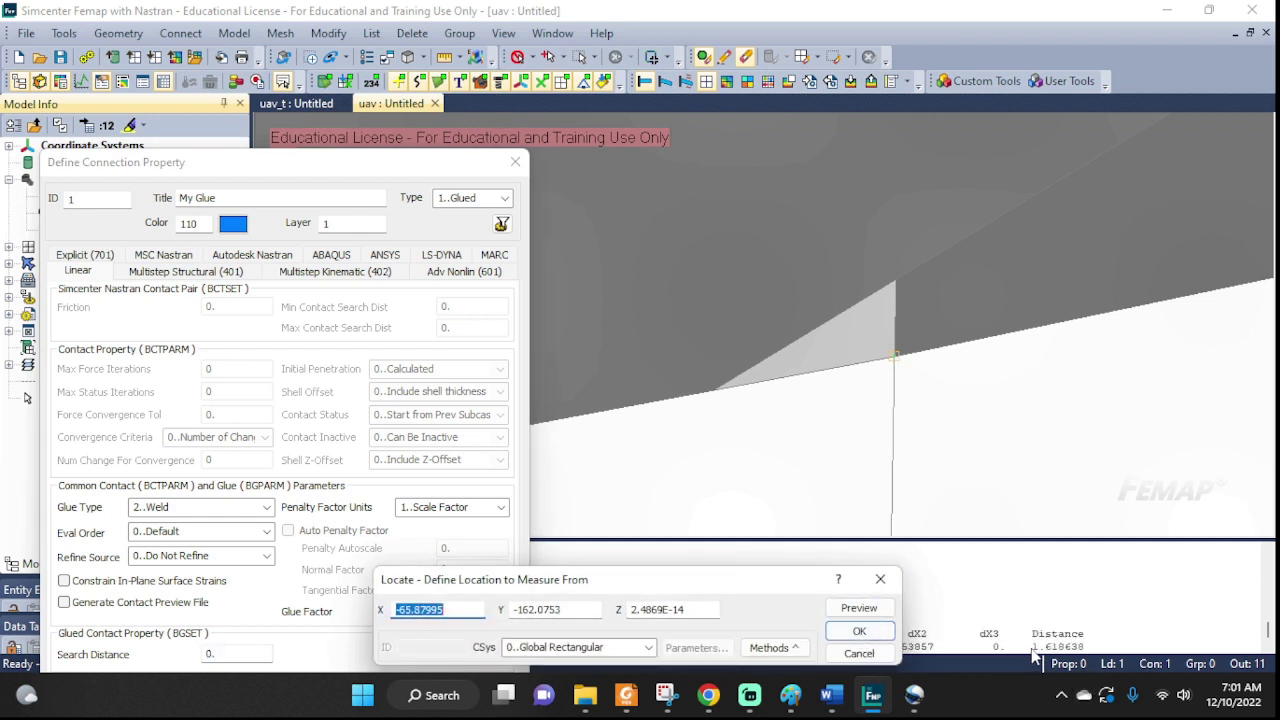
left_click(868, 655)
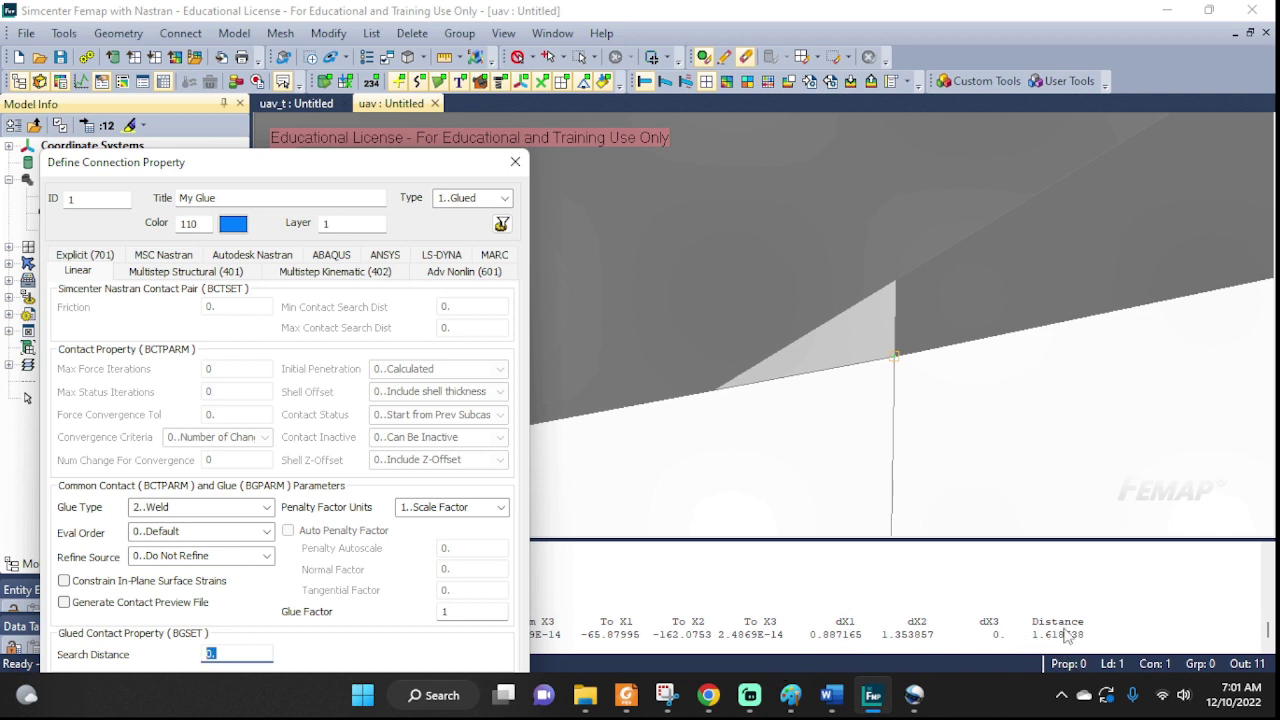
- Set Search Distance to 2 and save the My Glue property
middle_click_drag(1049, 374, 847, 425)
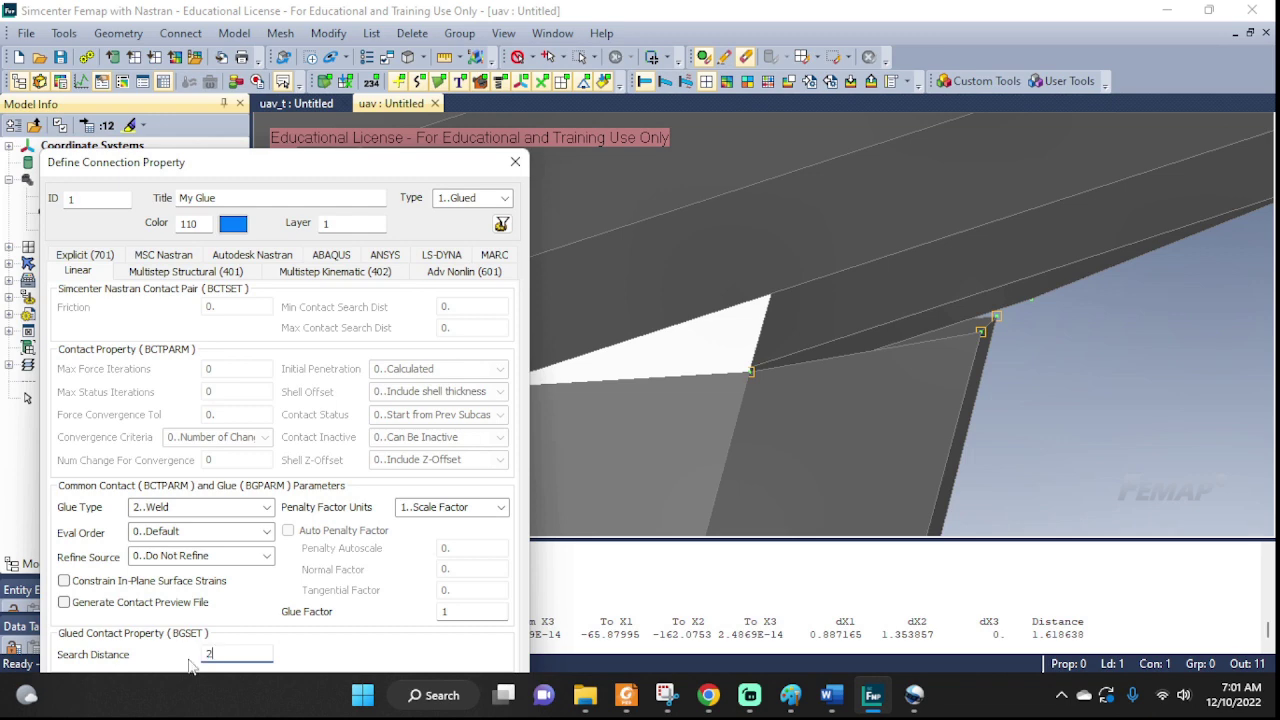
left_click_drag(308, 170, 608, 58)
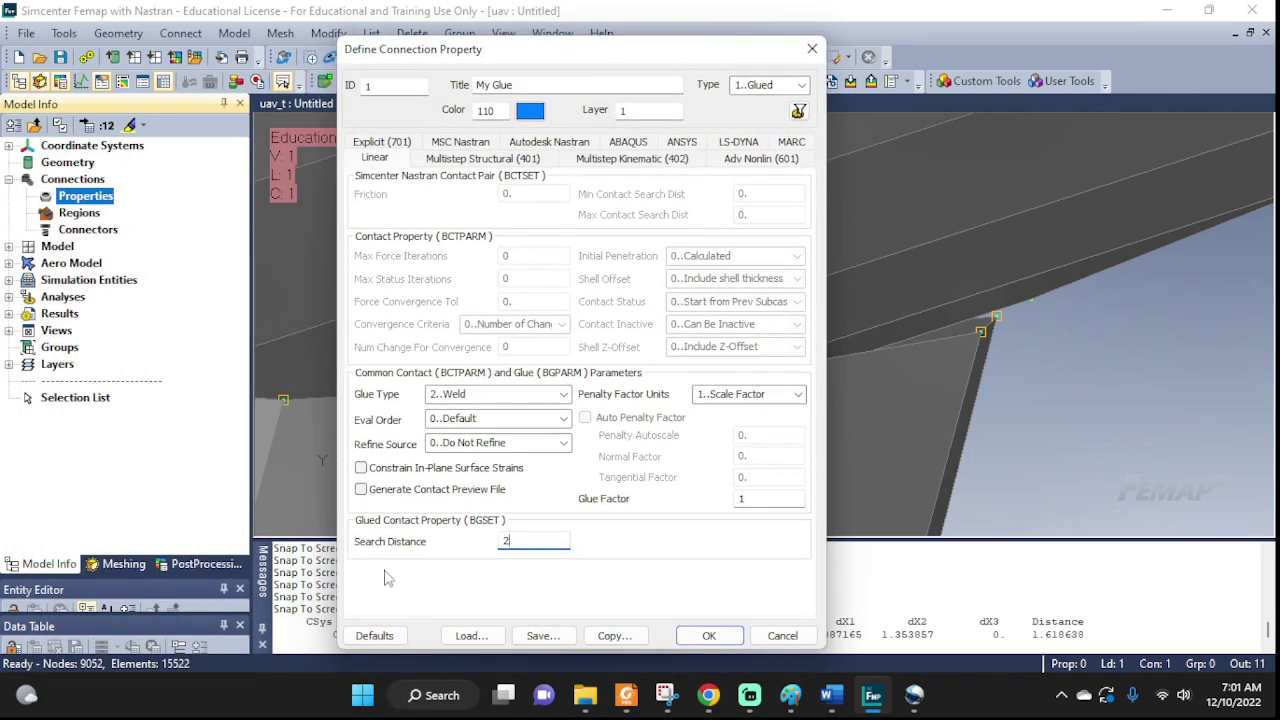
left_click(720, 638)
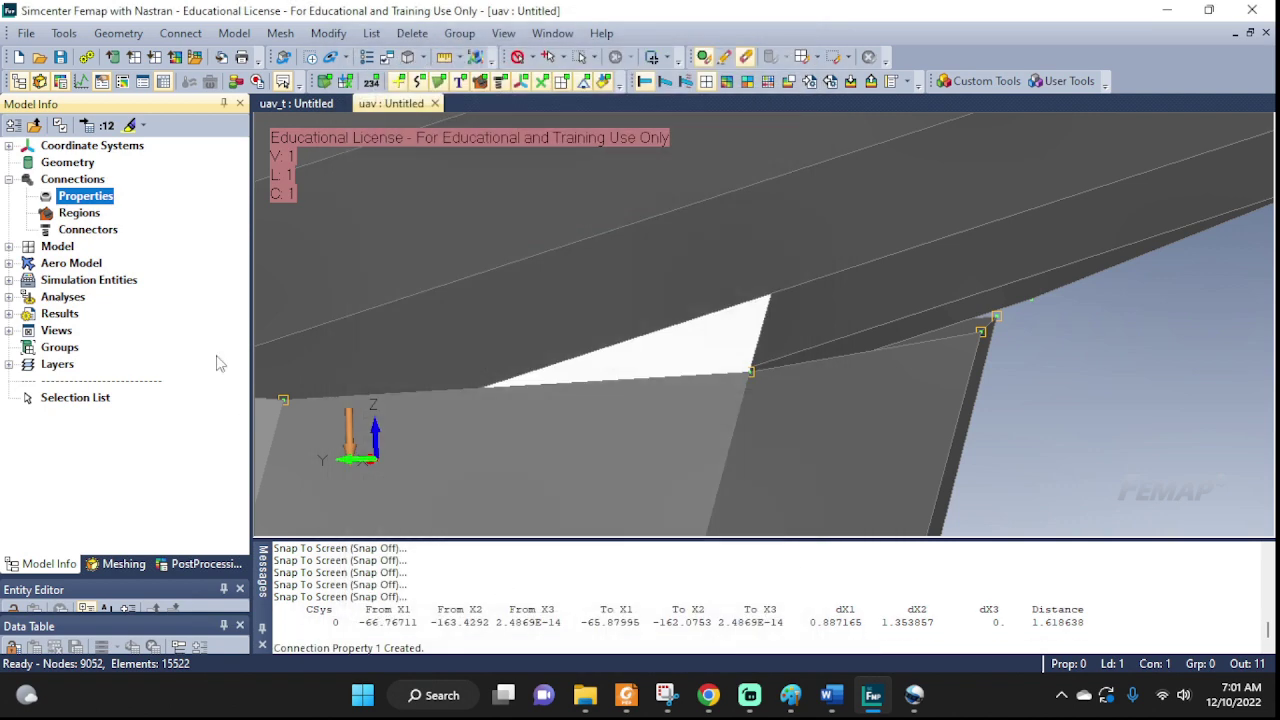
- Cancel the extra new-property dialog and expand Connections > Properties to show My Glue
double_click(47, 190)
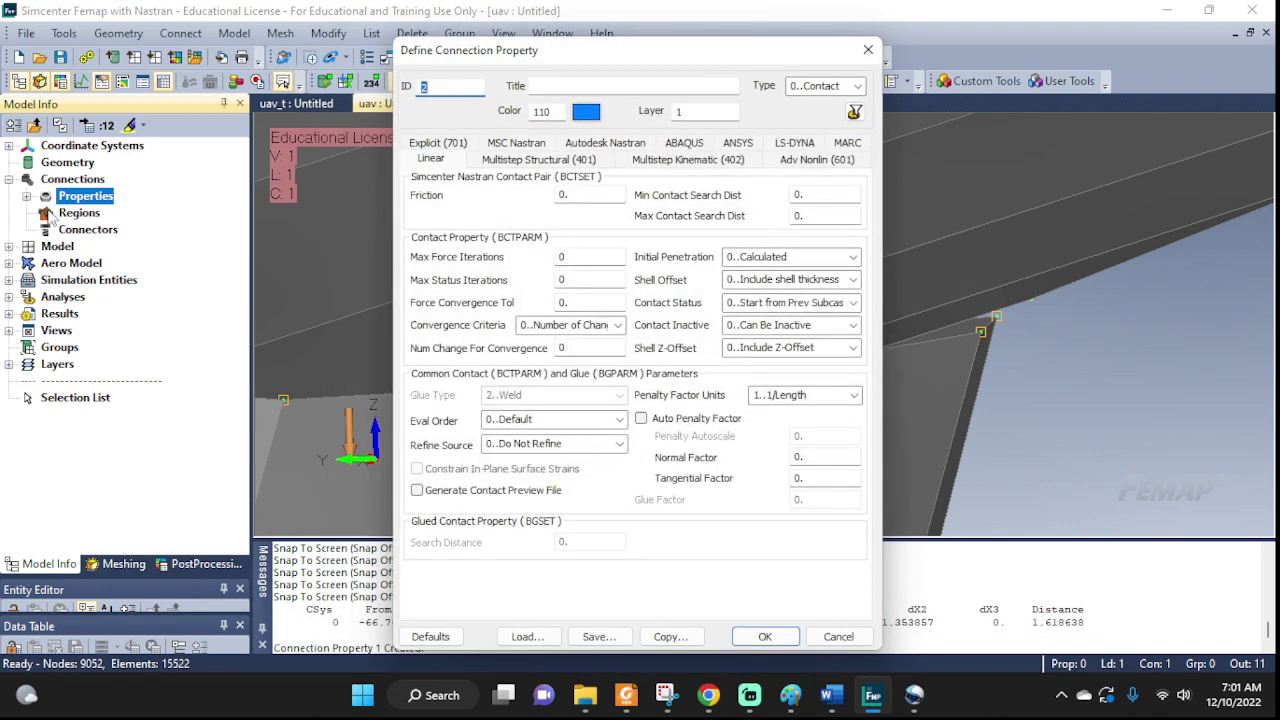
left_click(838, 636)
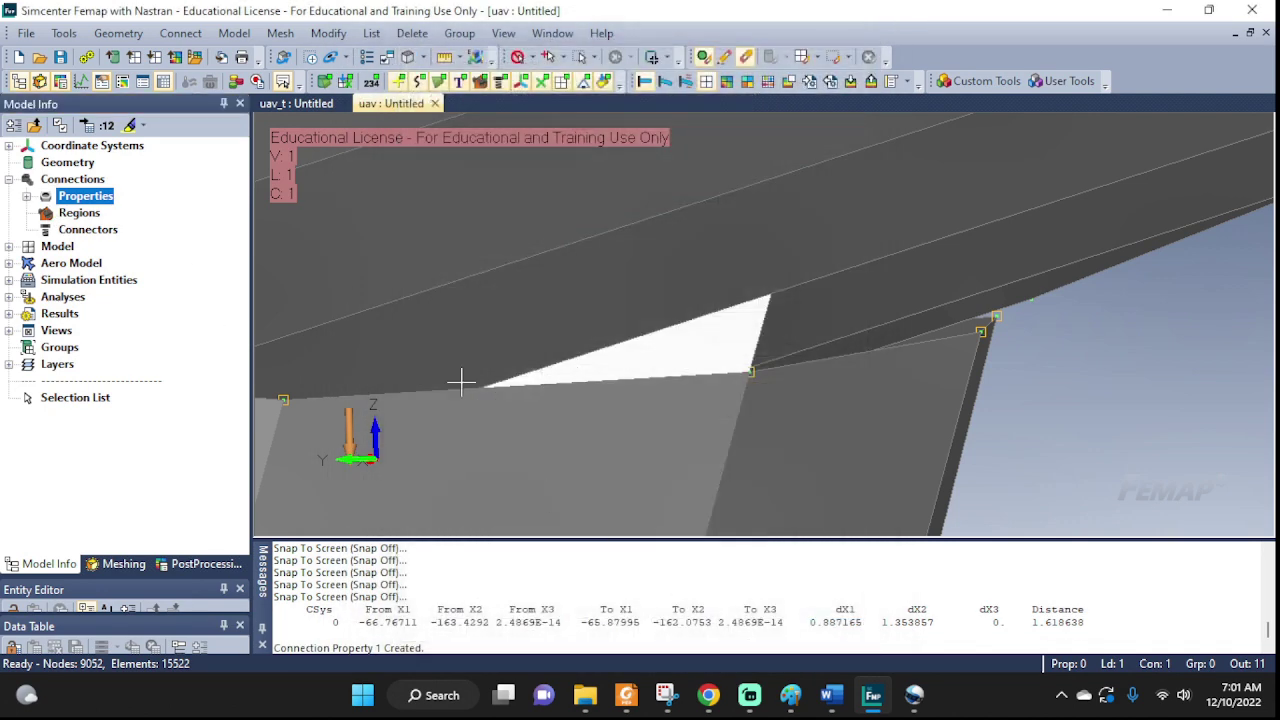
left_click(26, 197)
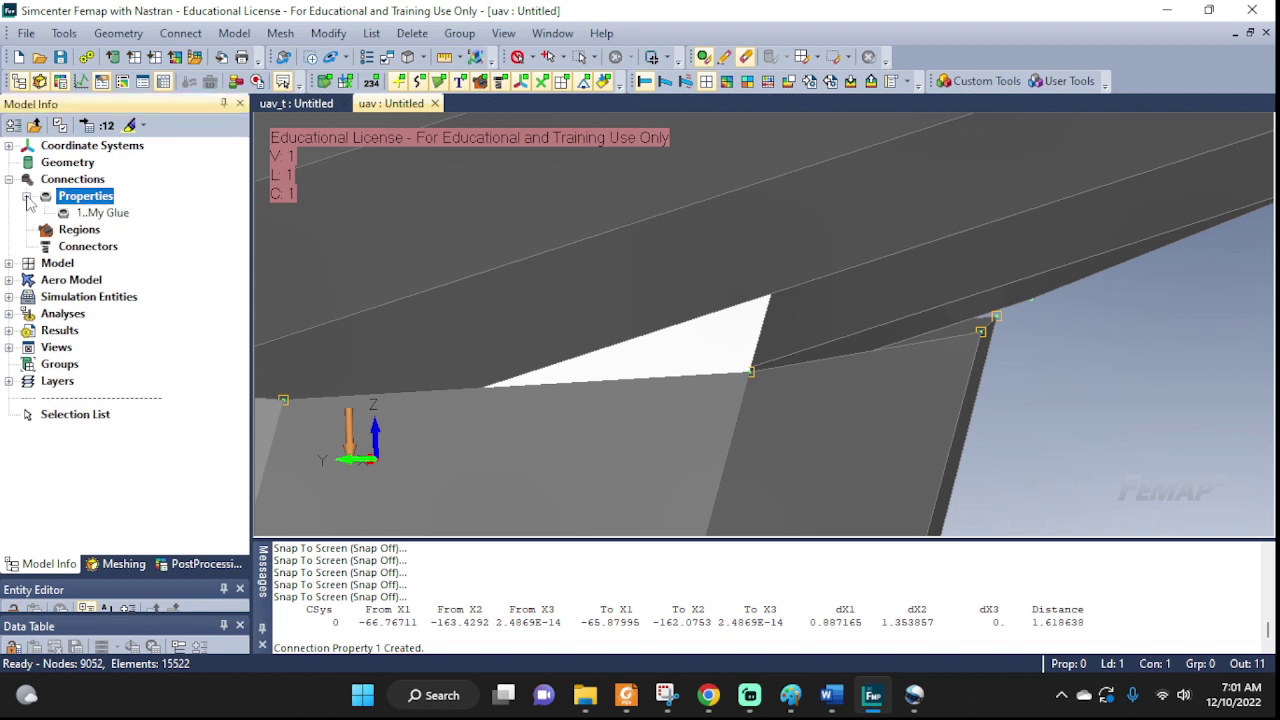
right_click(112, 218)
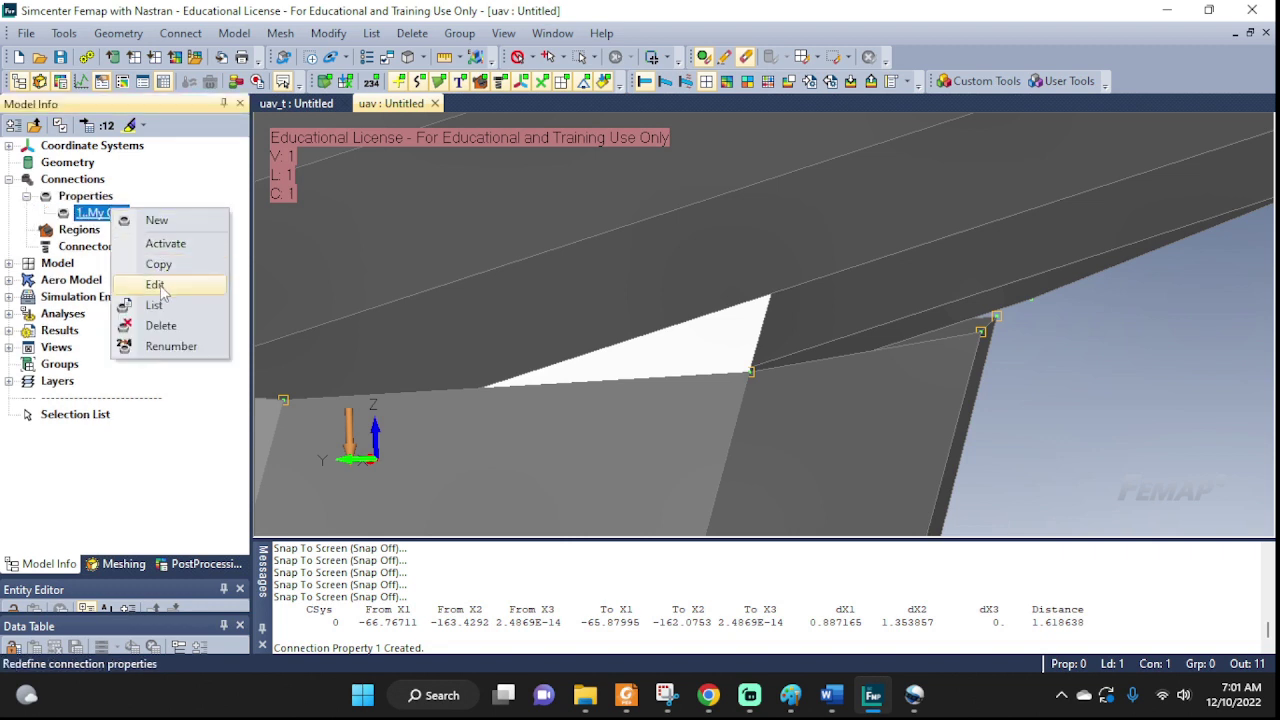
left_click(157, 285)
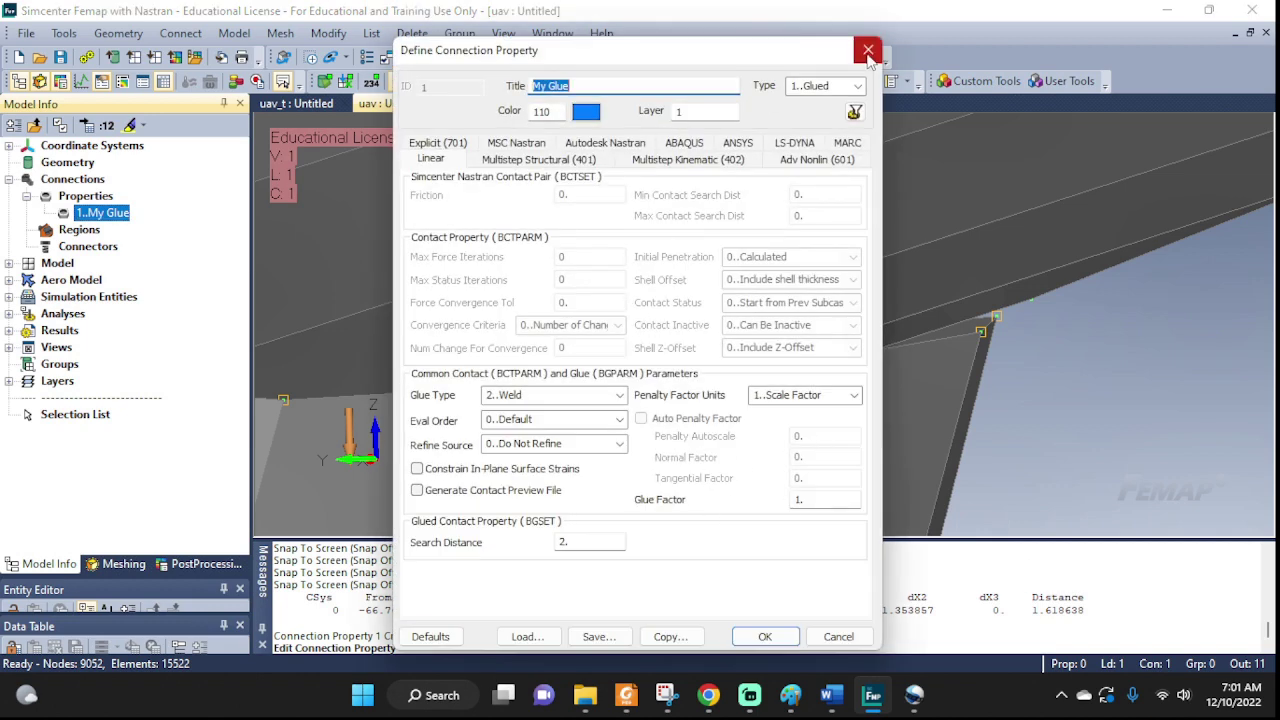
left_click_drag(745, 62, 477, 45)
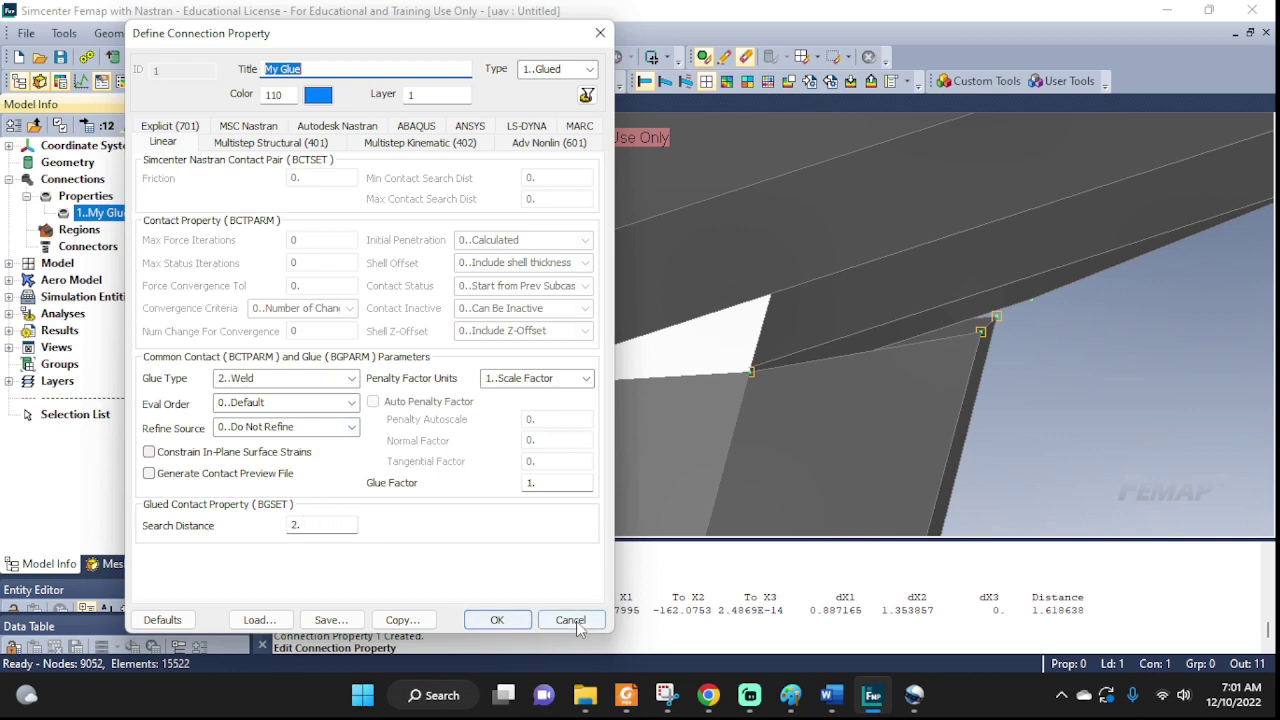
left_click(524, 622)
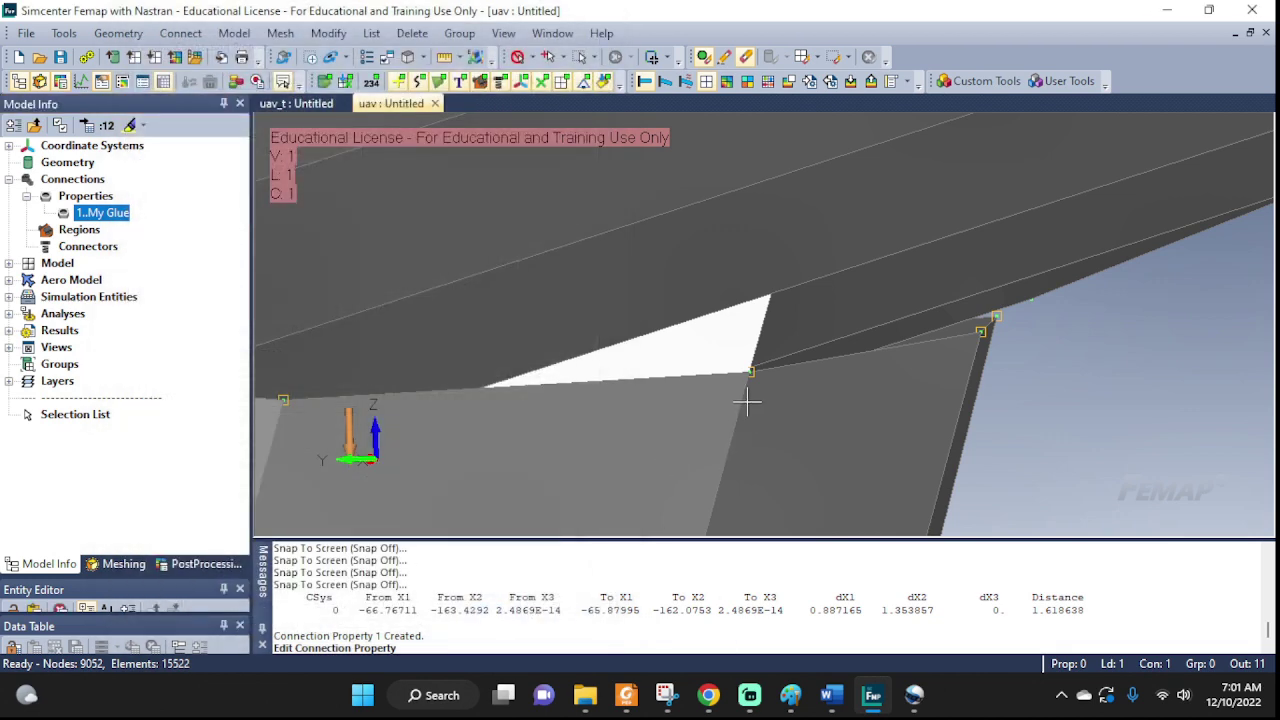
scroll(746, 400, "down", 5)
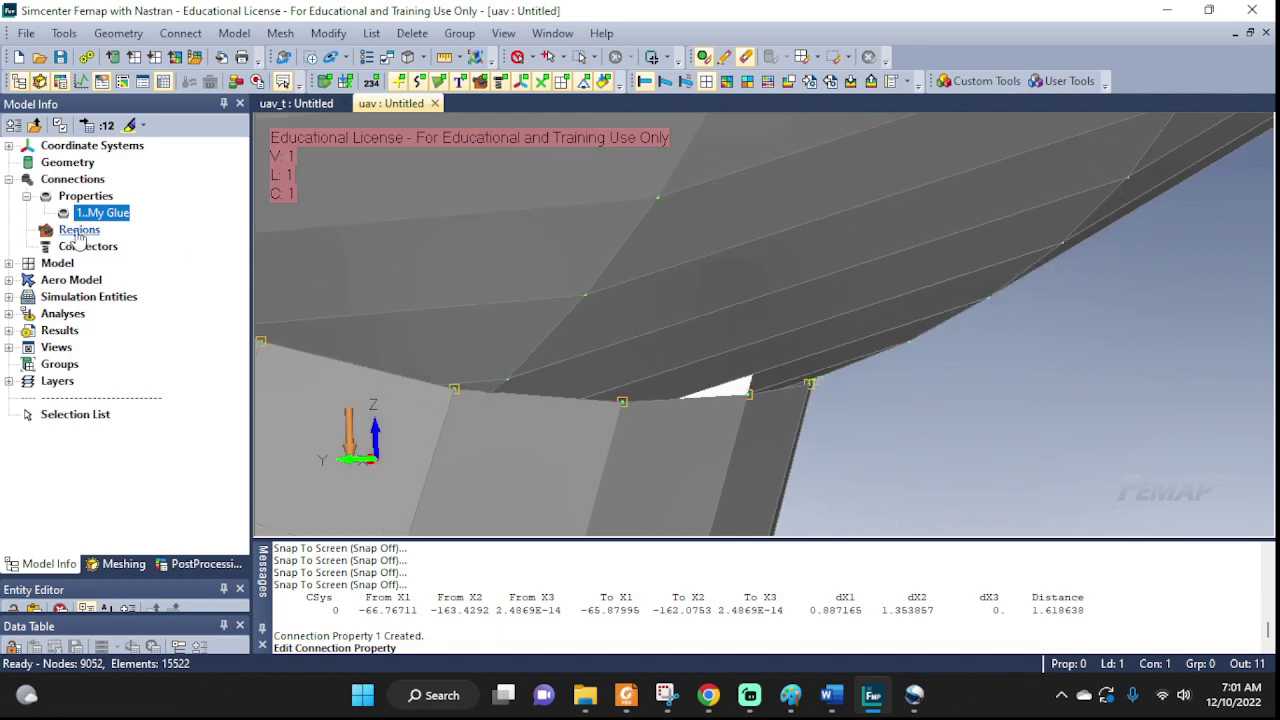
- Create a new connection region titled 1a
right_click(79, 234)
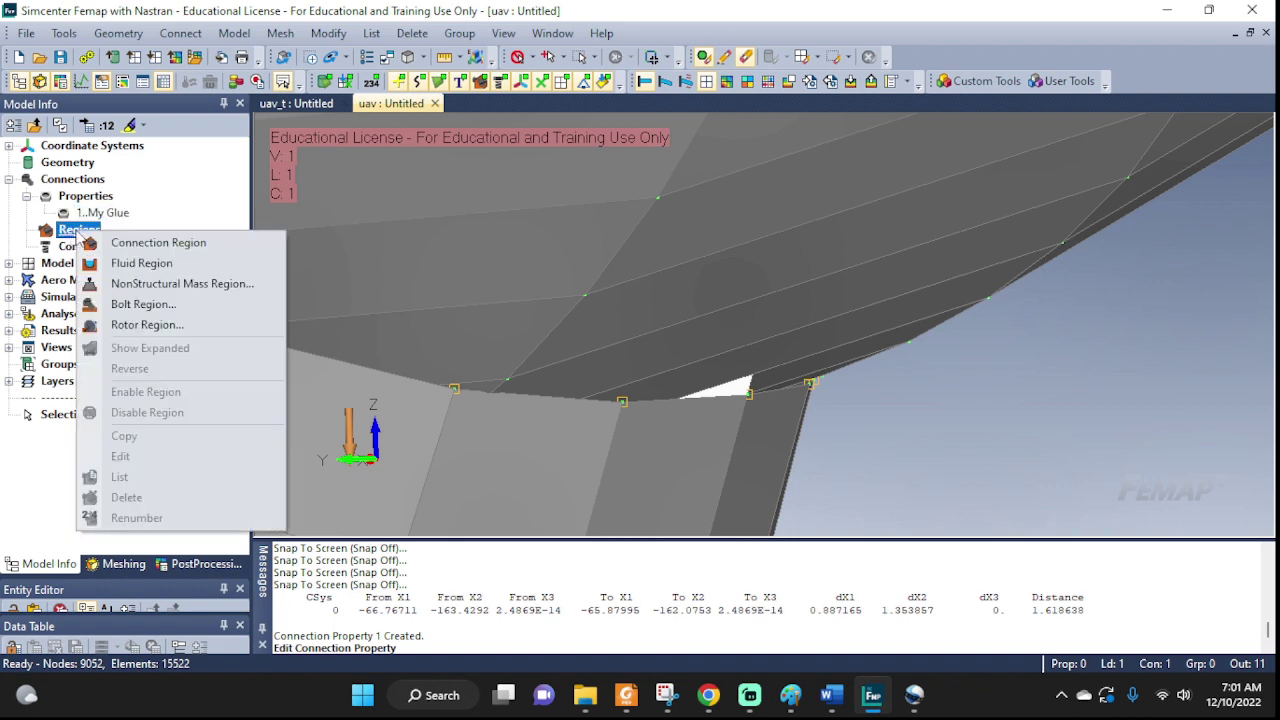
left_click(148, 246)
left_click_drag(727, 445, 666, 442)
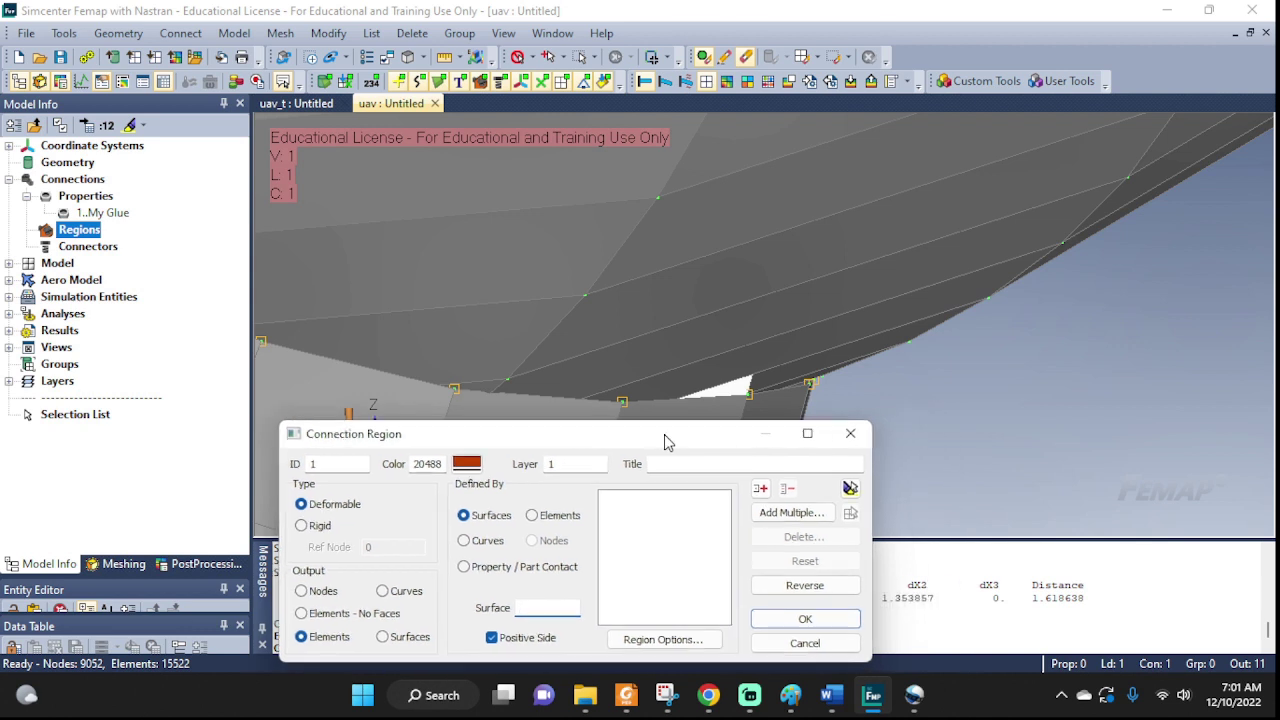
left_click(680, 460)
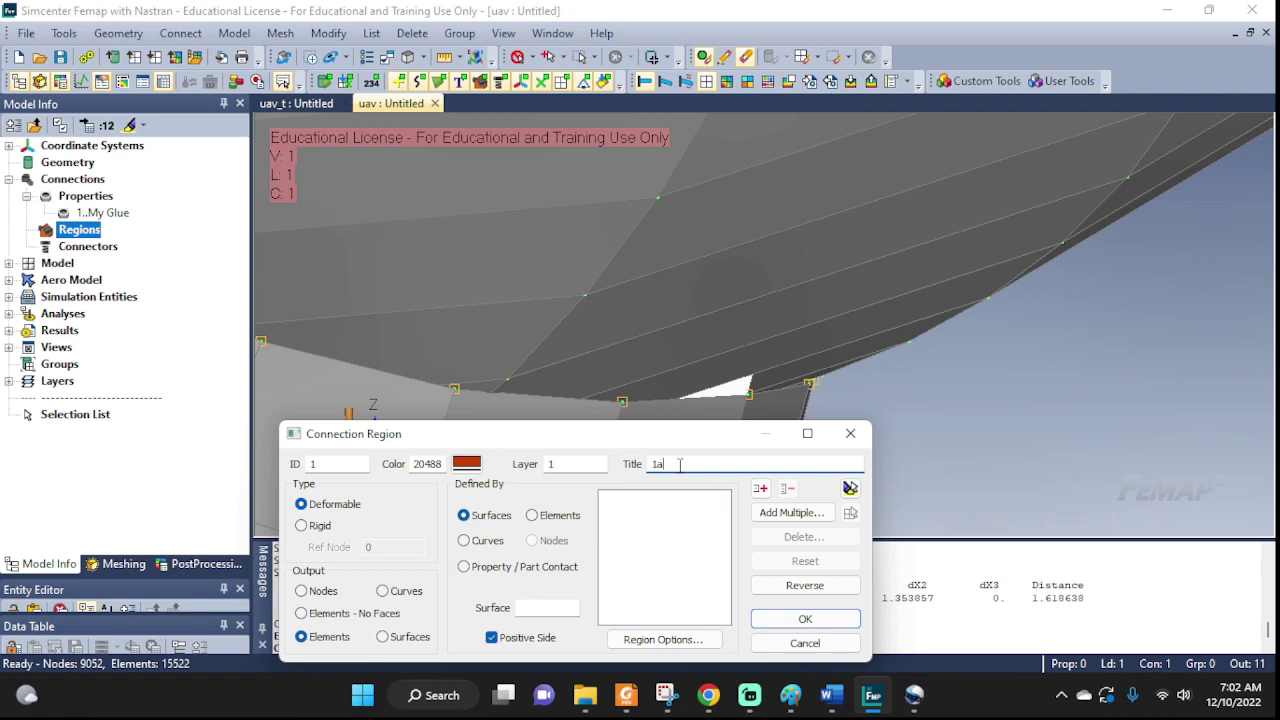
left_click_drag(676, 444, 494, 432)
- Orbit to the curved underside and turn on the clipping plane
middle_click_drag(715, 356, 659, 218)
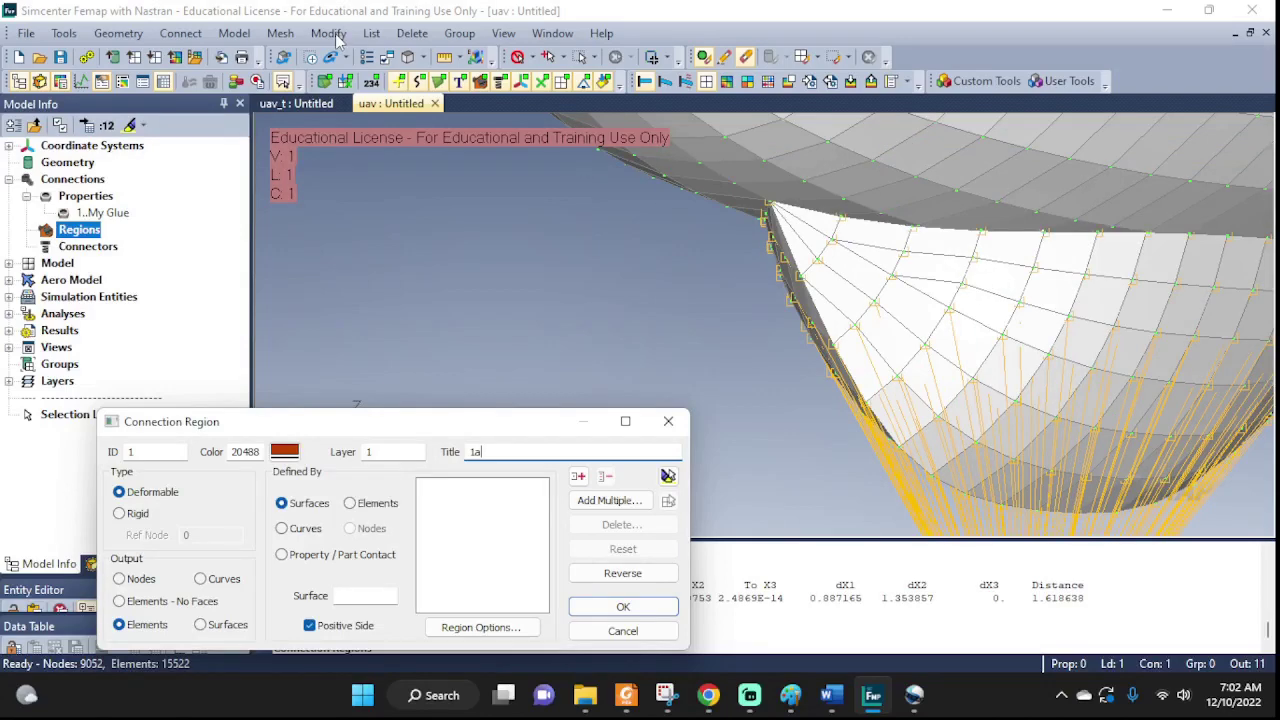
left_click(422, 62)
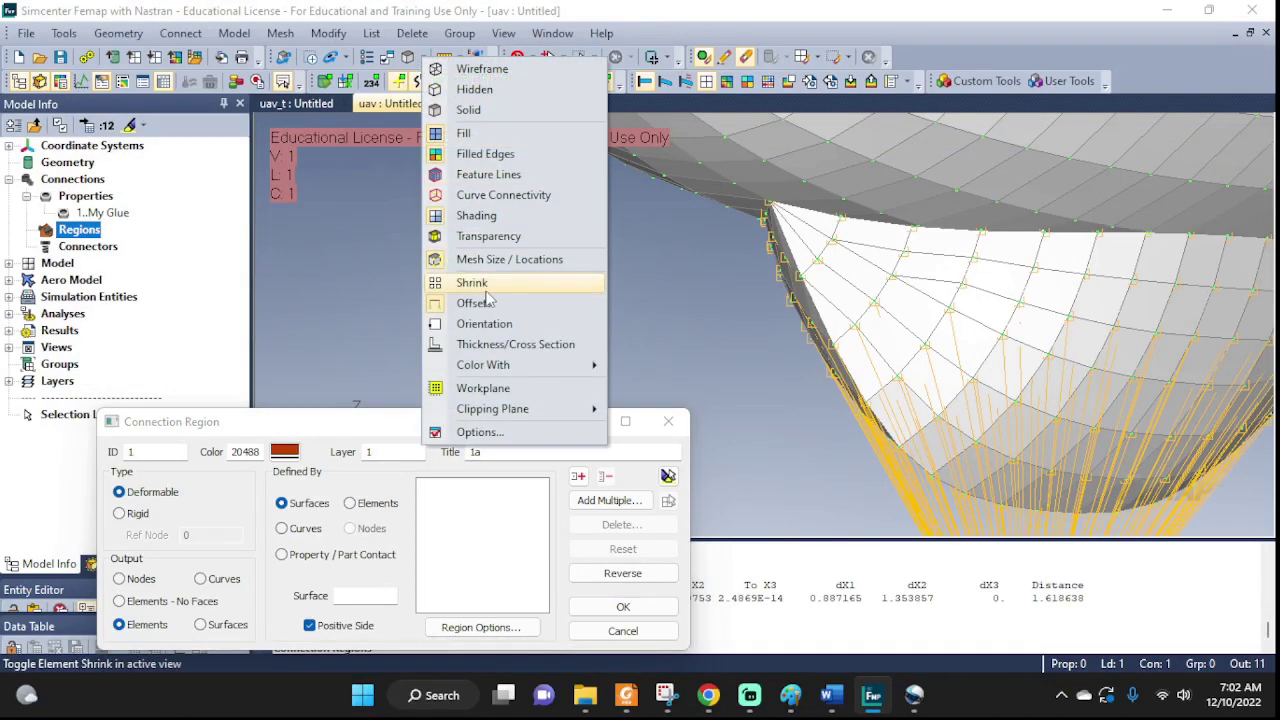
mouse_move(548, 414)
left_click(660, 411)
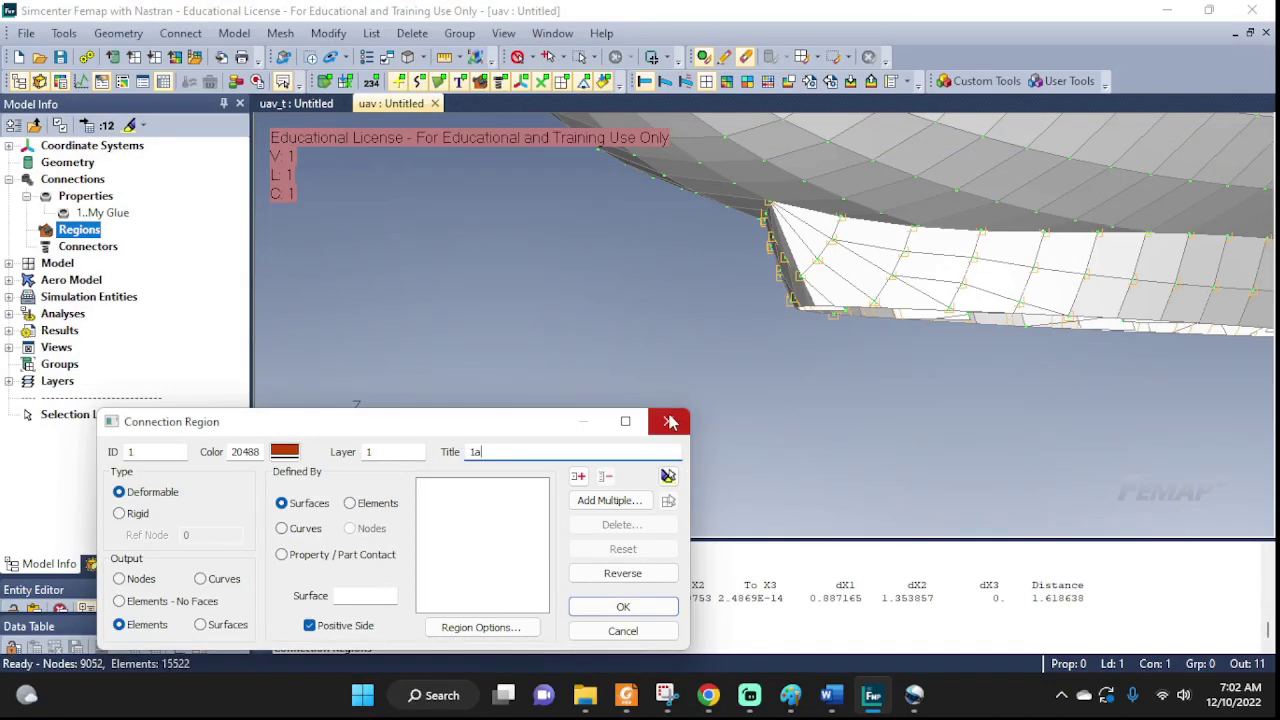
- Rotate the clipped mesh to the joint, then set region 1a Output and Defined By to Elements
middle_click_drag(1170, 405, 1009, 337)
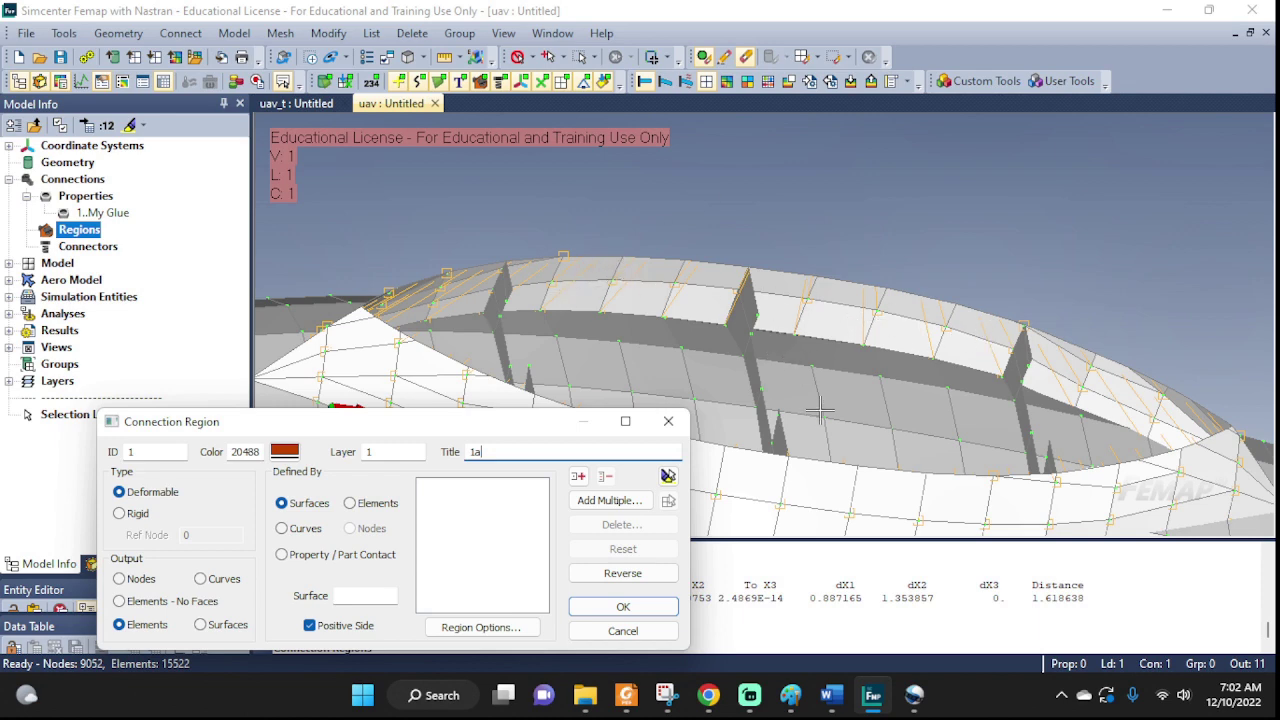
middle_click_drag(815, 410, 885, 322)
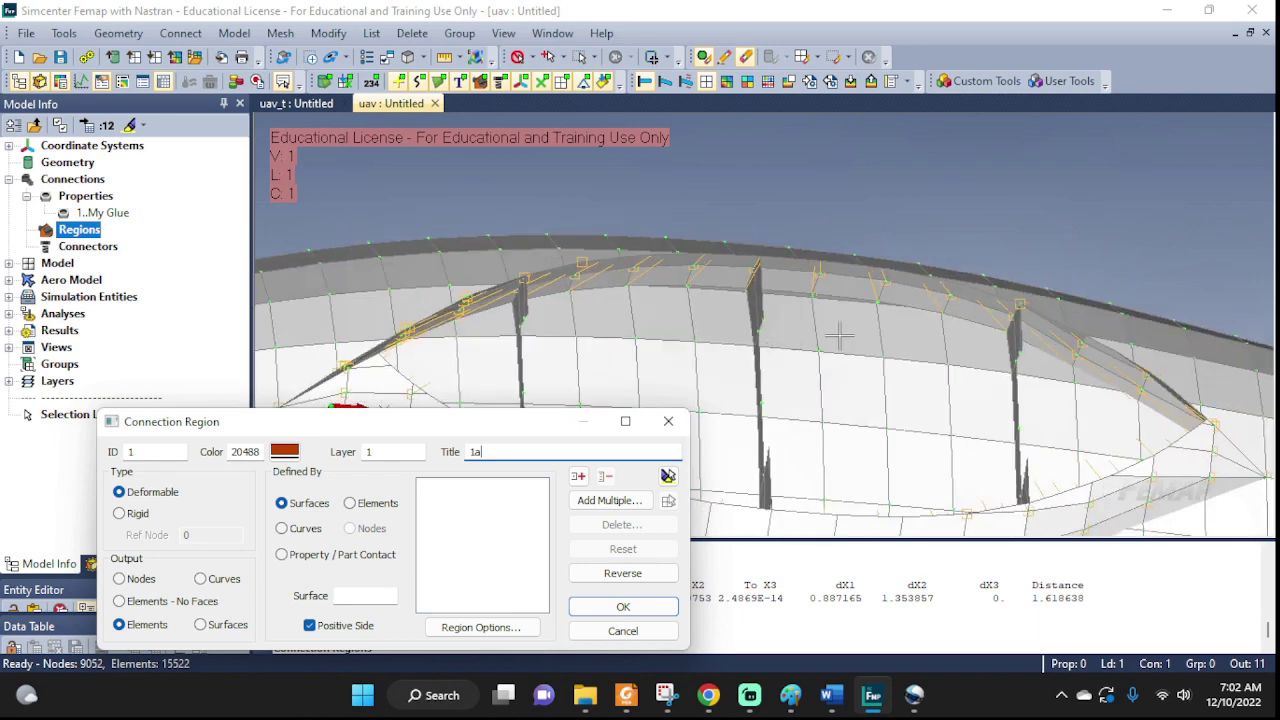
middle_click_drag(857, 337, 783, 346)
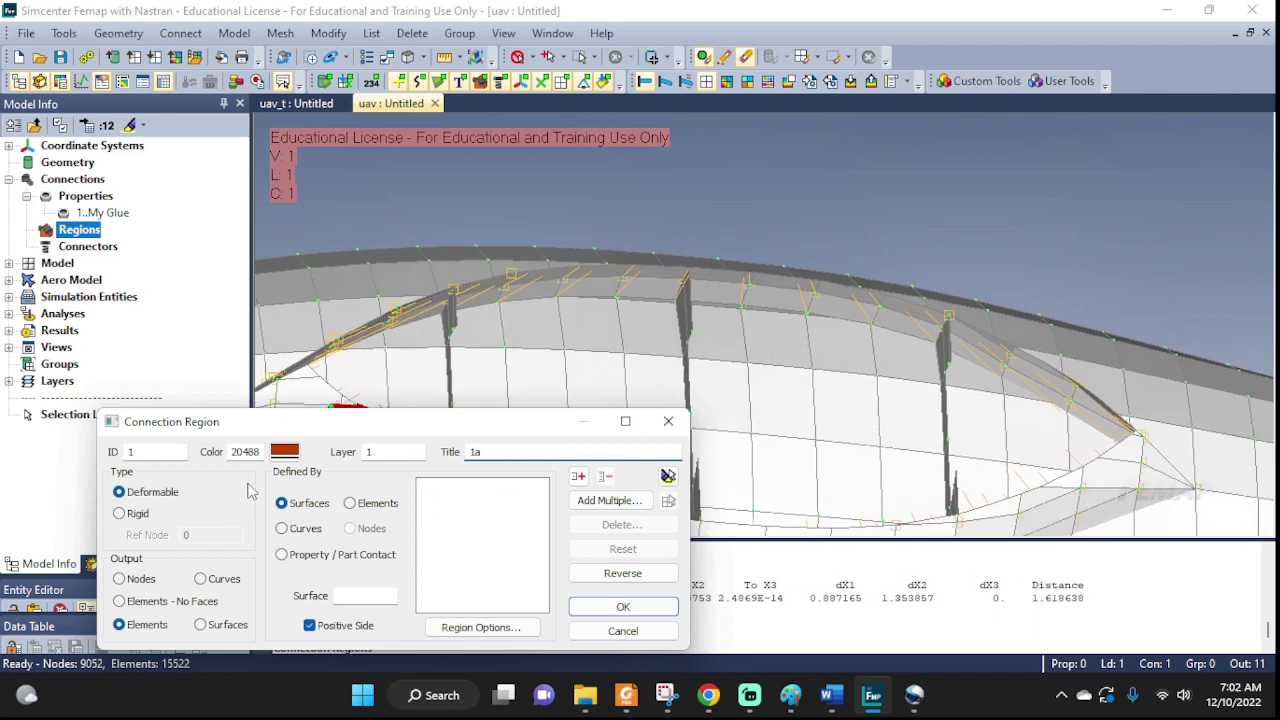
left_click_drag(366, 436, 323, 428)
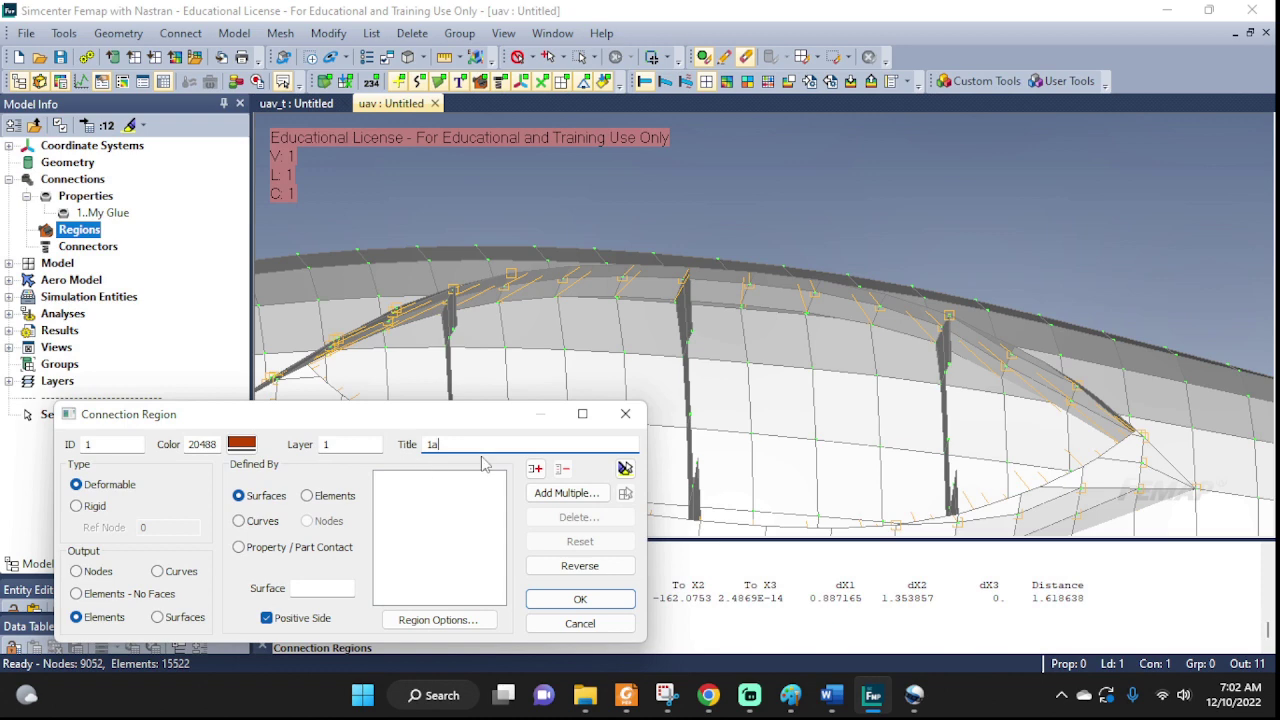
middle_click_drag(847, 423, 832, 373)
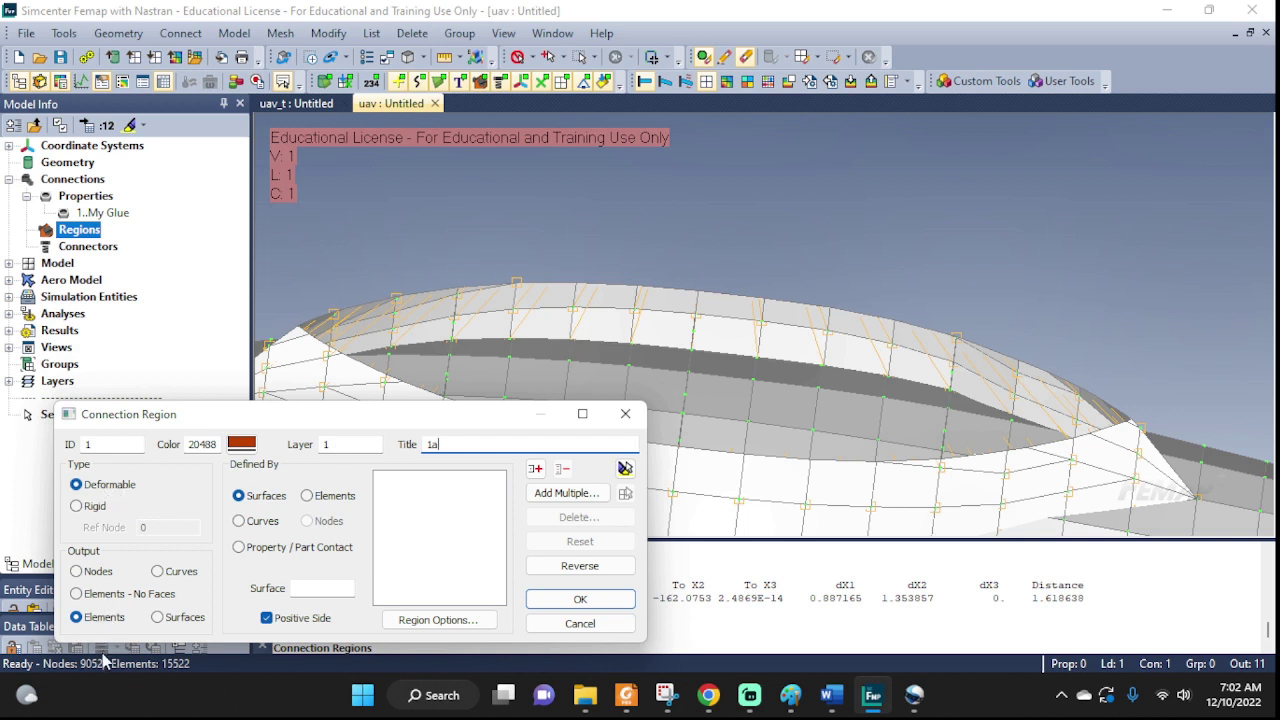
left_click(84, 620)
left_click(316, 497)
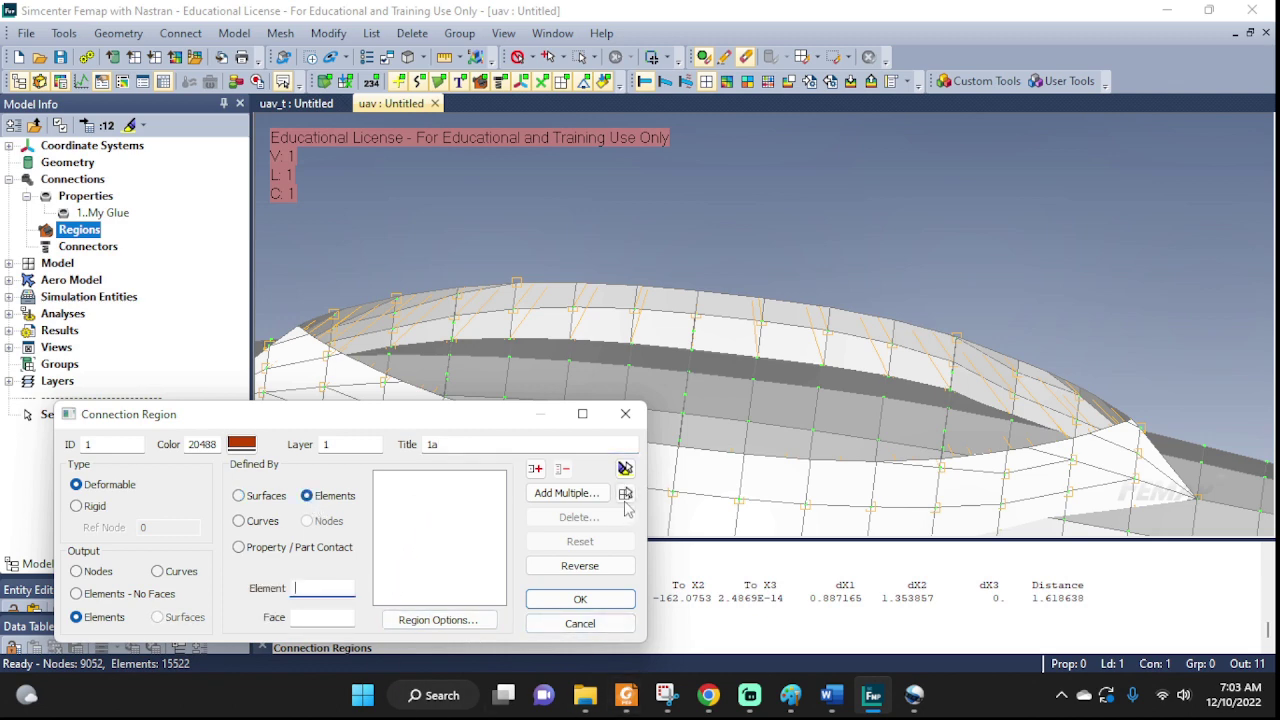
- Switch to Individual Faces picking and tilt the model so the skin faces fill the view
left_click(567, 494)
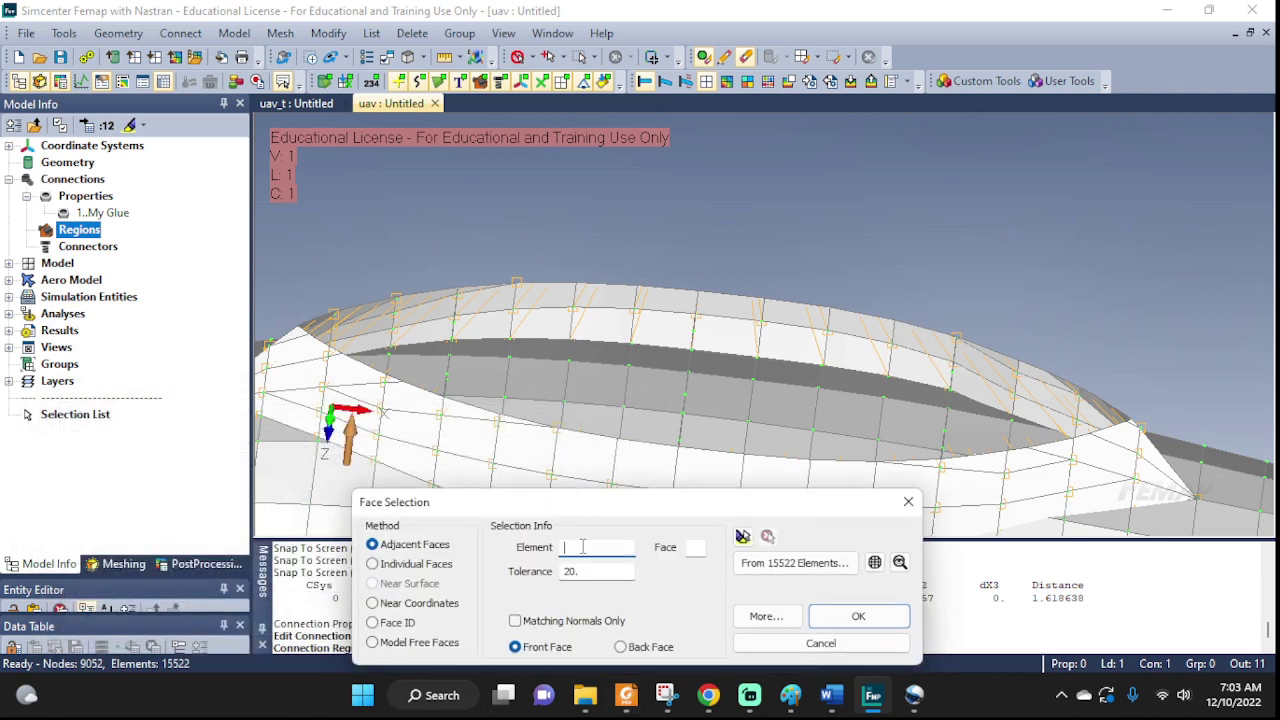
left_click_drag(618, 505, 313, 447)
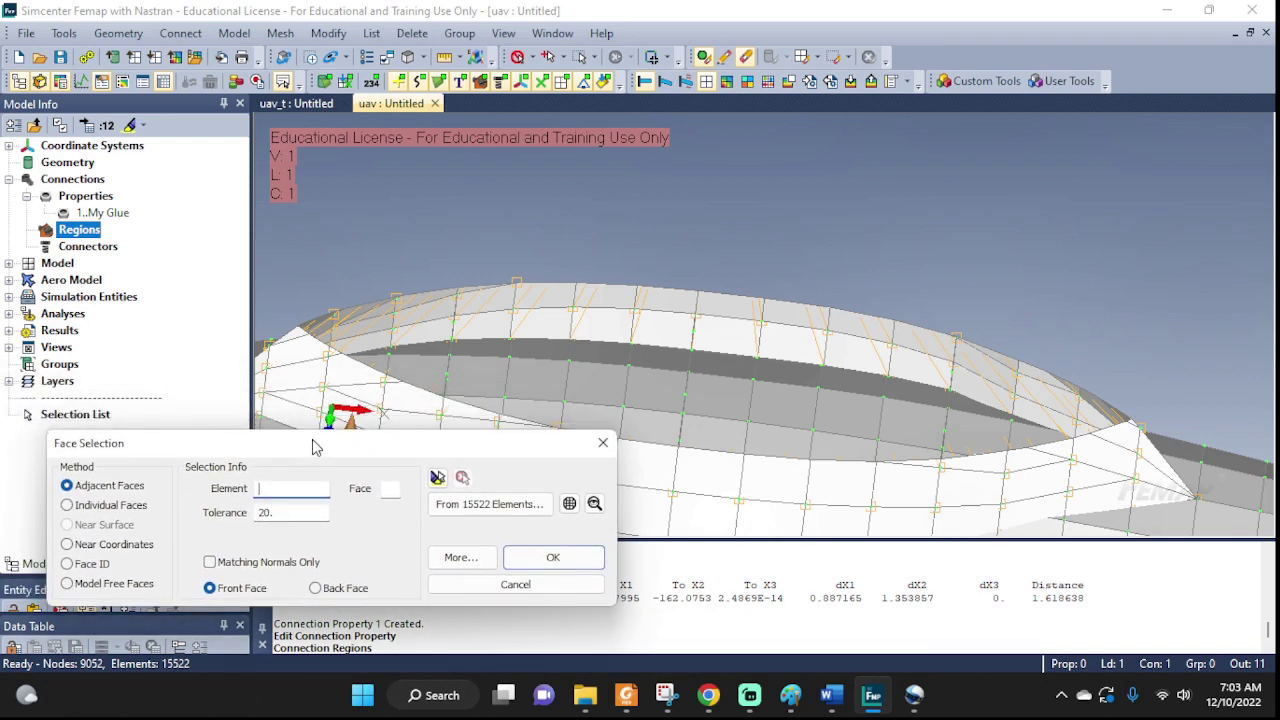
left_click(66, 506)
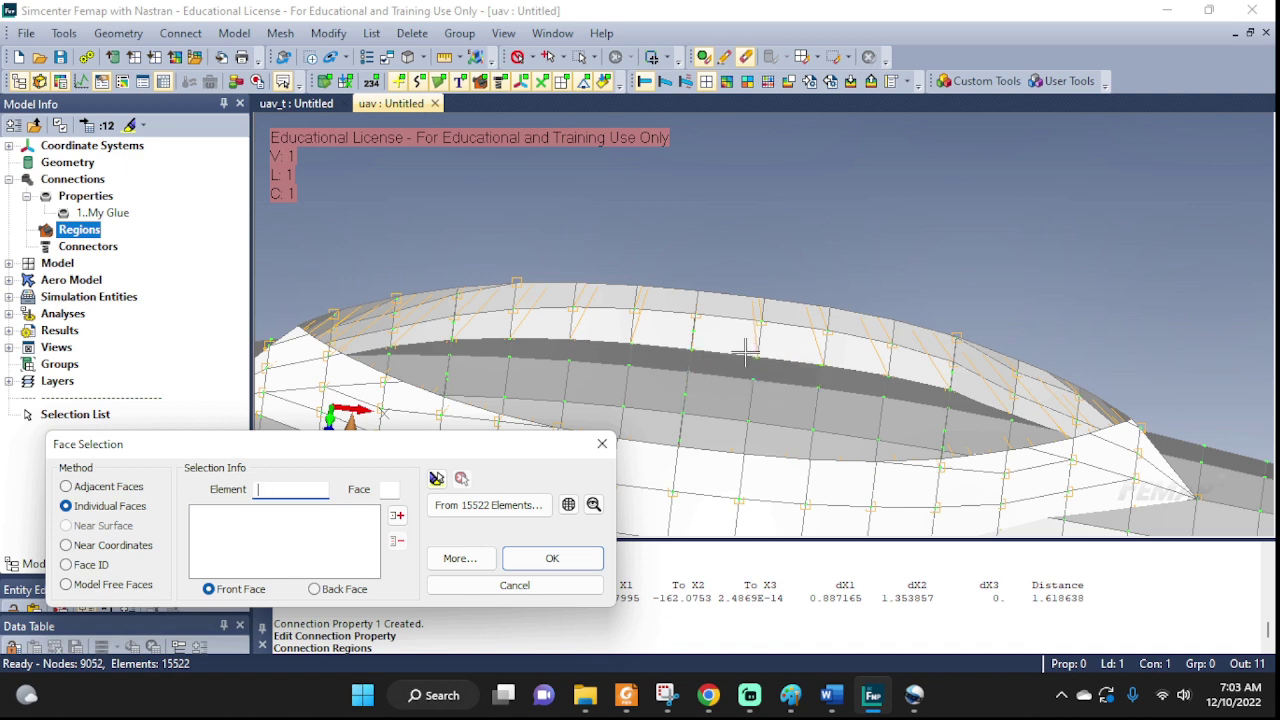
scroll(770, 350, "up", 4)
scroll(845, 350, "up", 3)
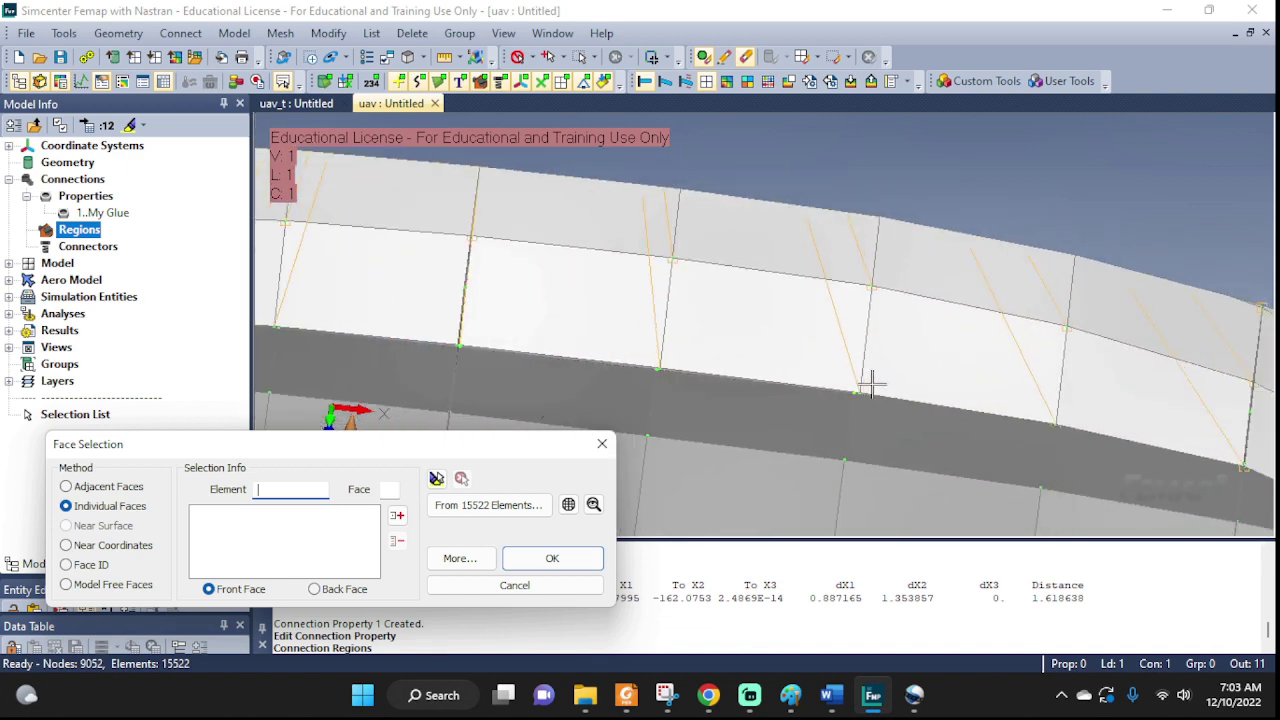
mouse_move(957, 424)
middle_mouse_down()
mouse_move(948, 363)
mouse_move(980, 391)
mouse_move(954, 403)
middle_mouse_up()
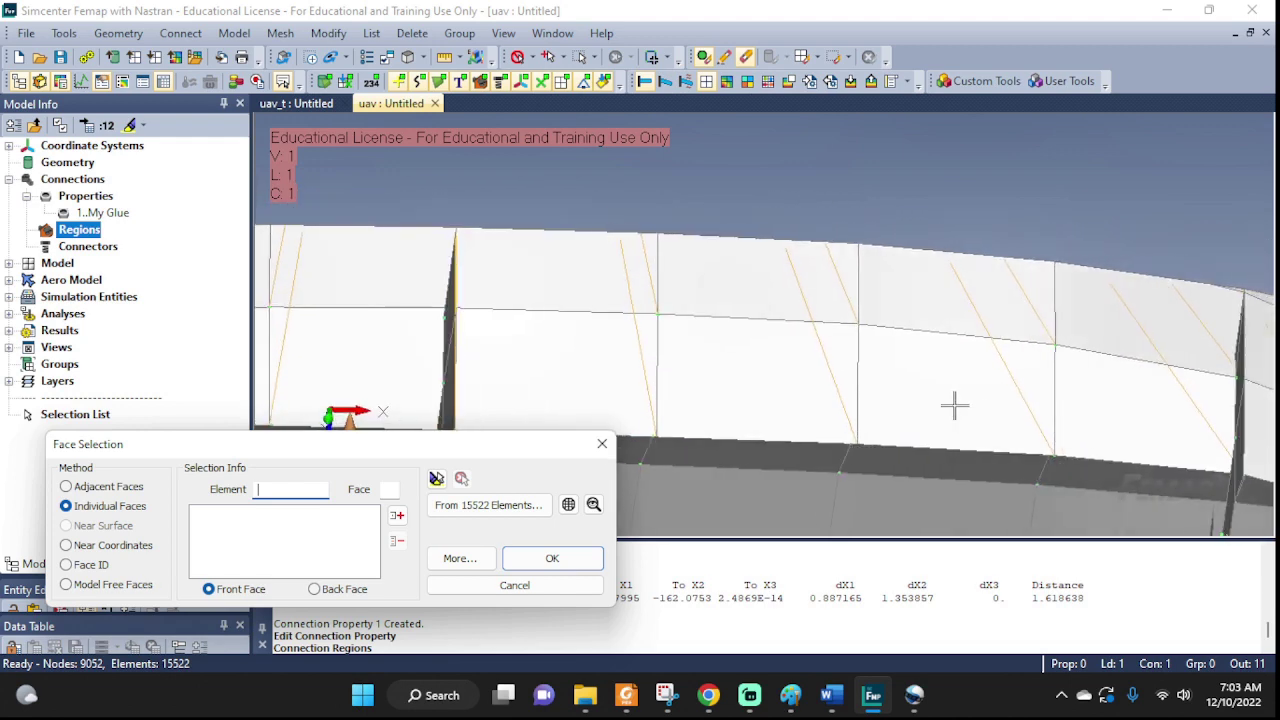
- Pick face 2 of elements 400133, 400136, 400139 and 400142, drop stray 400135, and create region 1a
left_click(590, 349)
left_click(758, 361)
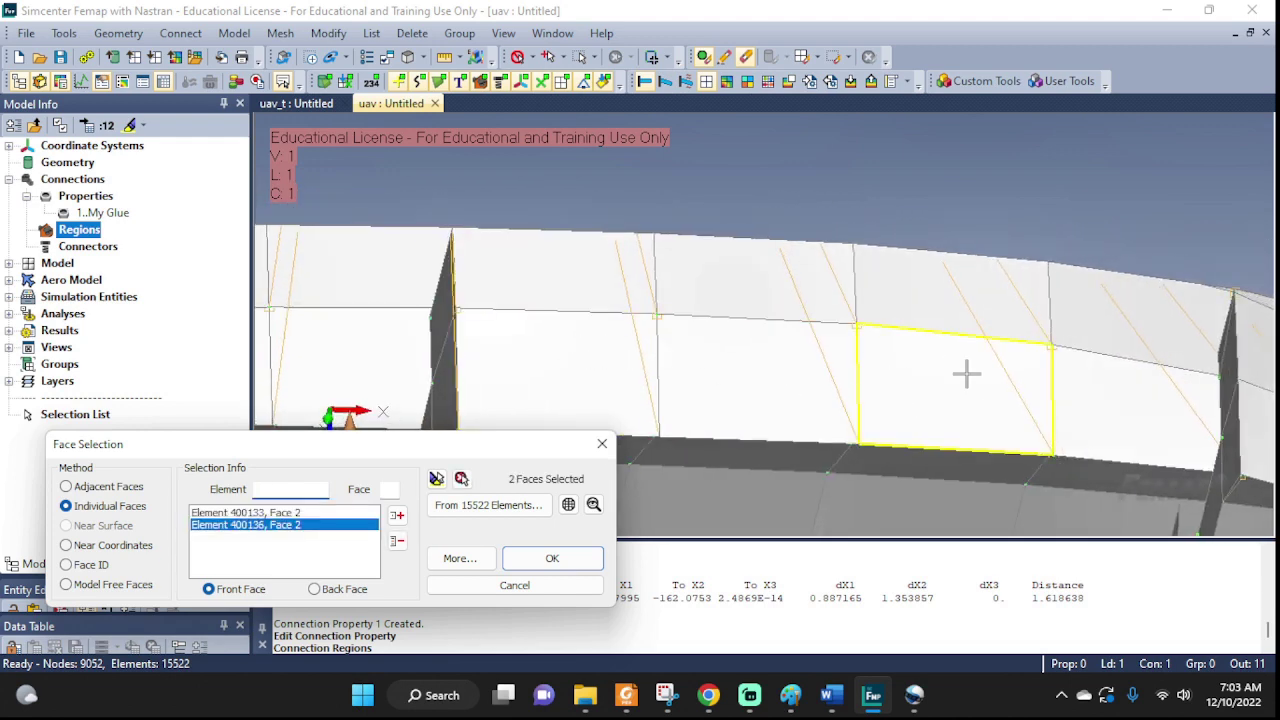
left_click(1005, 373)
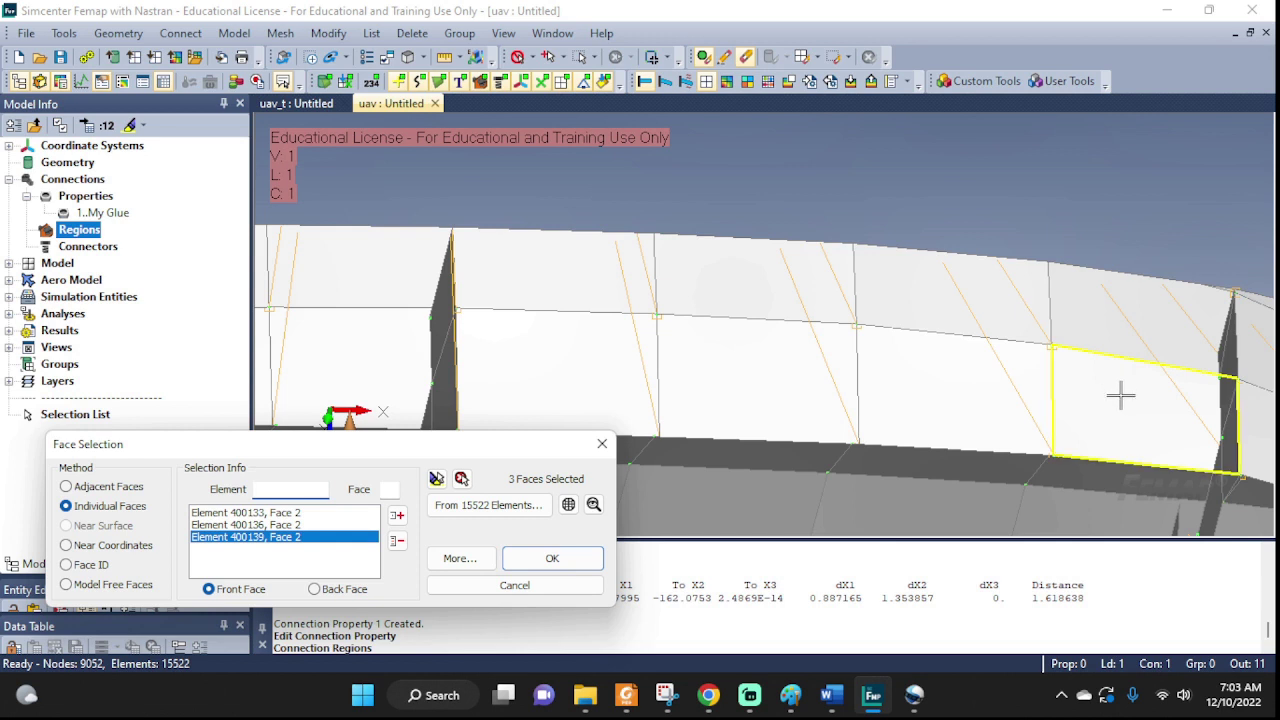
left_click(1121, 396)
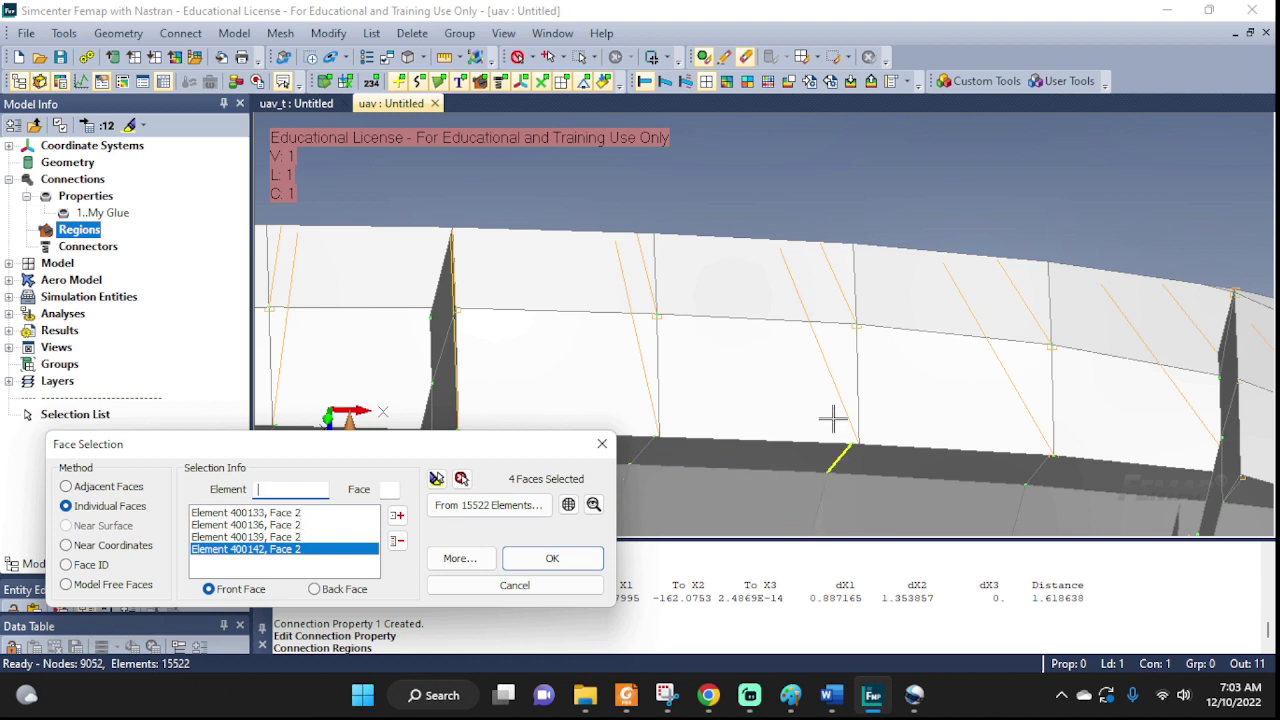
left_click(781, 319)
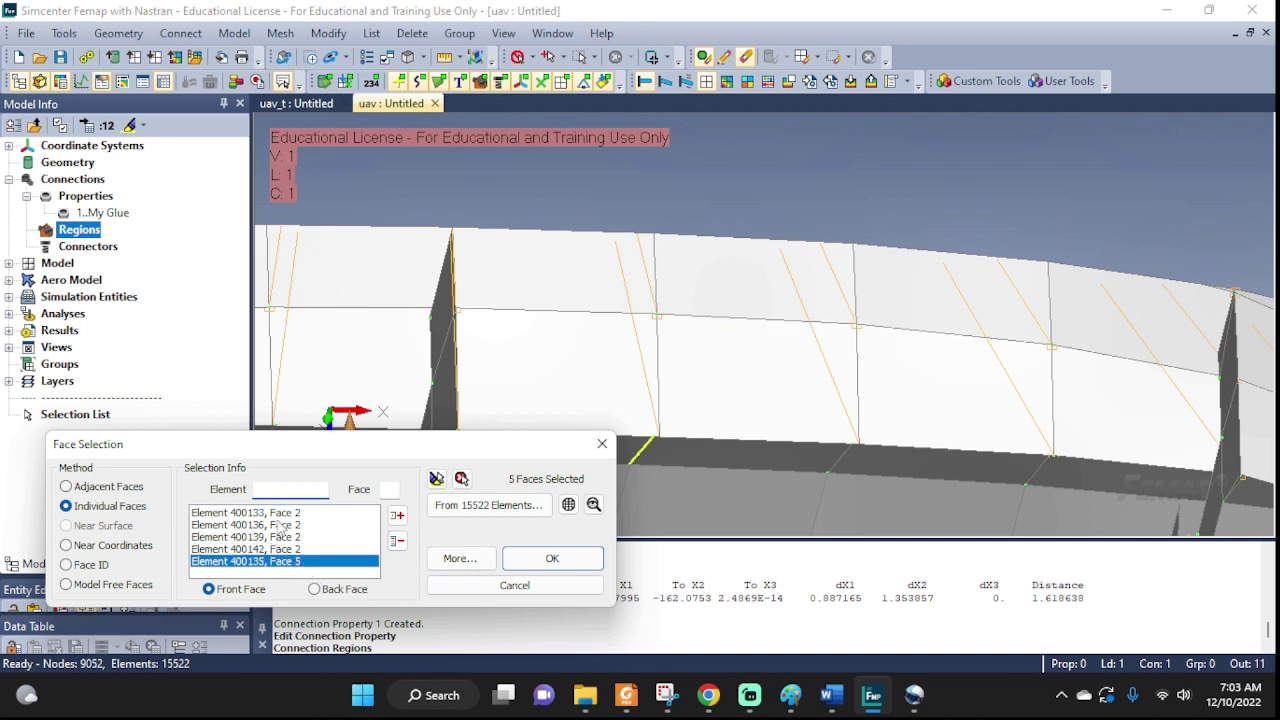
left_click(397, 542)
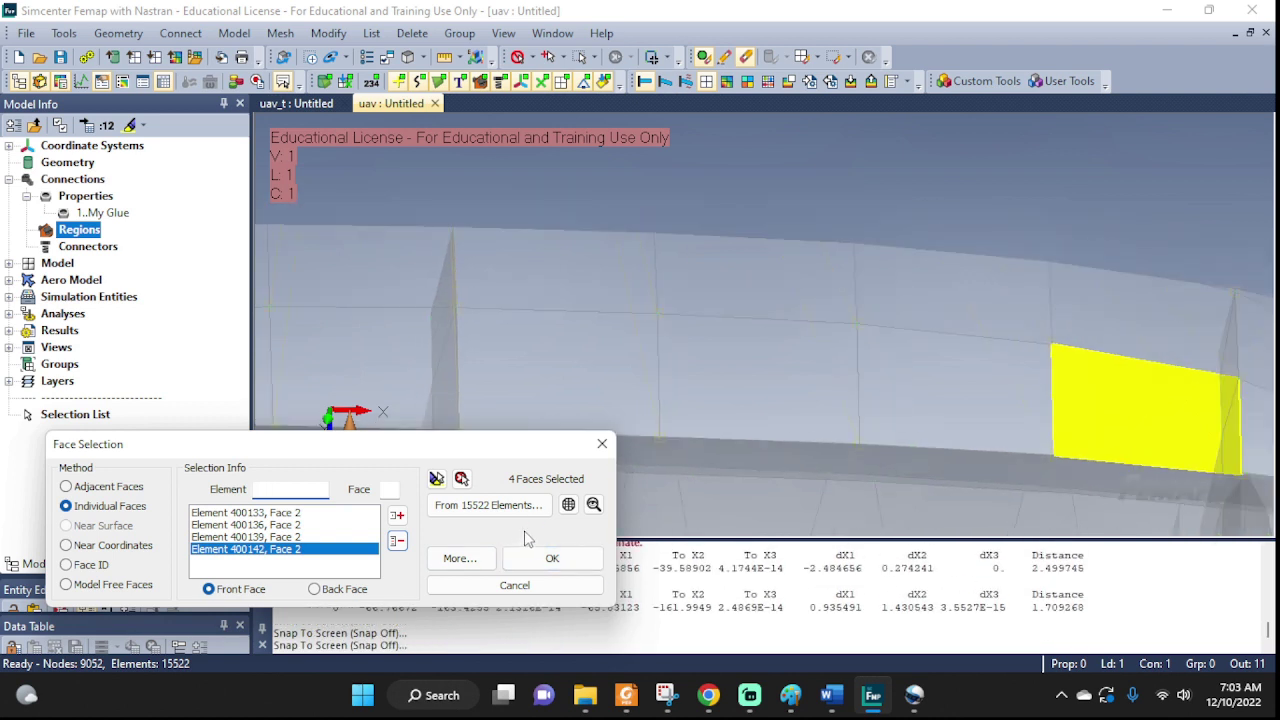
left_click(437, 481)
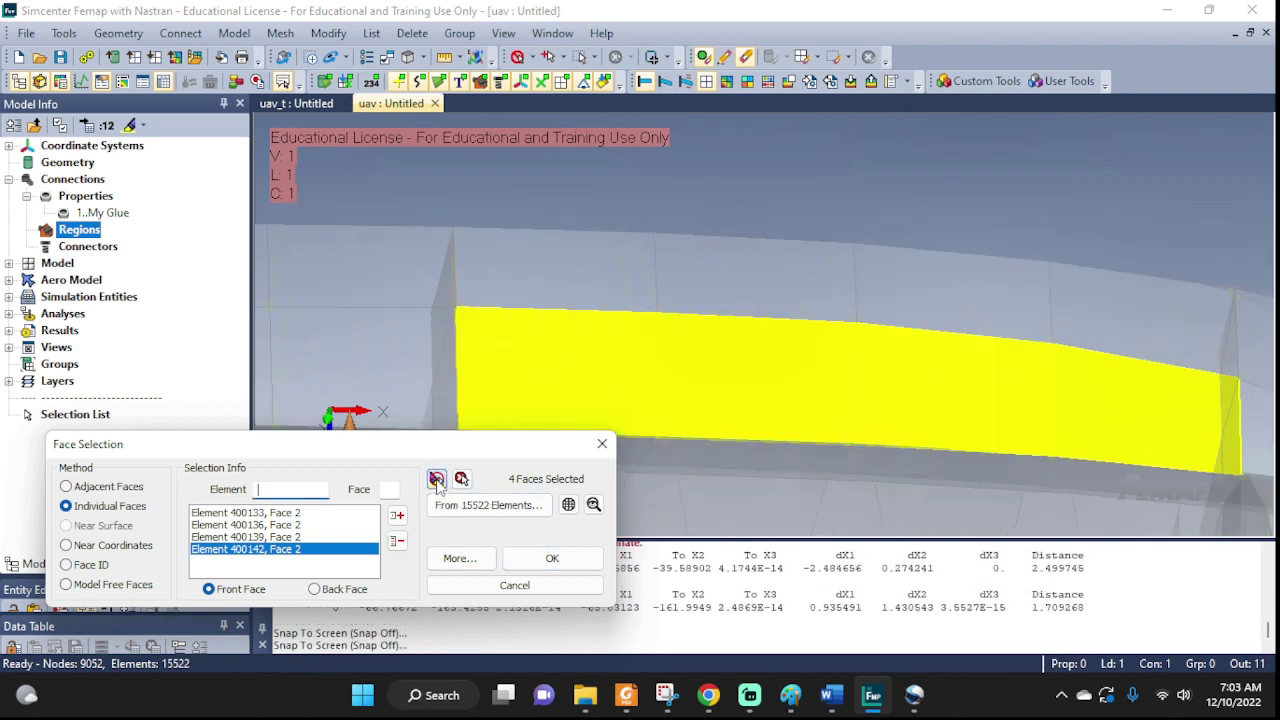
left_click(552, 558)
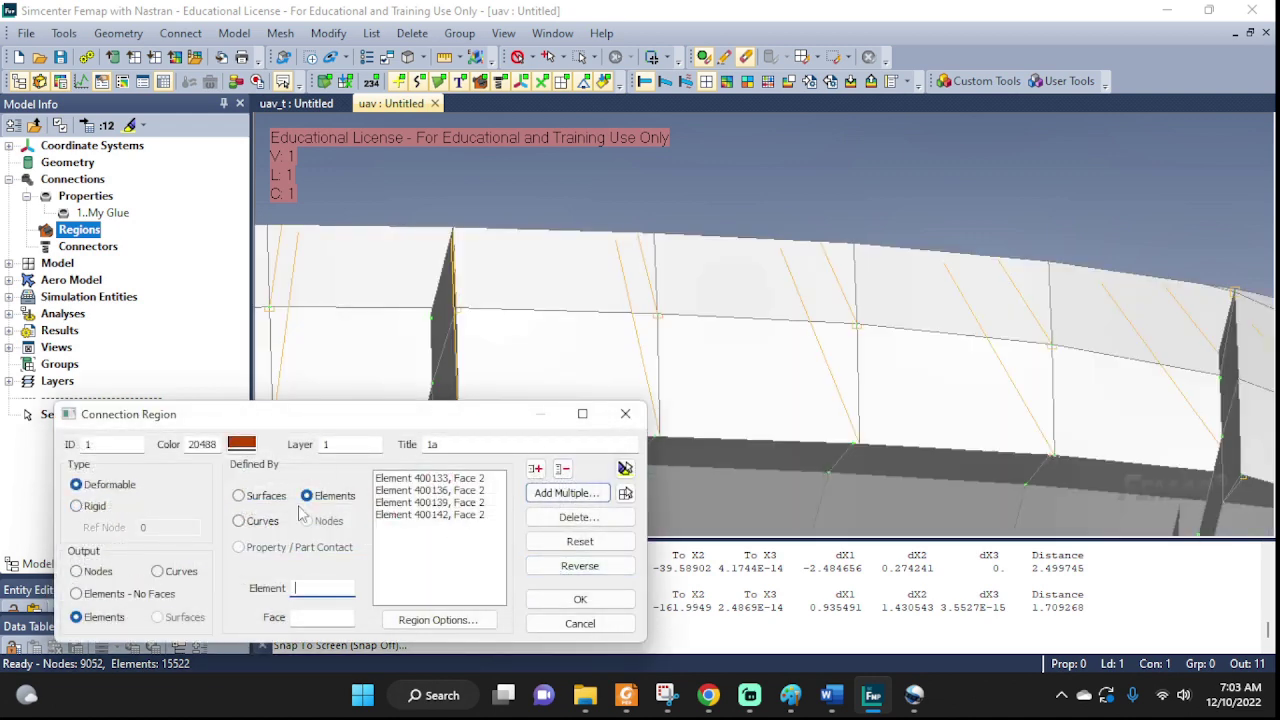
left_click(590, 600)
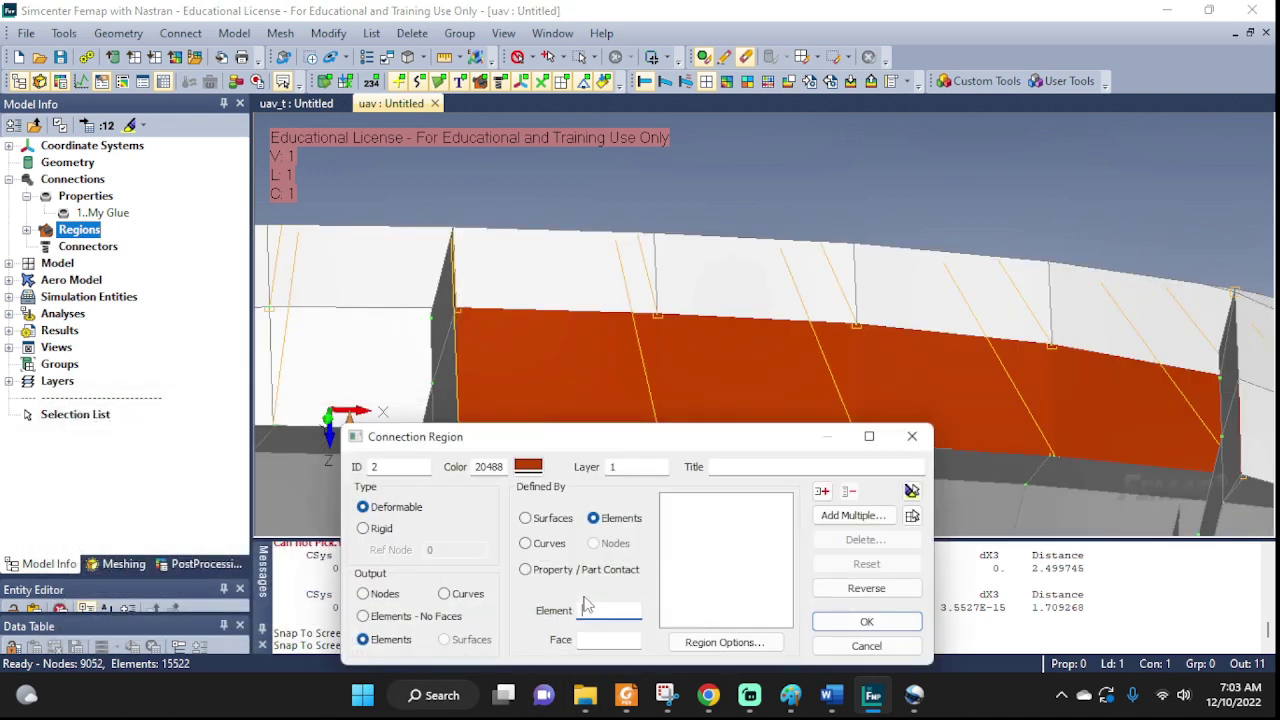
- Title connection region 2 '1b' and start picking its element faces
left_click_drag(745, 436, 465, 407)
scroll(793, 377, "down", 2)
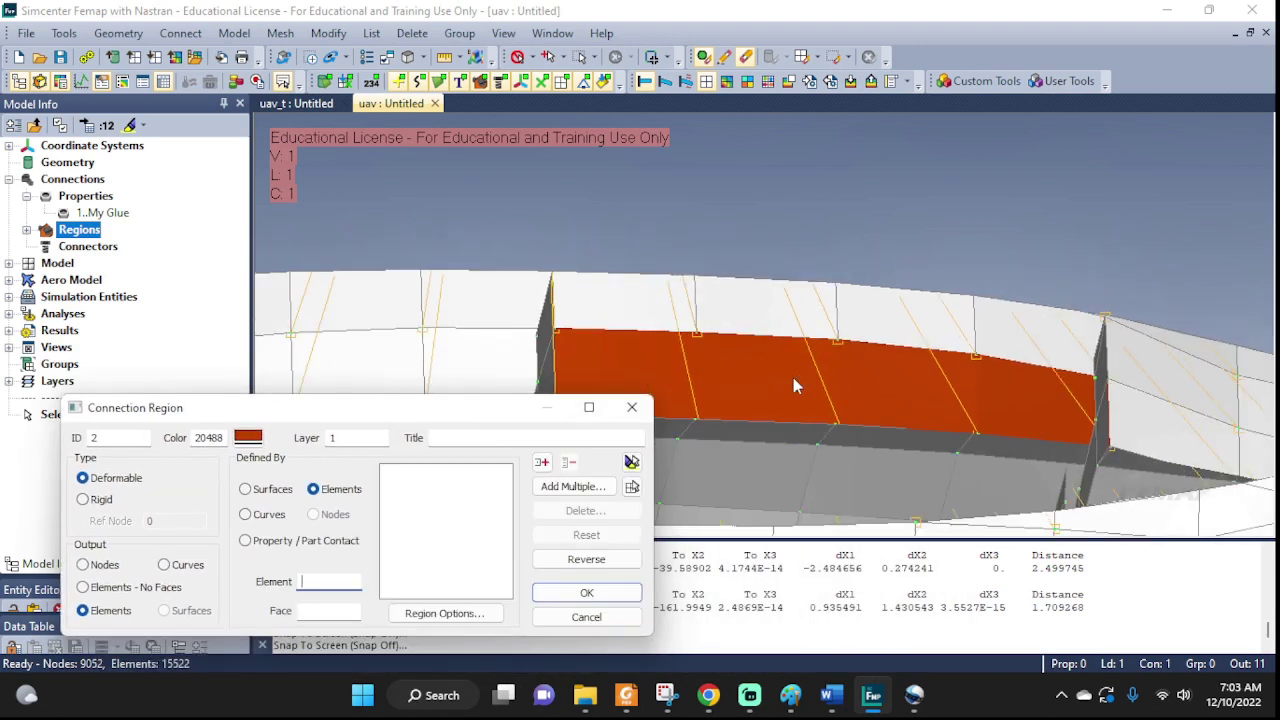
mouse_move(973, 385)
middle_mouse_down()
mouse_move(989, 414)
mouse_move(894, 486)
mouse_move(997, 409)
mouse_move(986, 363)
middle_mouse_up()
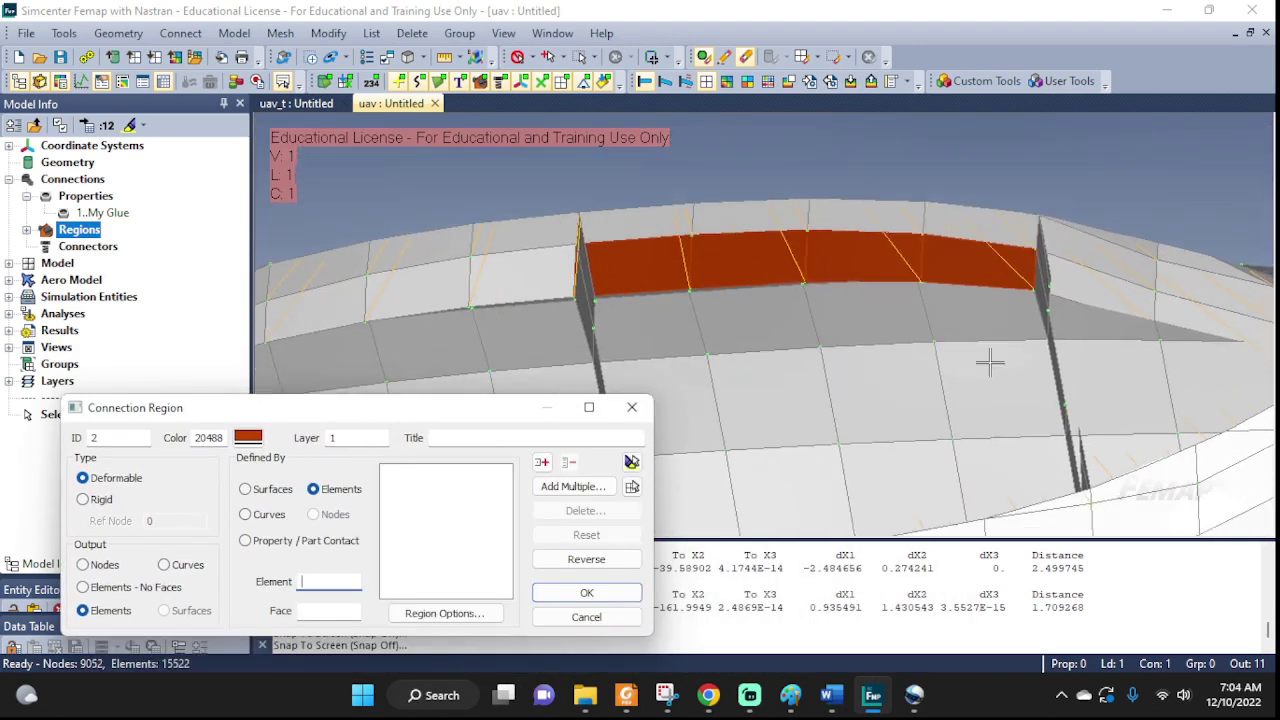
left_click(467, 439)
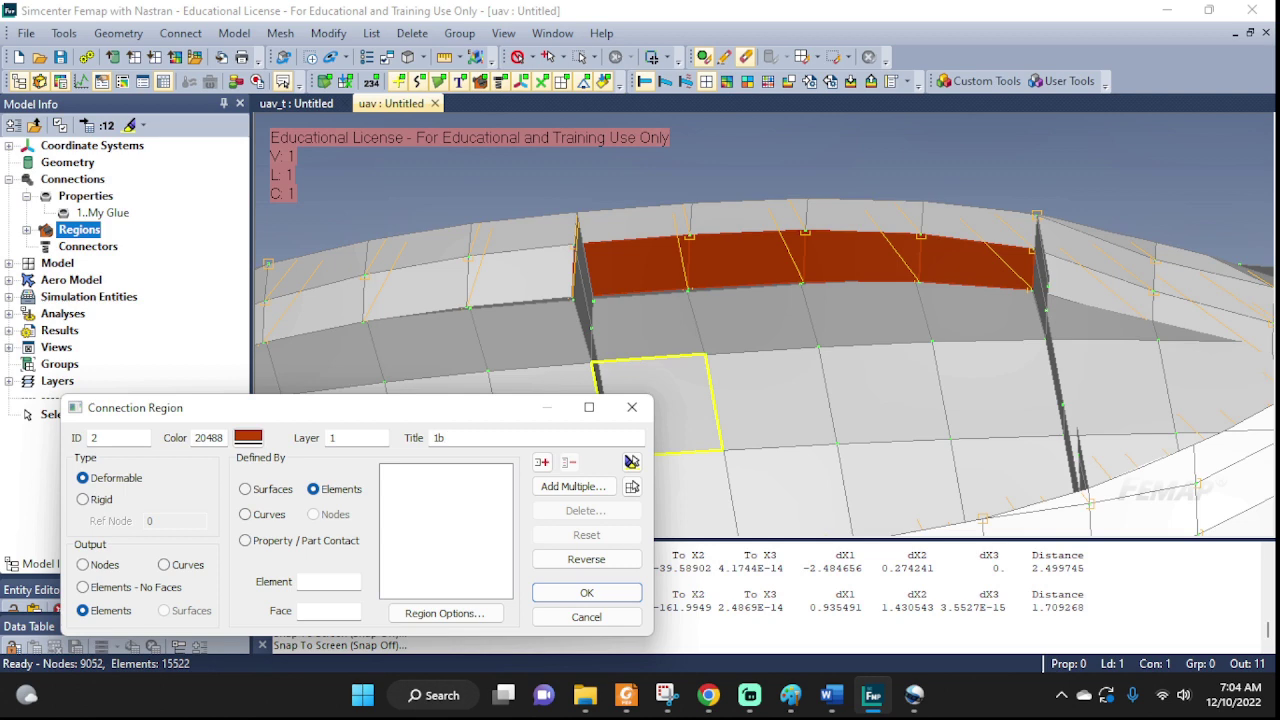
left_click(445, 438)
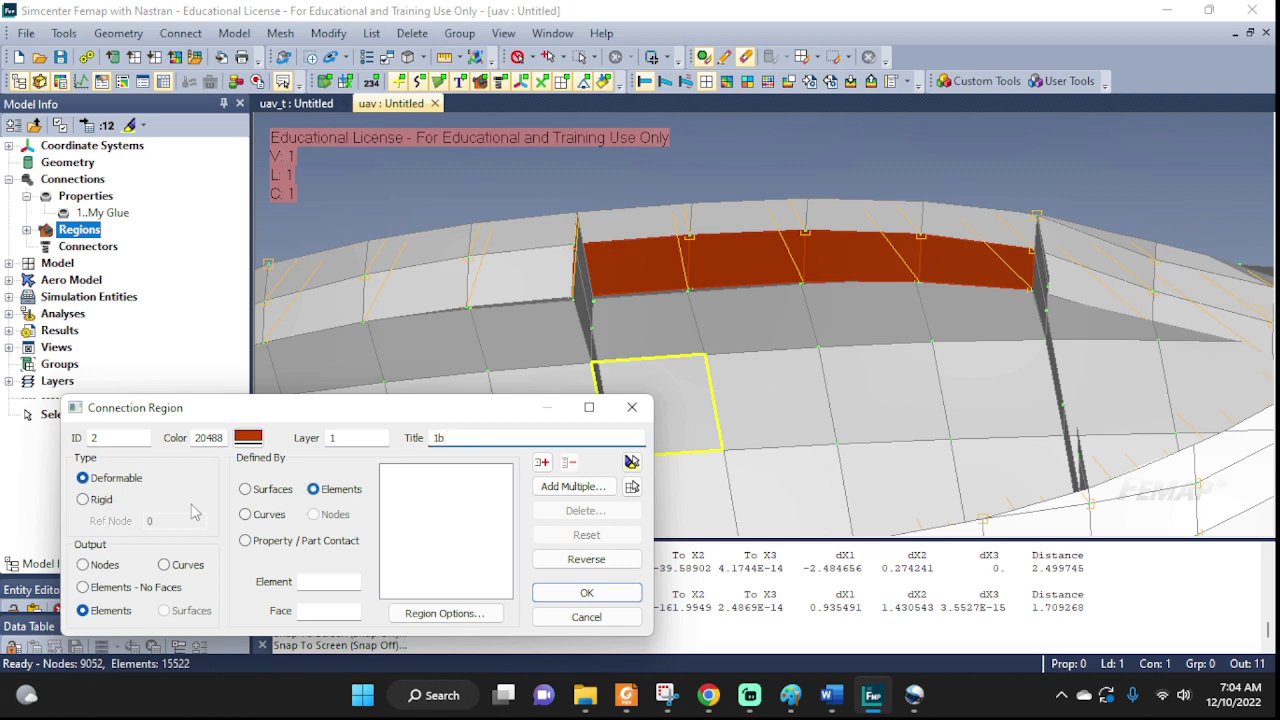
left_click(548, 484)
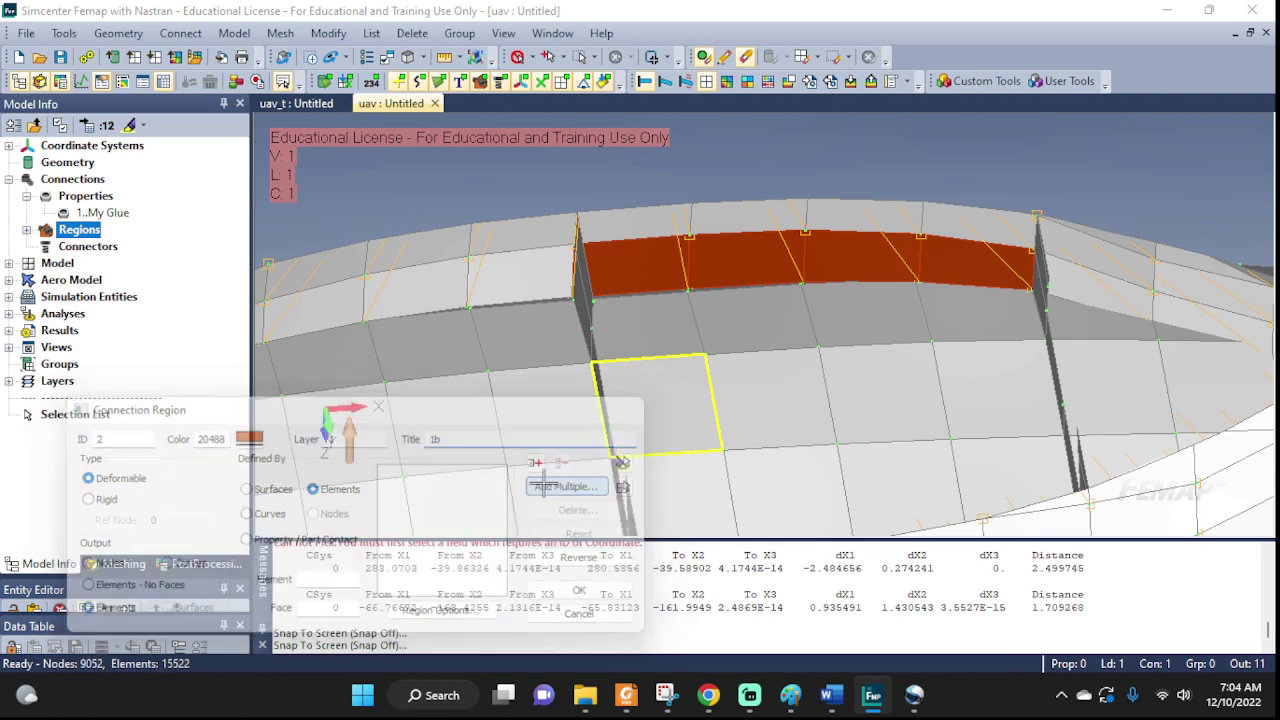
- Select face 1 of elements 6548 through 6555 along the joint, eight faces in total, and confirm
left_click(664, 330)
left_click(737, 328)
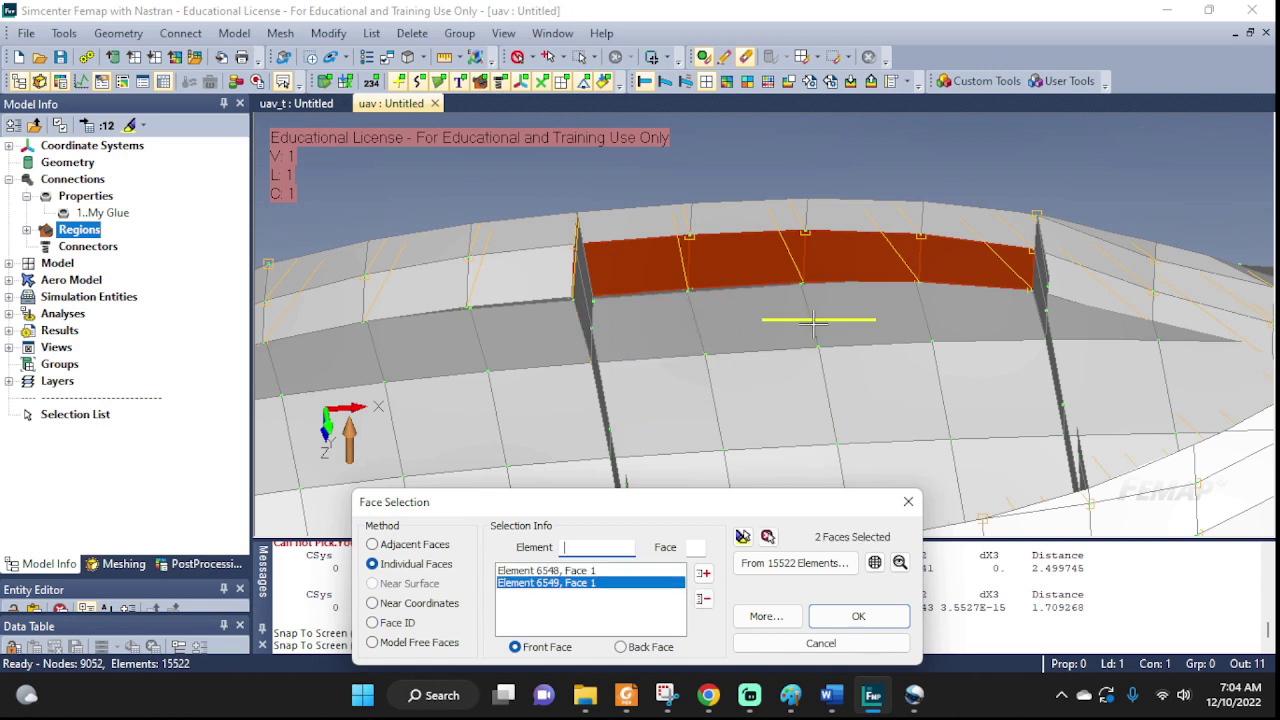
left_click(868, 319)
left_click(970, 311)
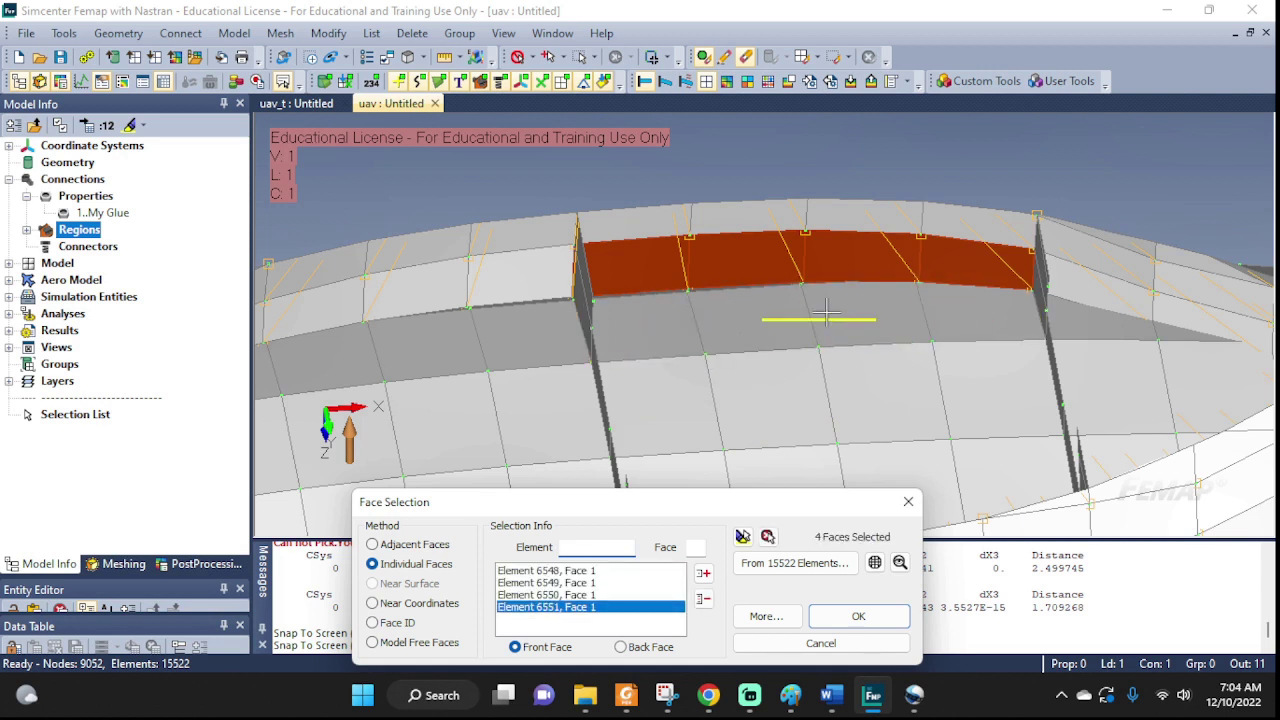
scroll(709, 320, "up", 10)
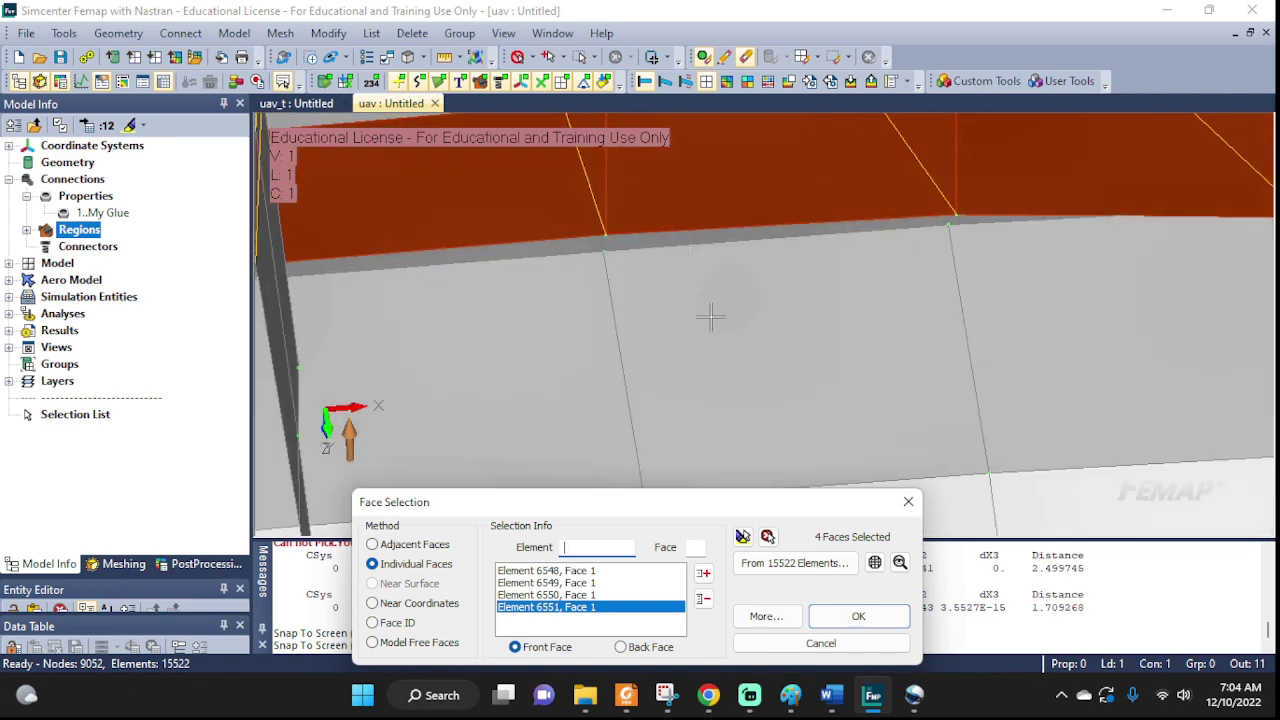
middle_click_drag(709, 318, 717, 369)
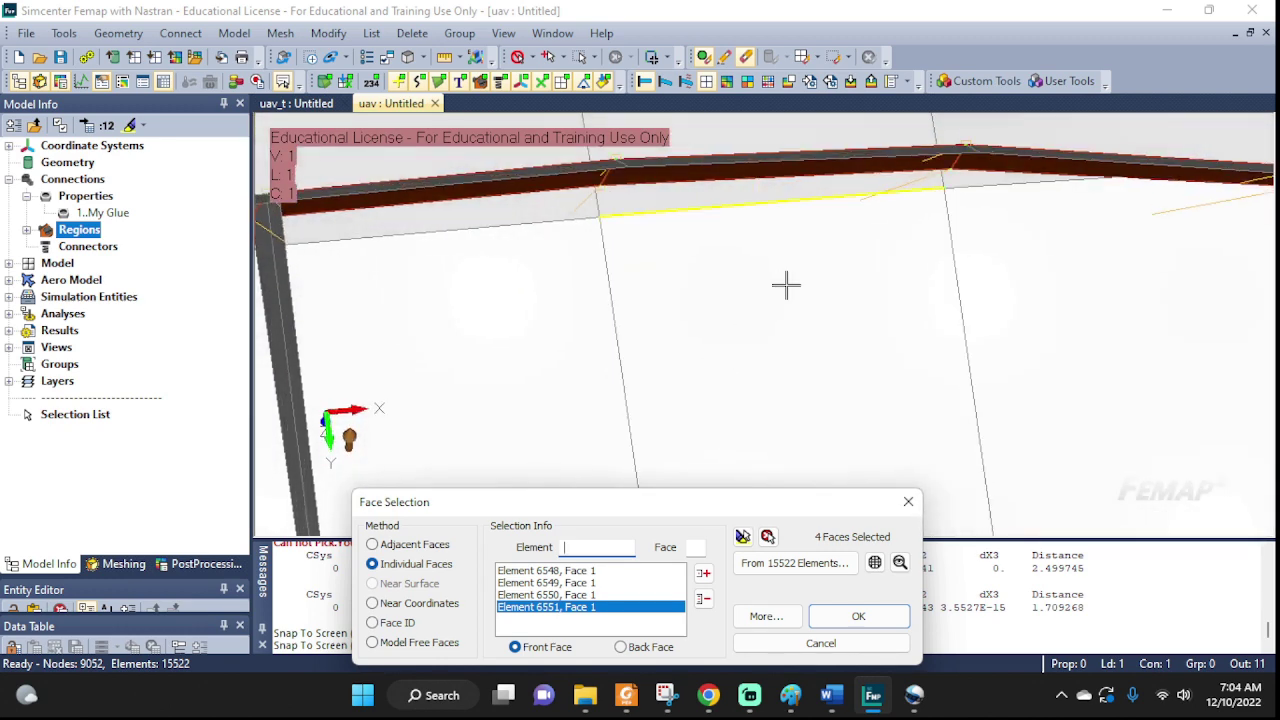
middle_click_drag(786, 286, 769, 374)
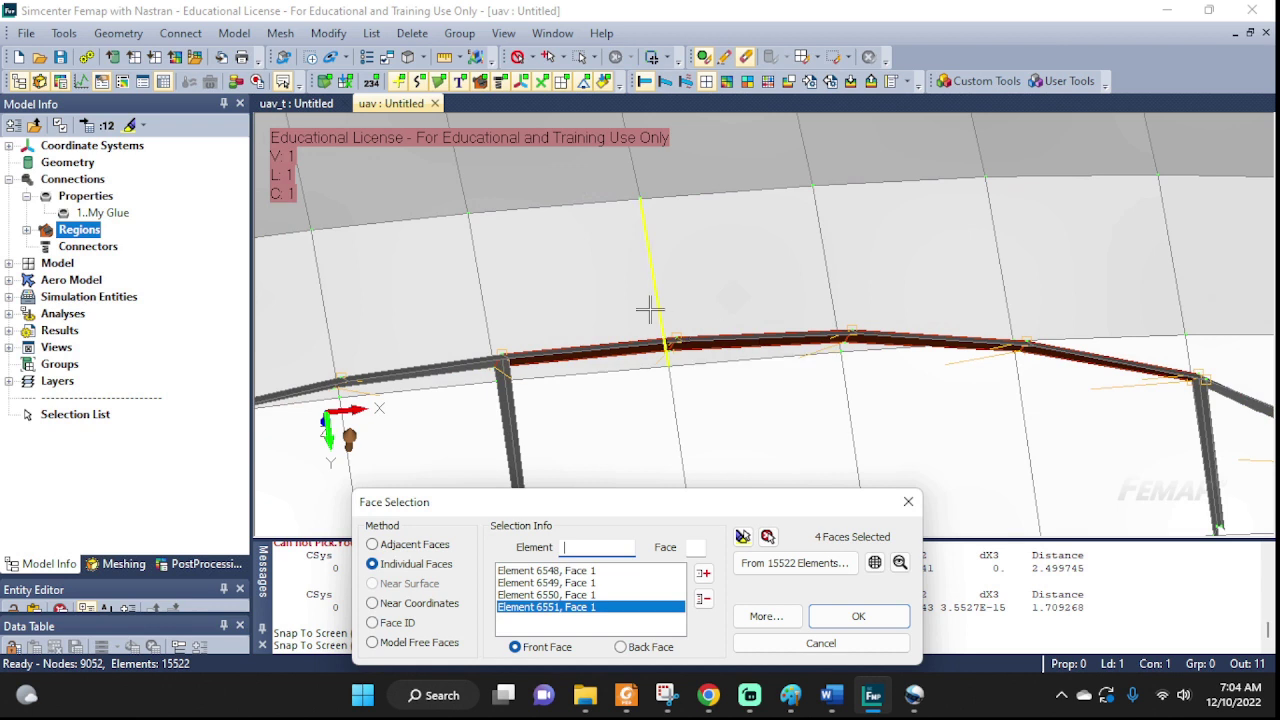
left_click(586, 297)
left_click(740, 290)
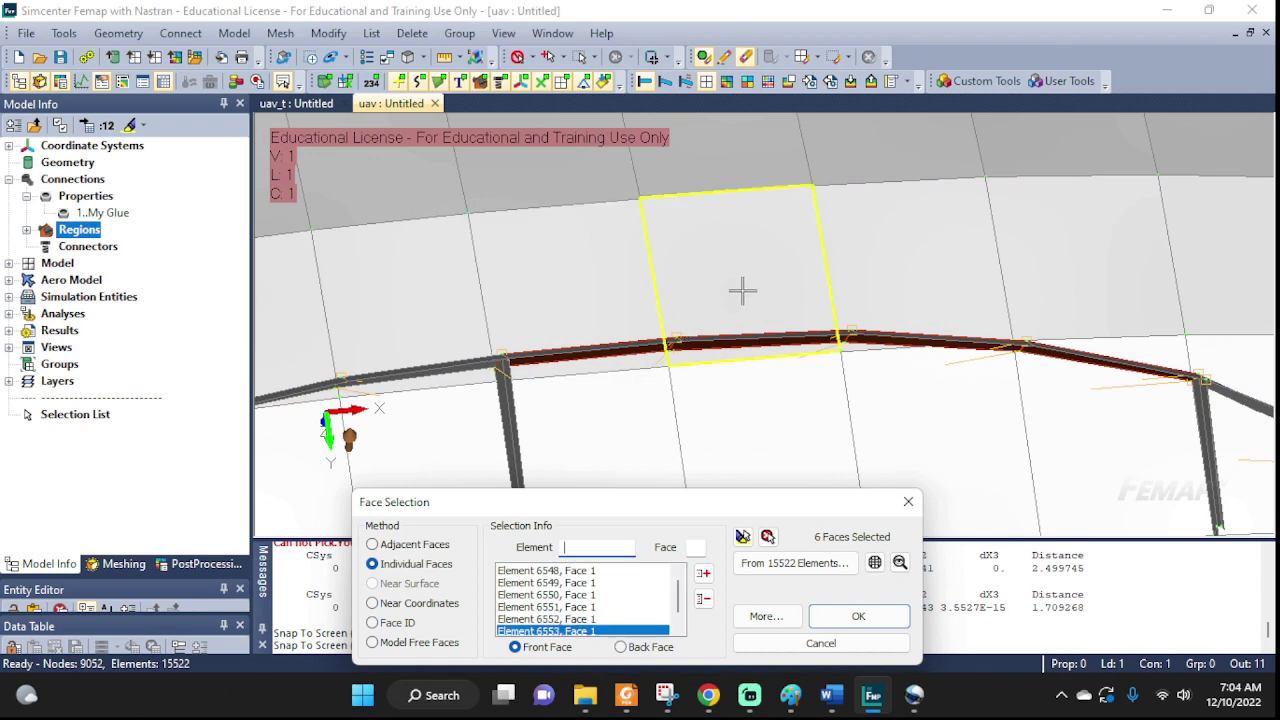
left_click(910, 287)
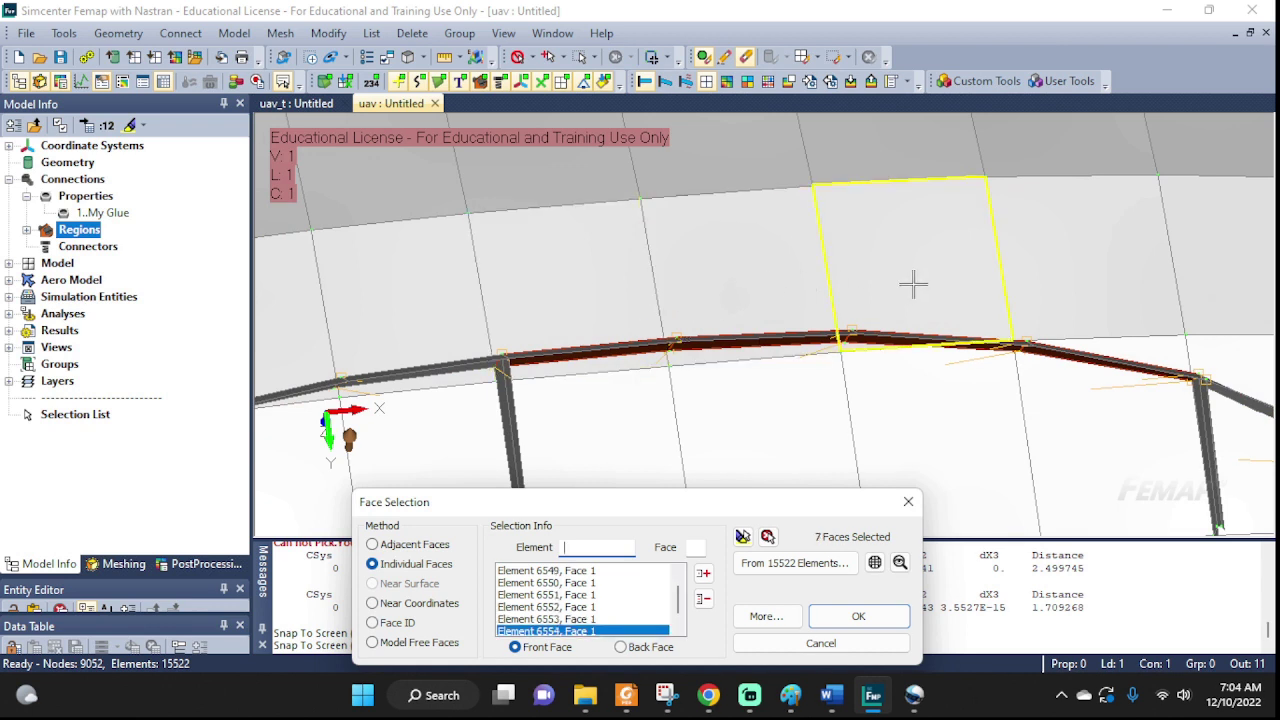
left_click(1073, 257)
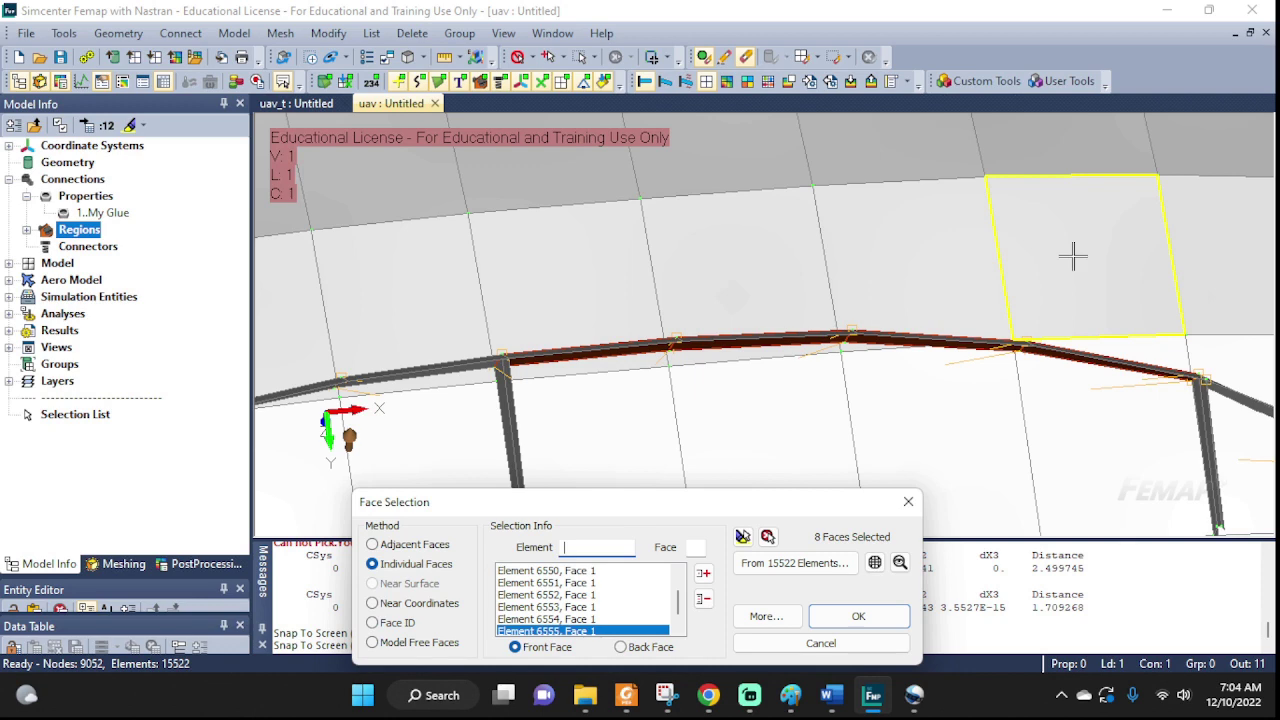
left_click(858, 616)
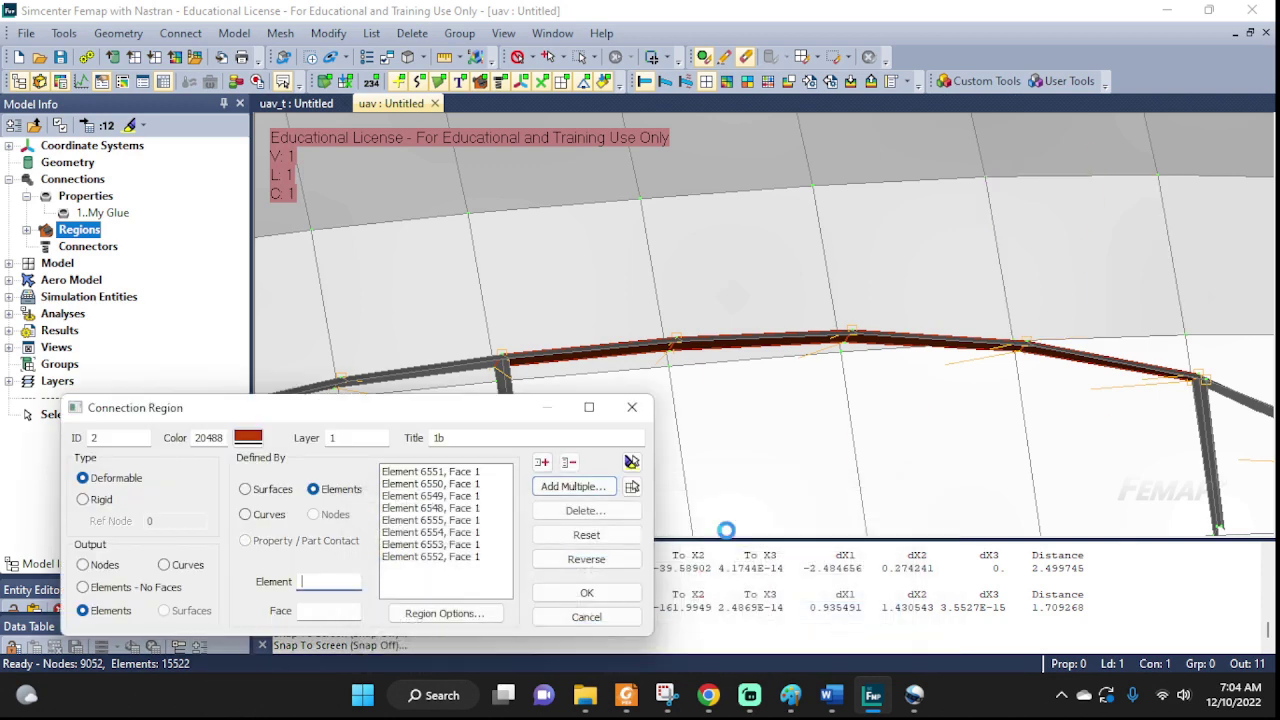
- Keep the current colour, create region 1b, and cancel the follow-up empty region form
left_click(255, 441)
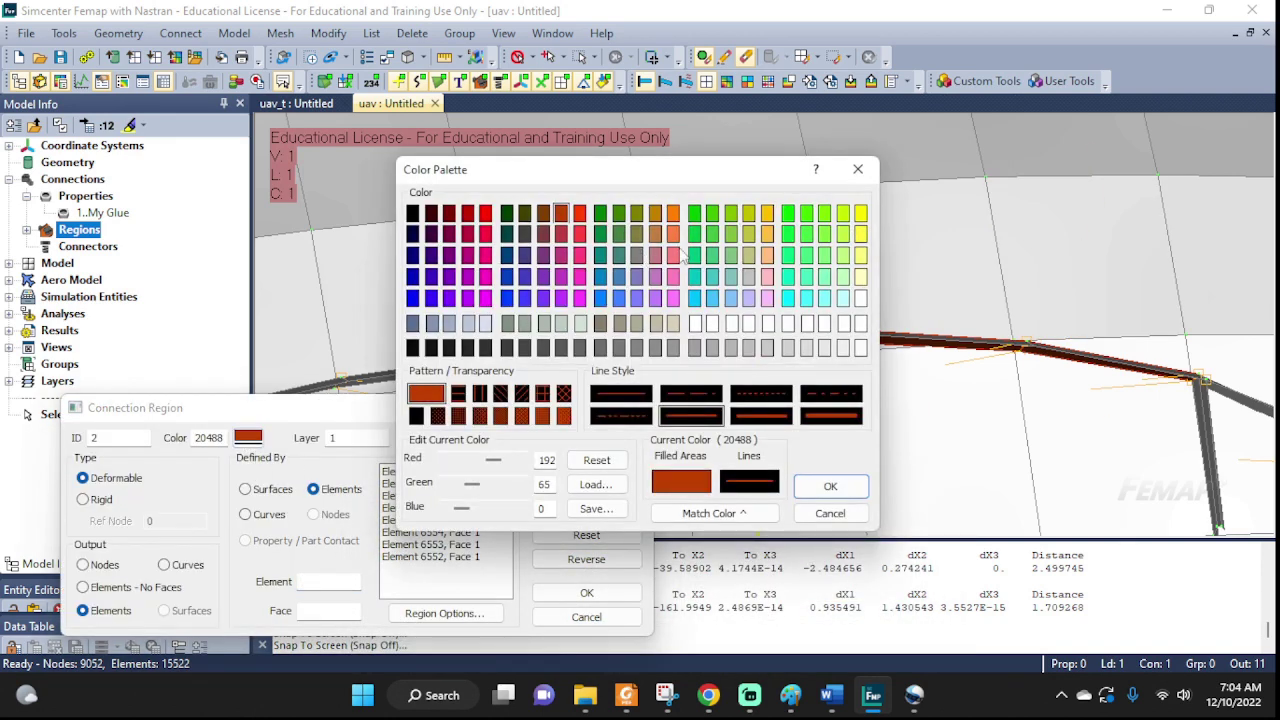
left_click(829, 487)
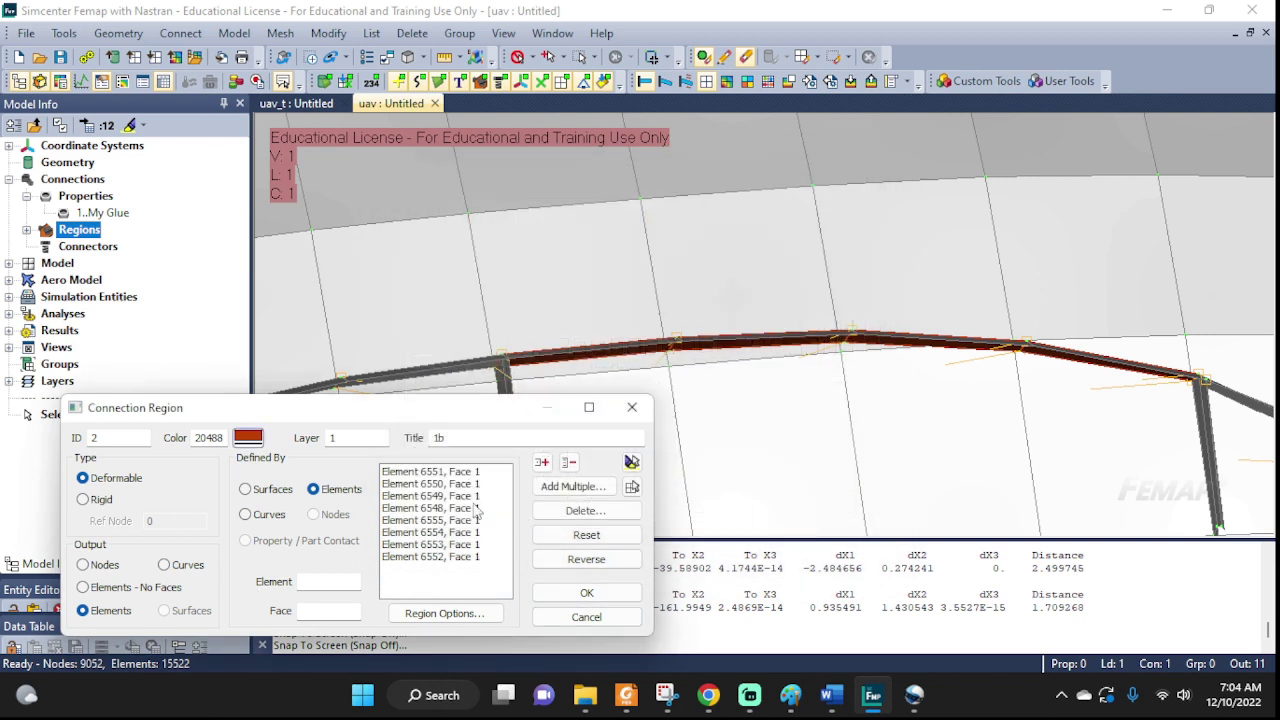
left_click(579, 598)
left_click(895, 650)
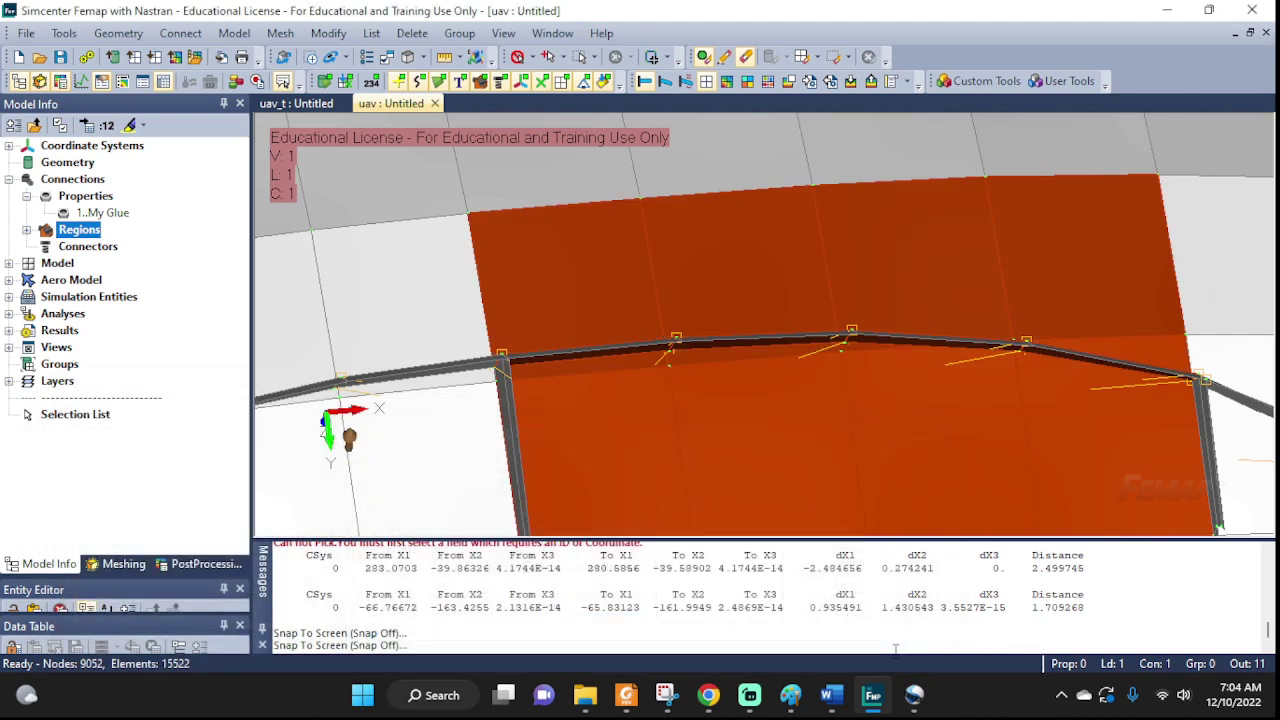
- Expand the Regions branch to show 1a and 1b, then bring up the Connectors menu
scroll(763, 437, "down", 5)
middle_click_drag(760, 443, 552, 382)
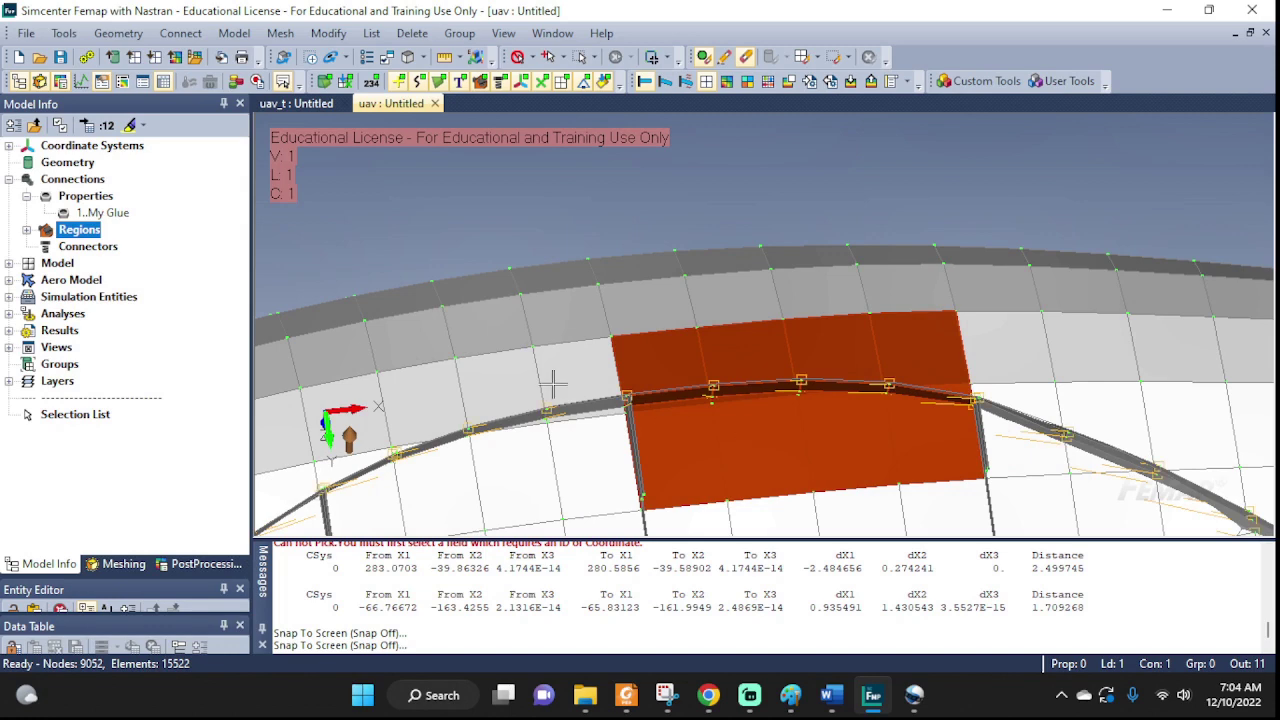
left_click(27, 231)
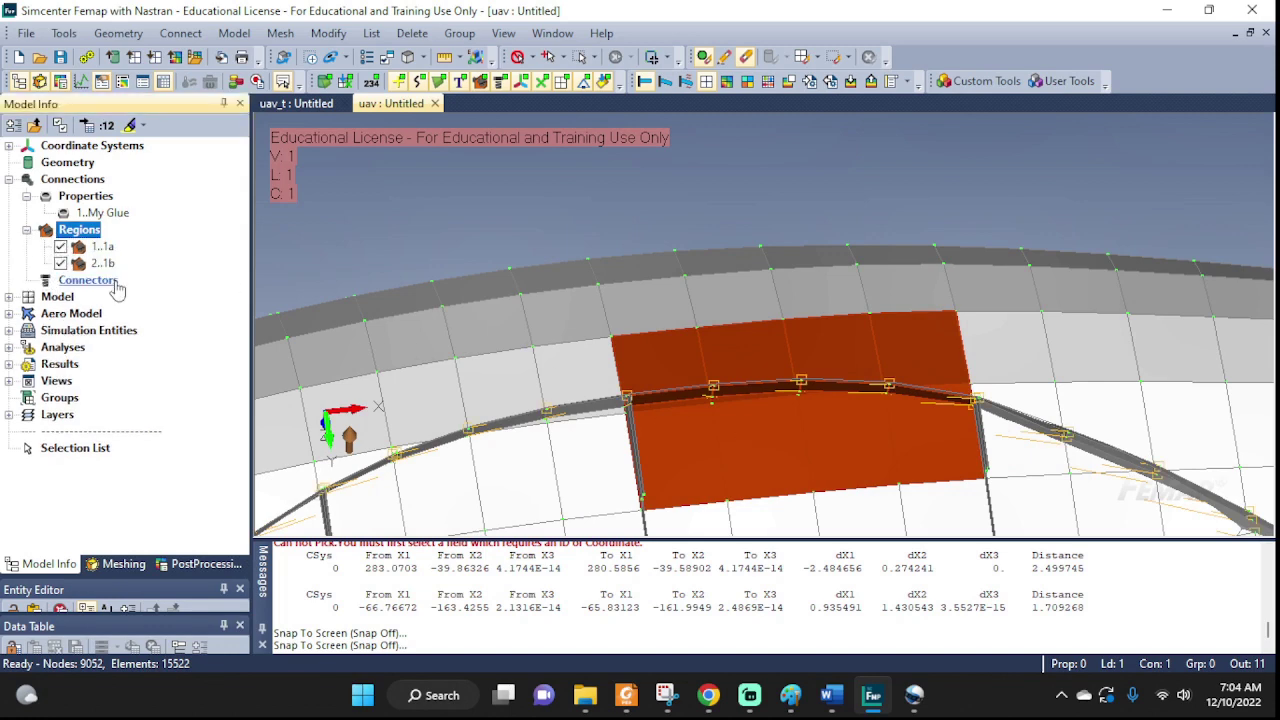
middle_click_drag(894, 409, 880, 368)
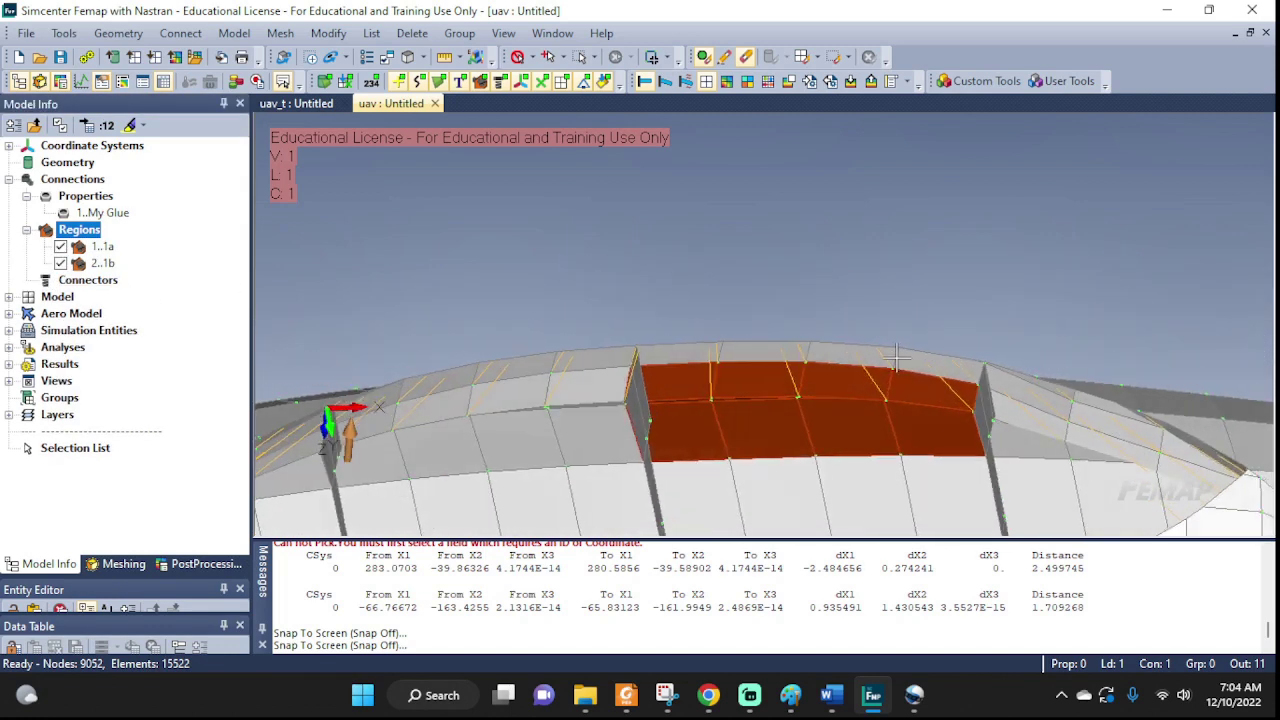
right_click(72, 284)
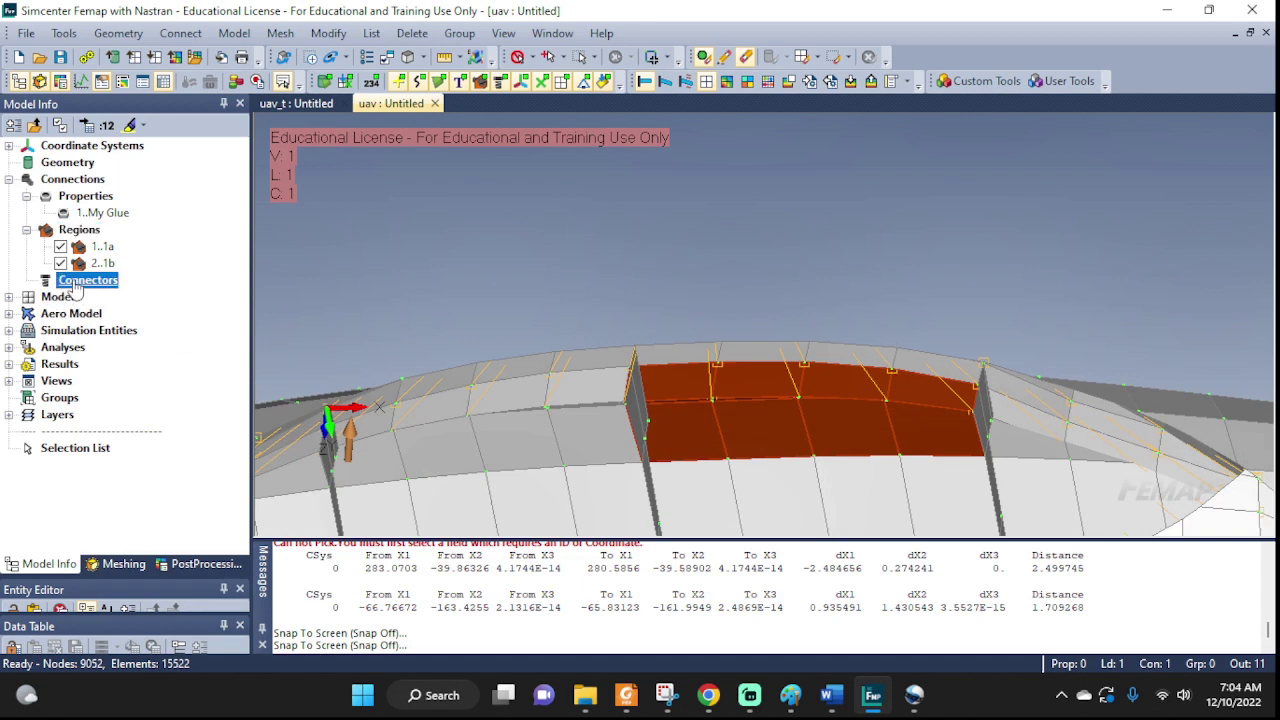
- Start a new contact connector titled 1 with the My Glue property
left_click(117, 293)
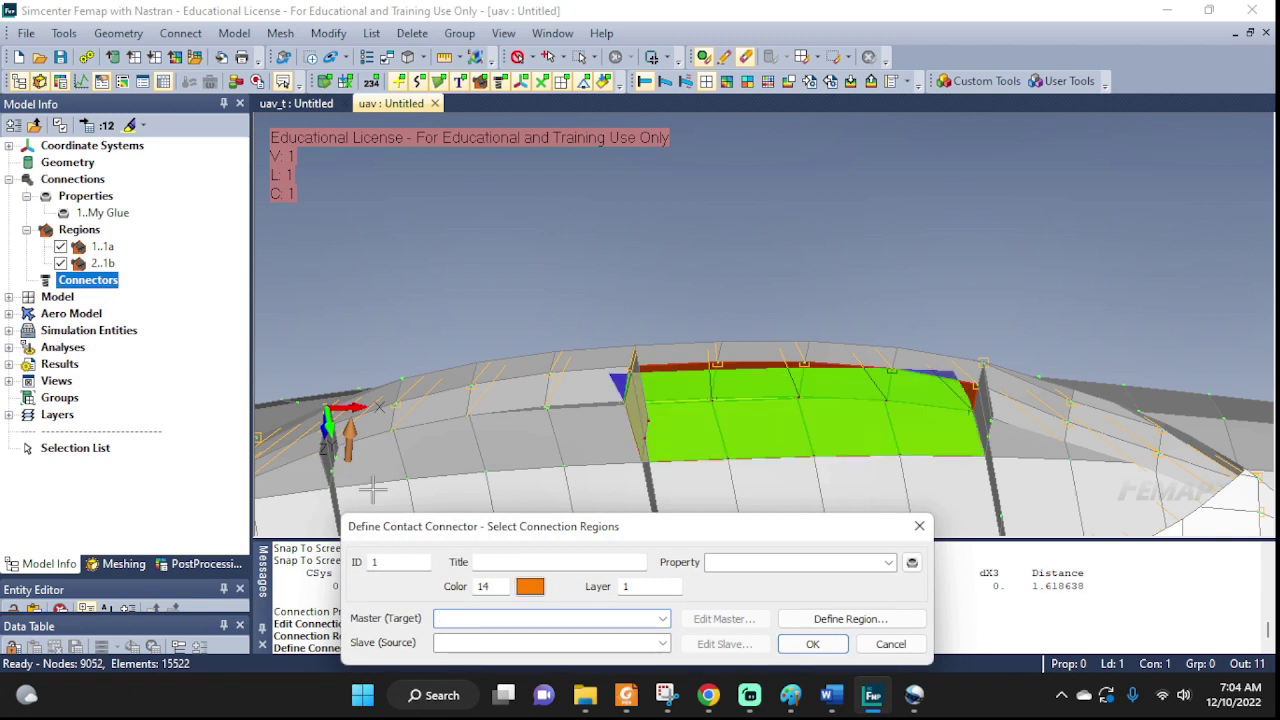
left_click_drag(484, 538, 450, 523)
left_click(461, 545)
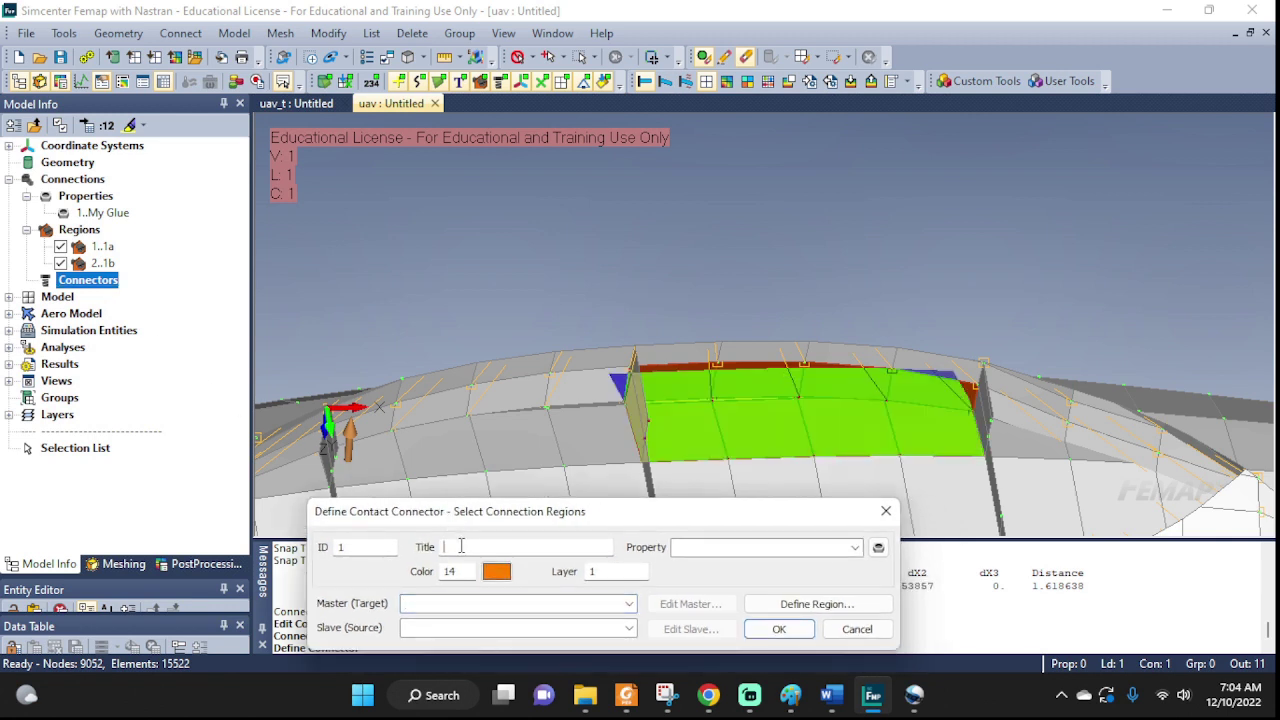
type("1")
left_click(855, 547)
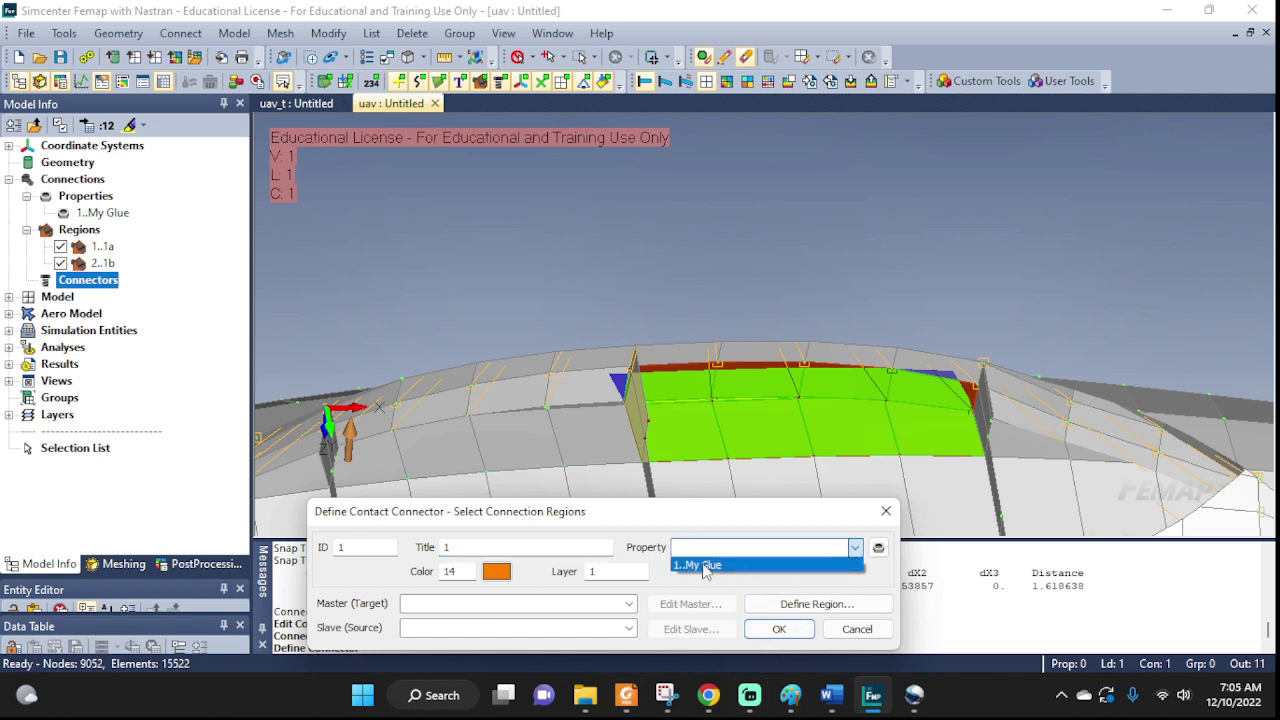
left_click(705, 566)
- Colour the connector red, set region 1a as master and 1b as slave, and create it
left_click(505, 576)
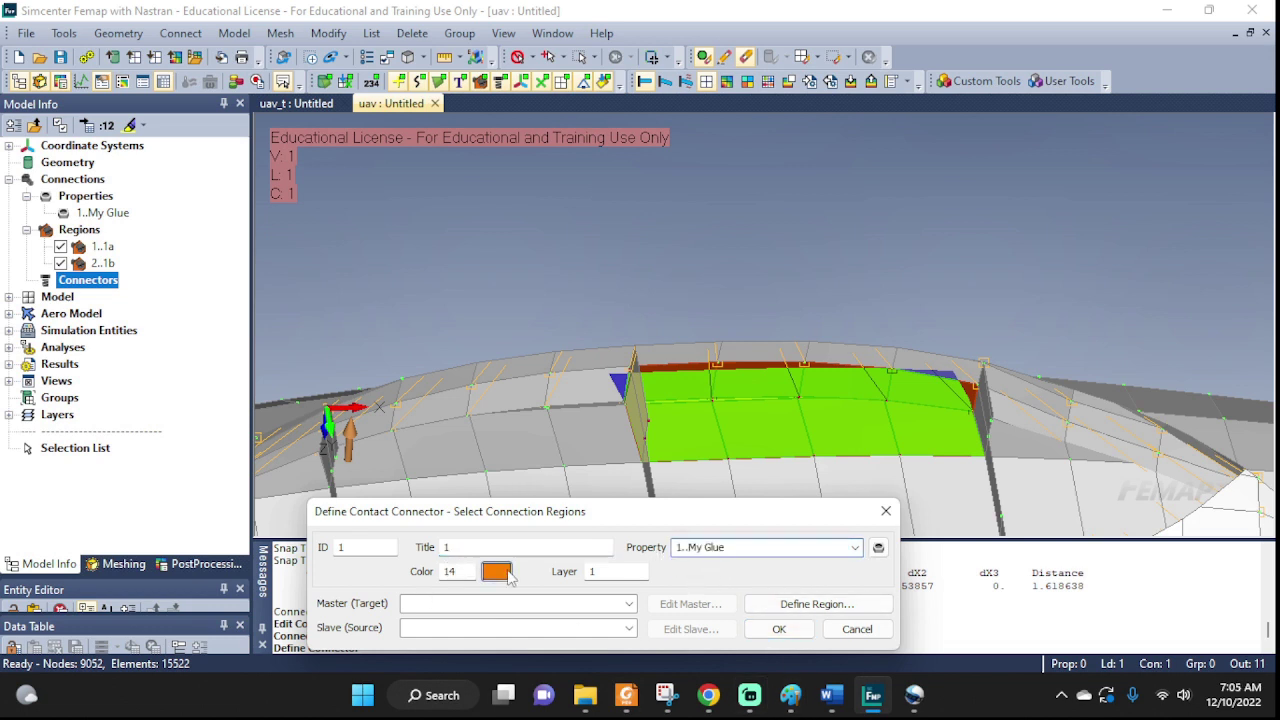
left_click(486, 214)
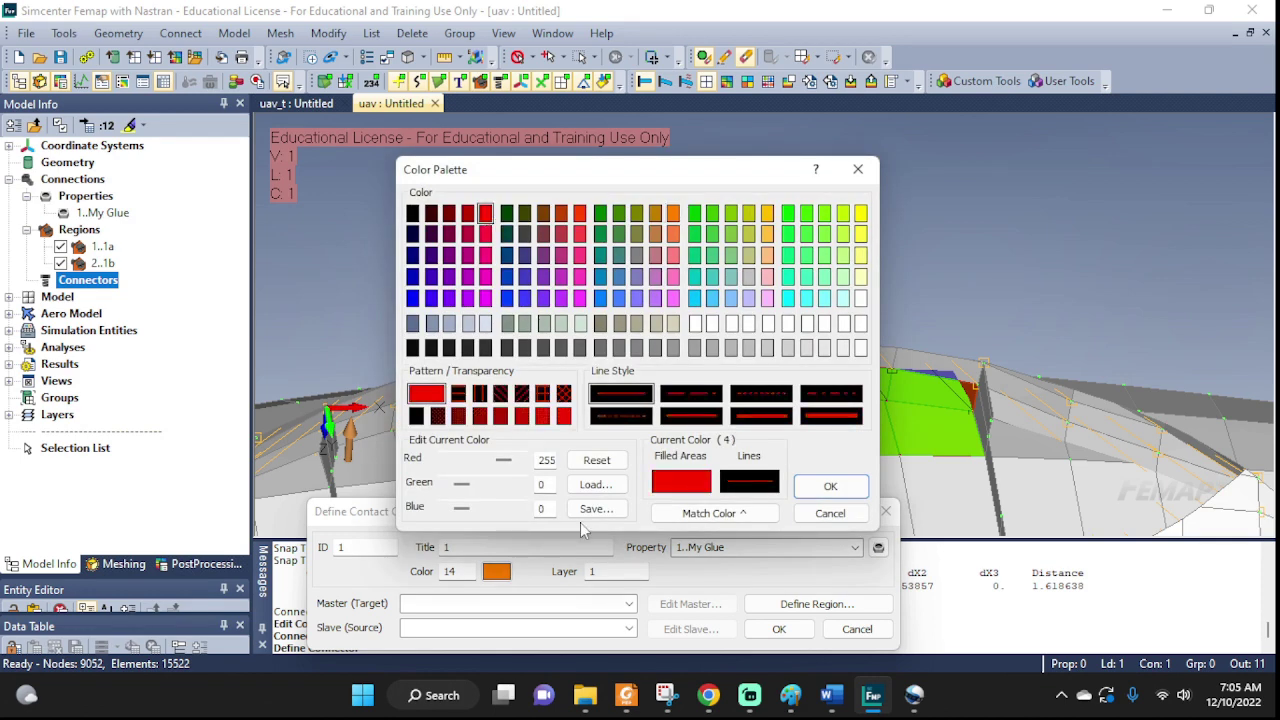
left_click(830, 486)
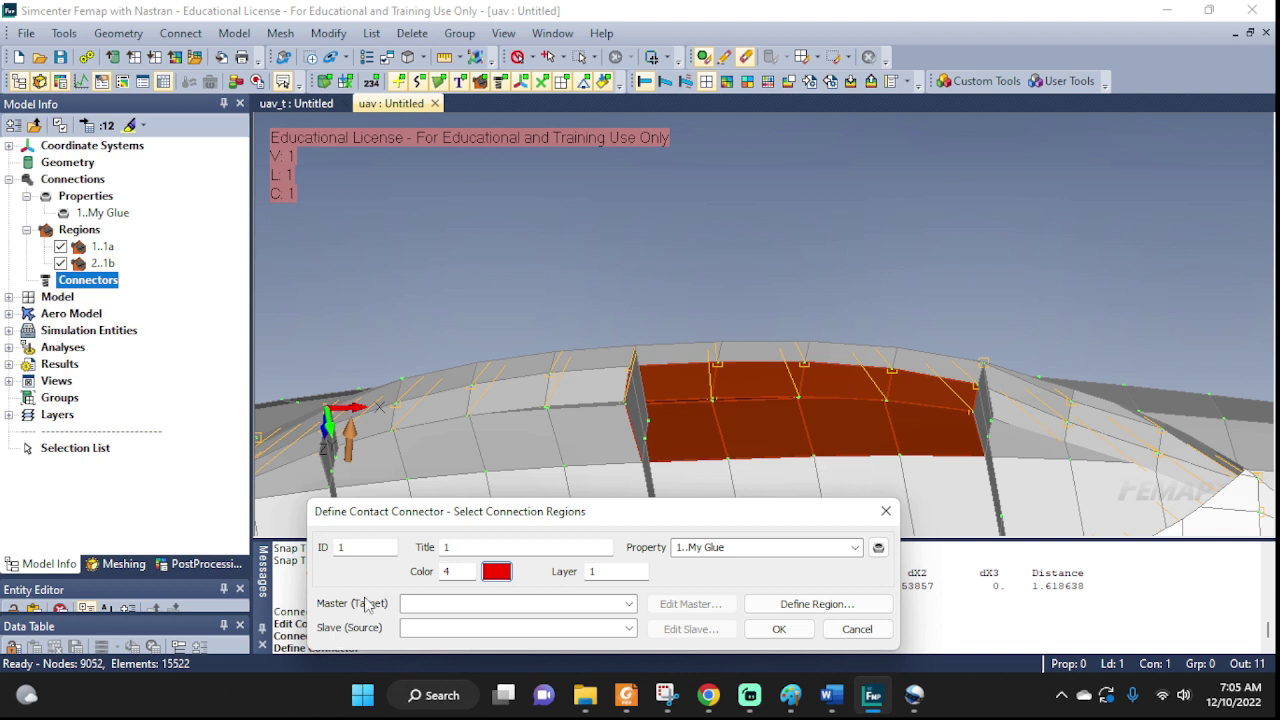
left_click(629, 604)
left_click(424, 627)
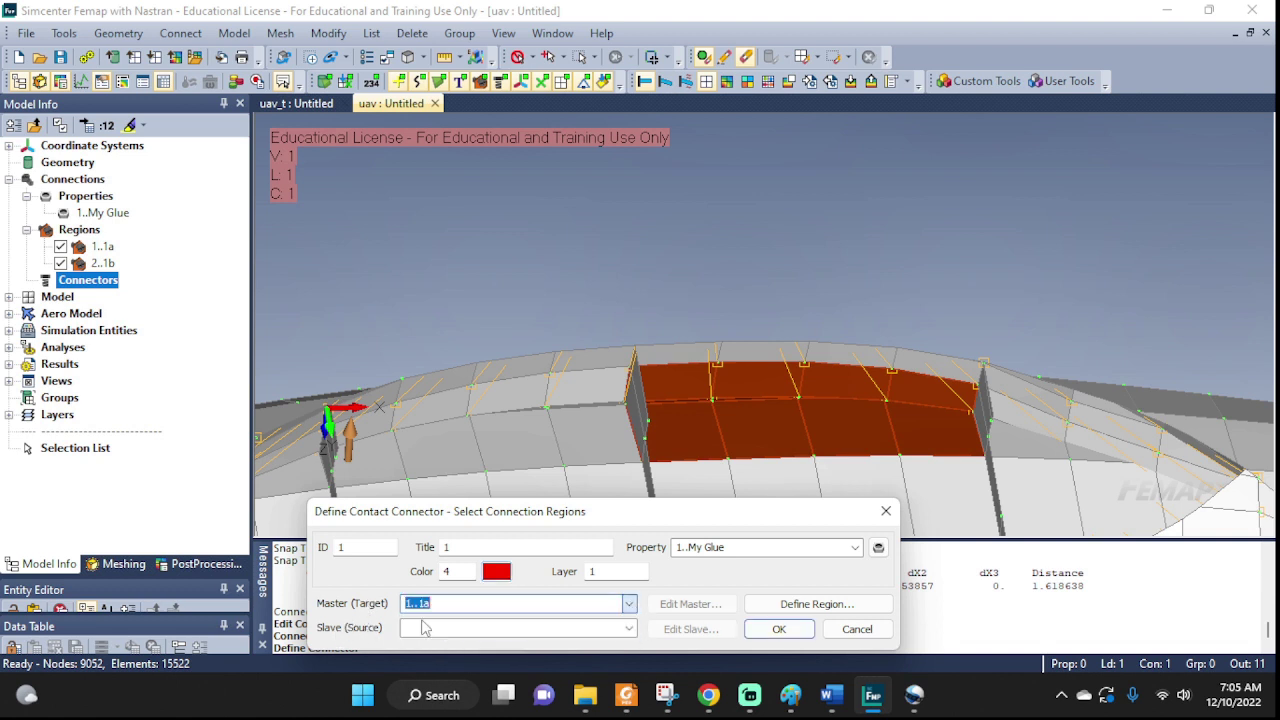
left_click(629, 628)
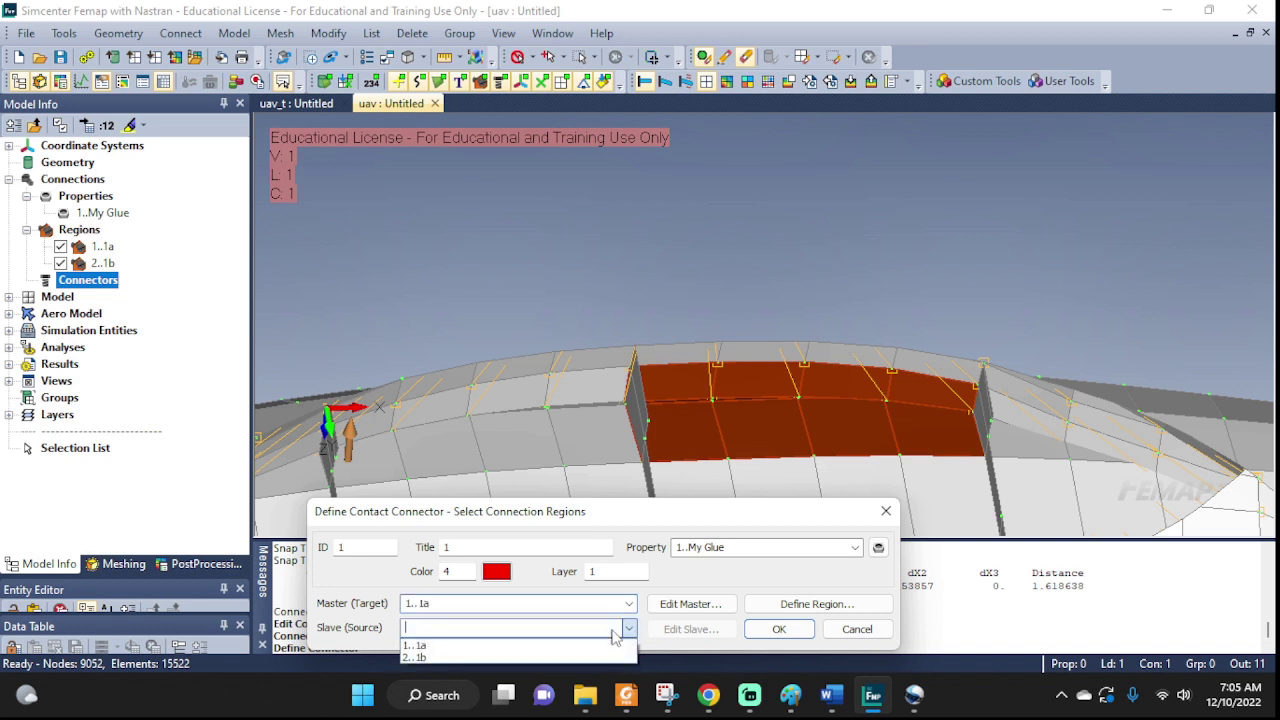
left_click(422, 658)
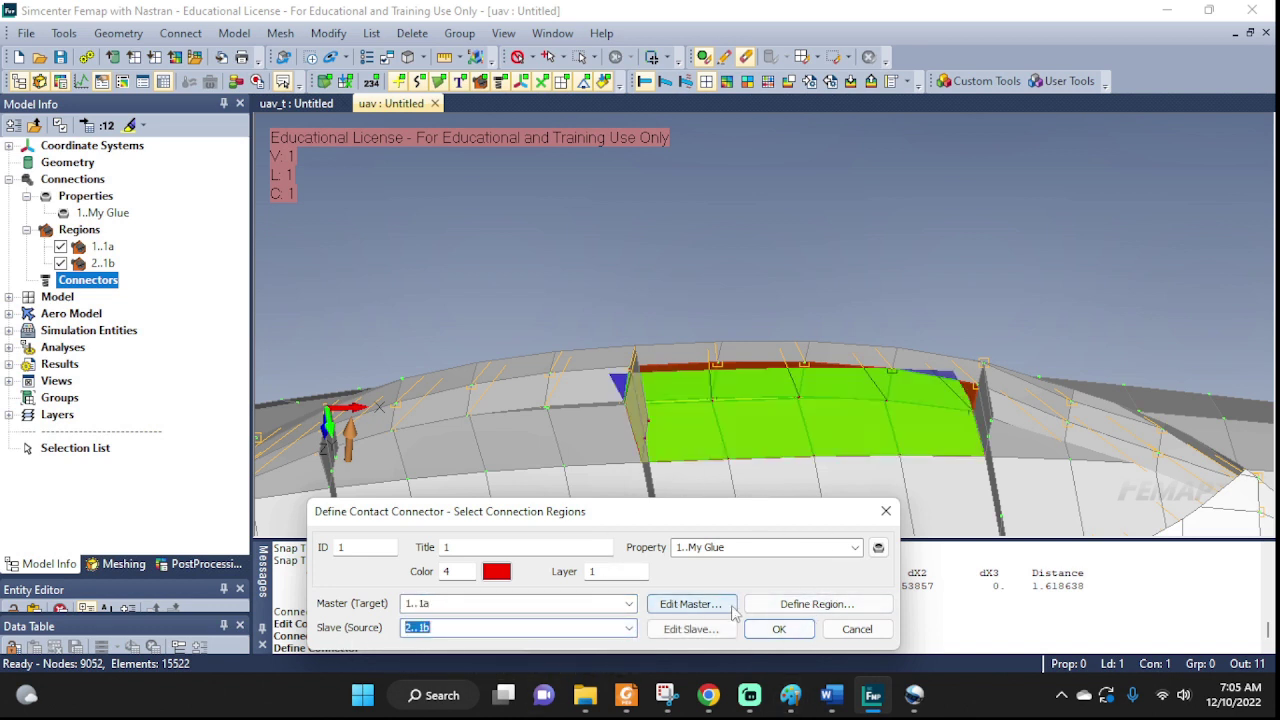
left_click(779, 630)
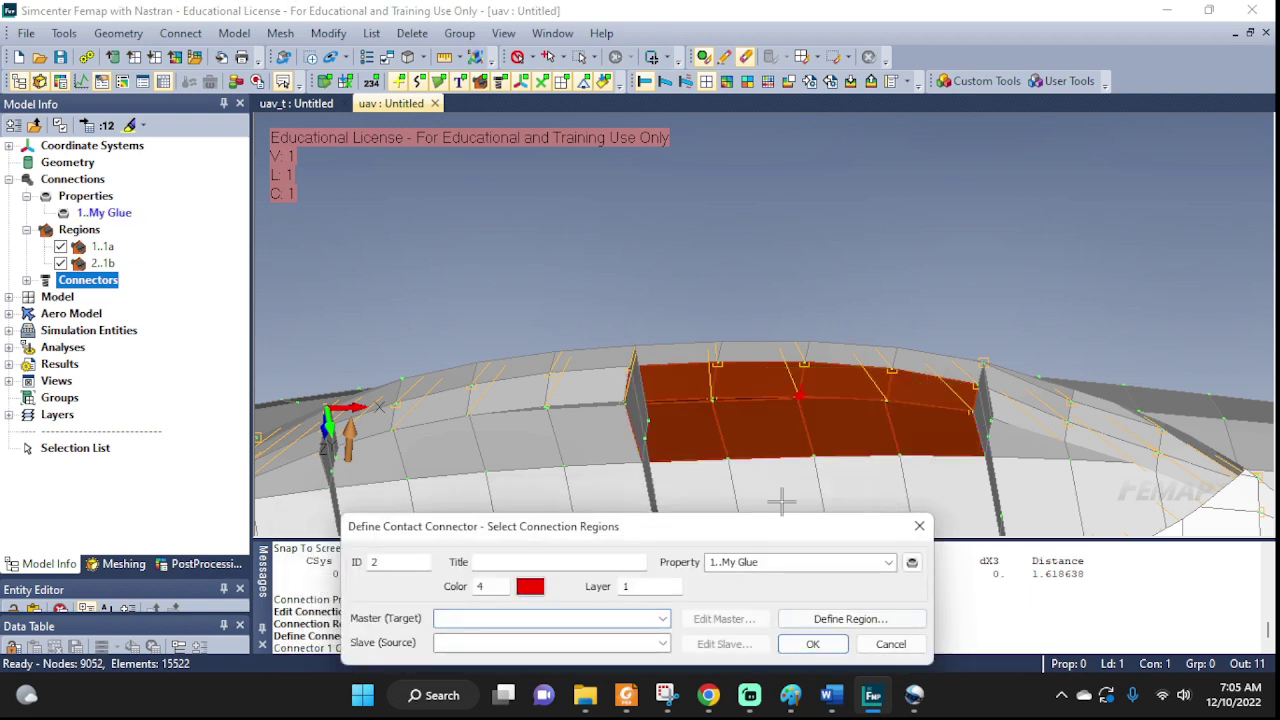
- Cancel the blank second connector form and zoom in on the glued orange contact area
left_click(890, 644)
scroll(826, 424, "up", 3)
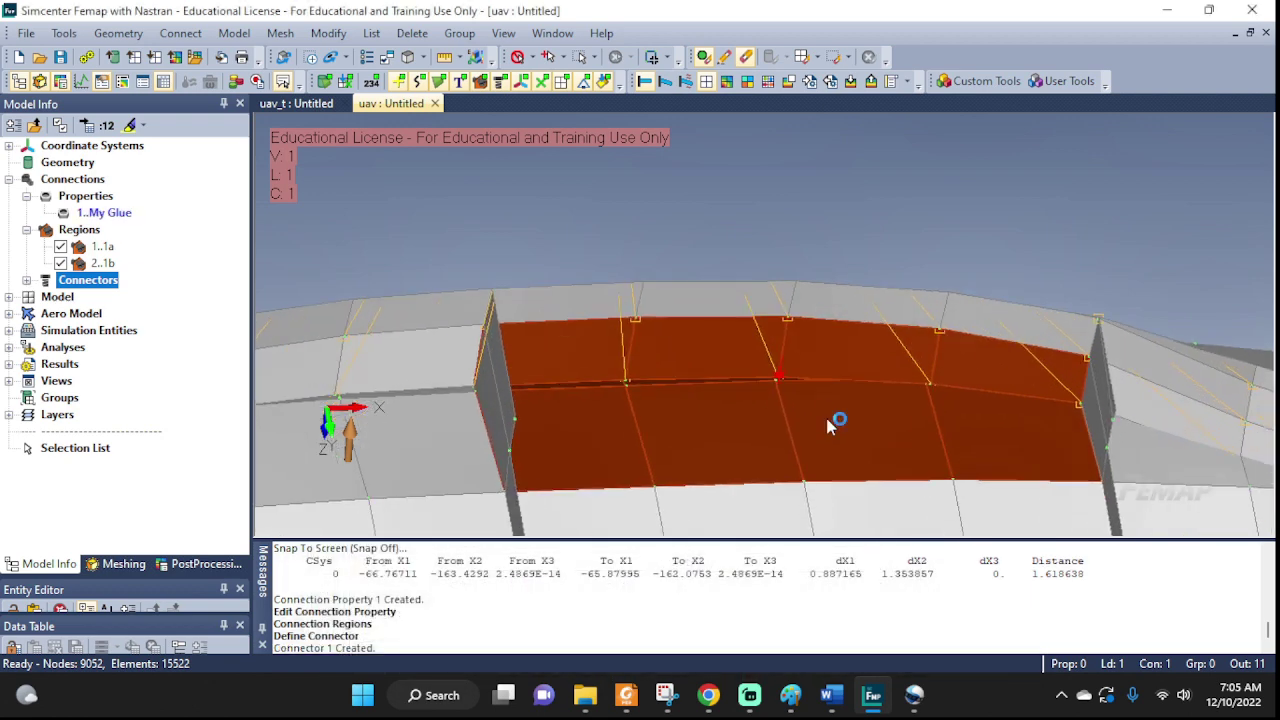
middle_click_drag(826, 424, 889, 429)
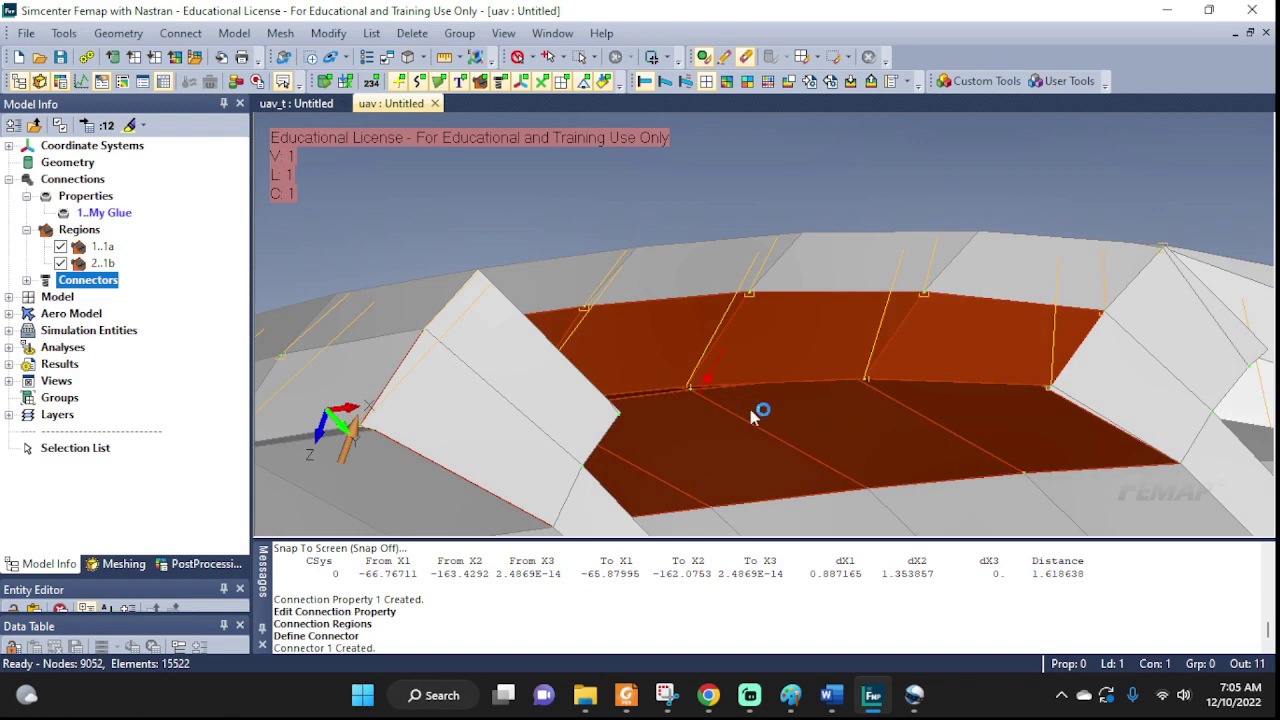
scroll(752, 416, "up", 5)
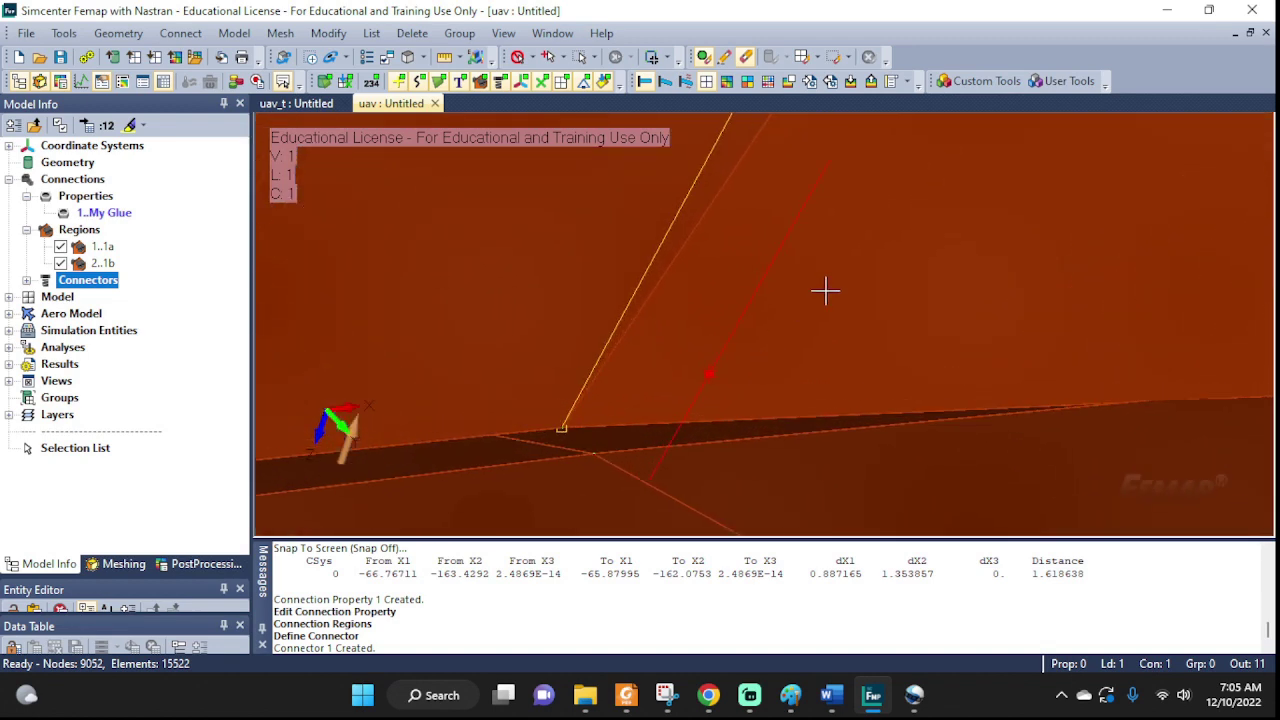